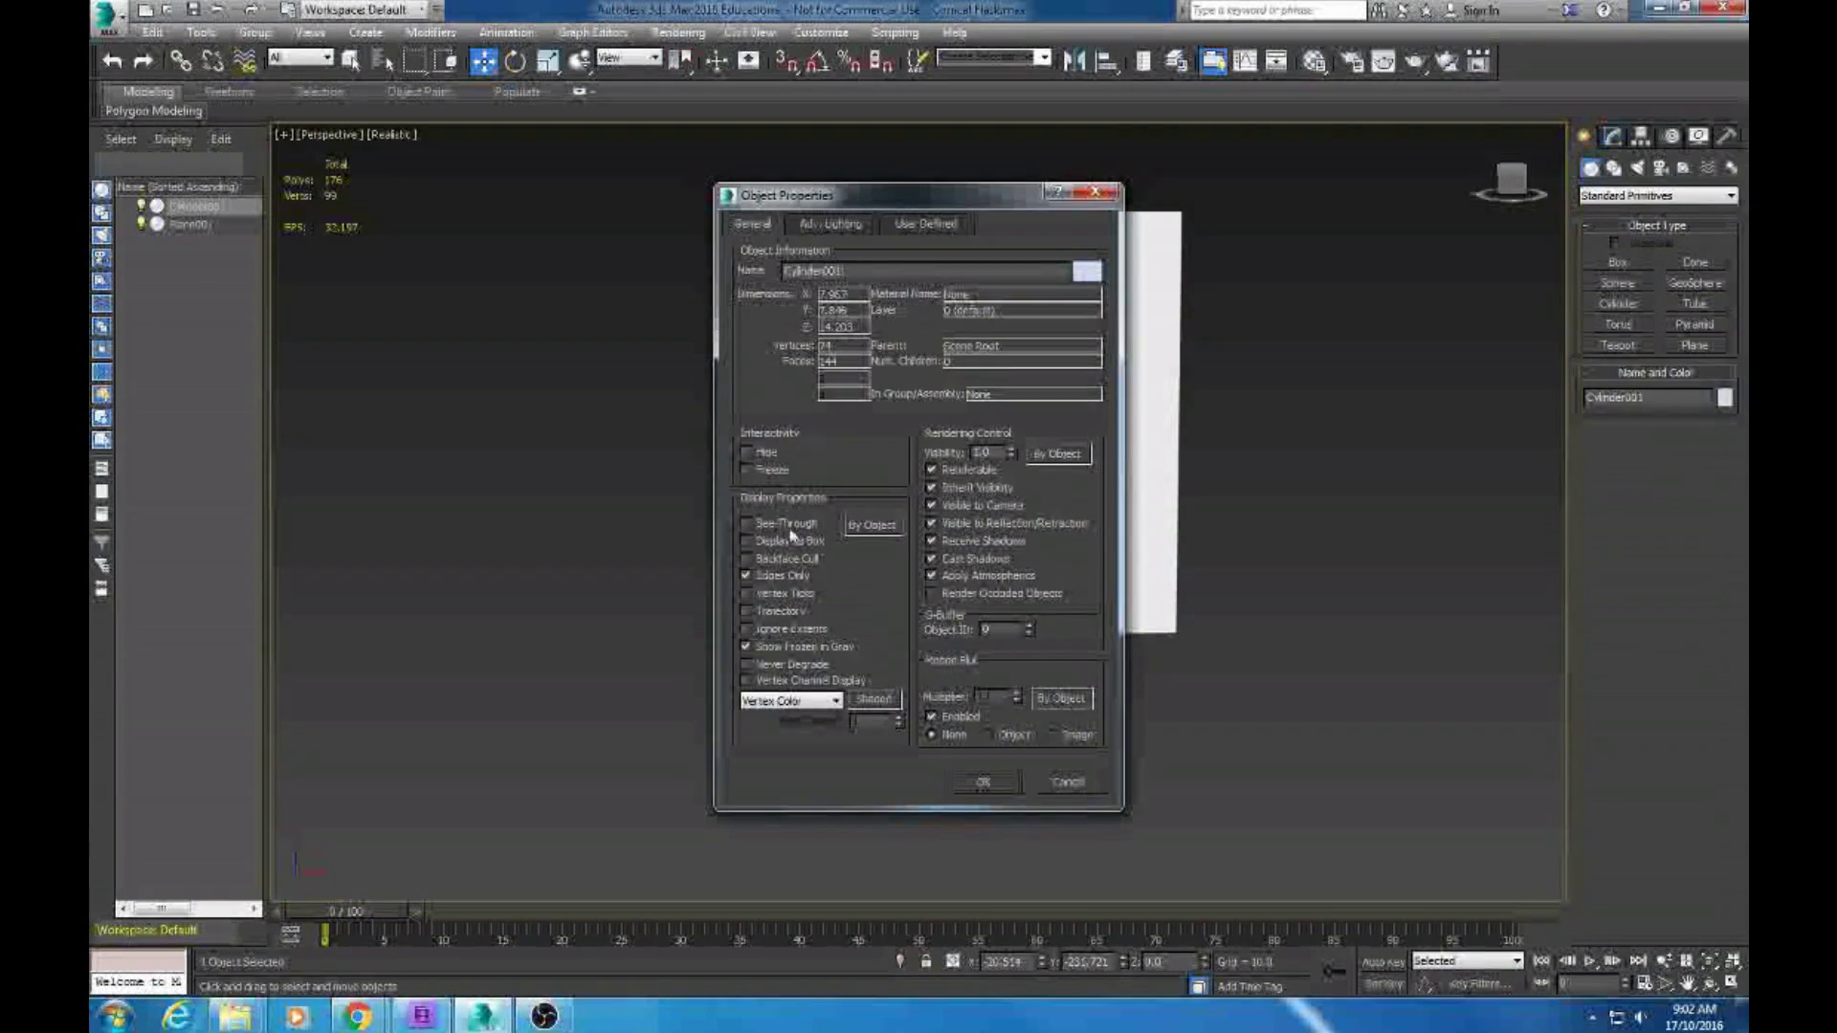
Close the object properties and hide the reference image plane
left_click(1110, 287)
right_click(1110, 287)
left_click(1162, 232)
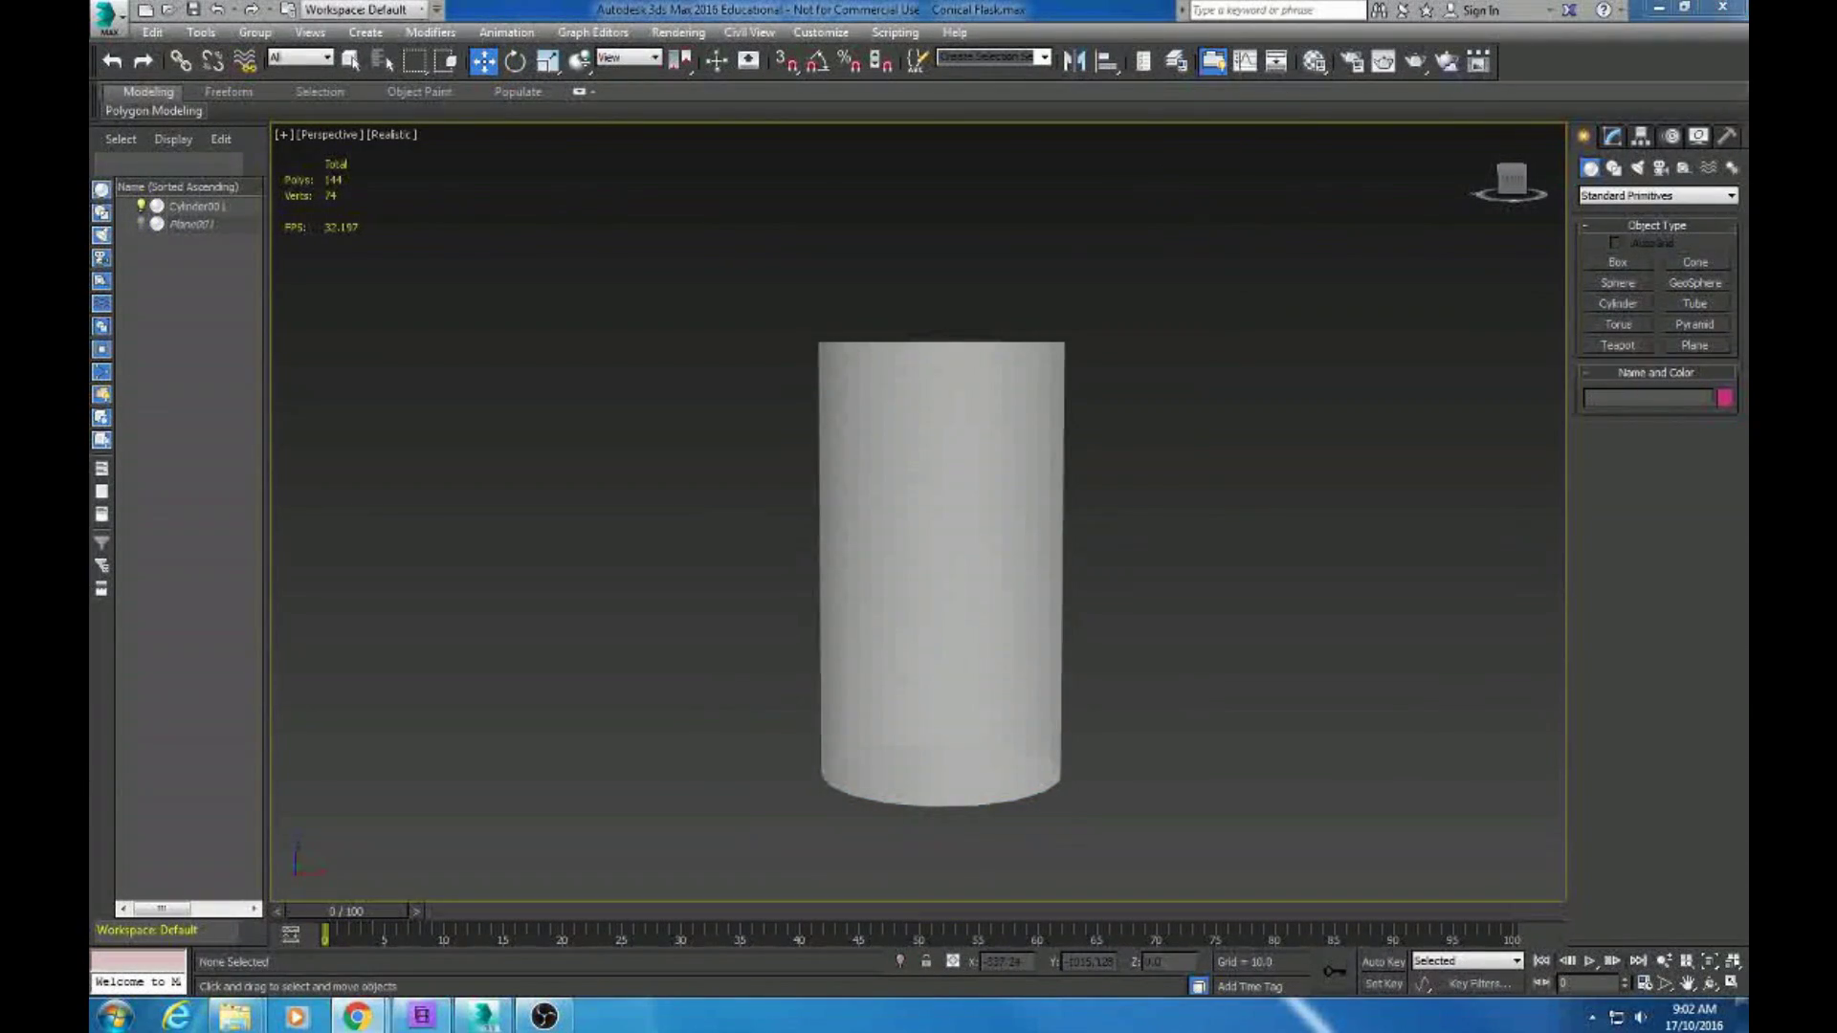
Select only the edges forming the inner ring on the cylinder's top cap
left_click(943, 574)
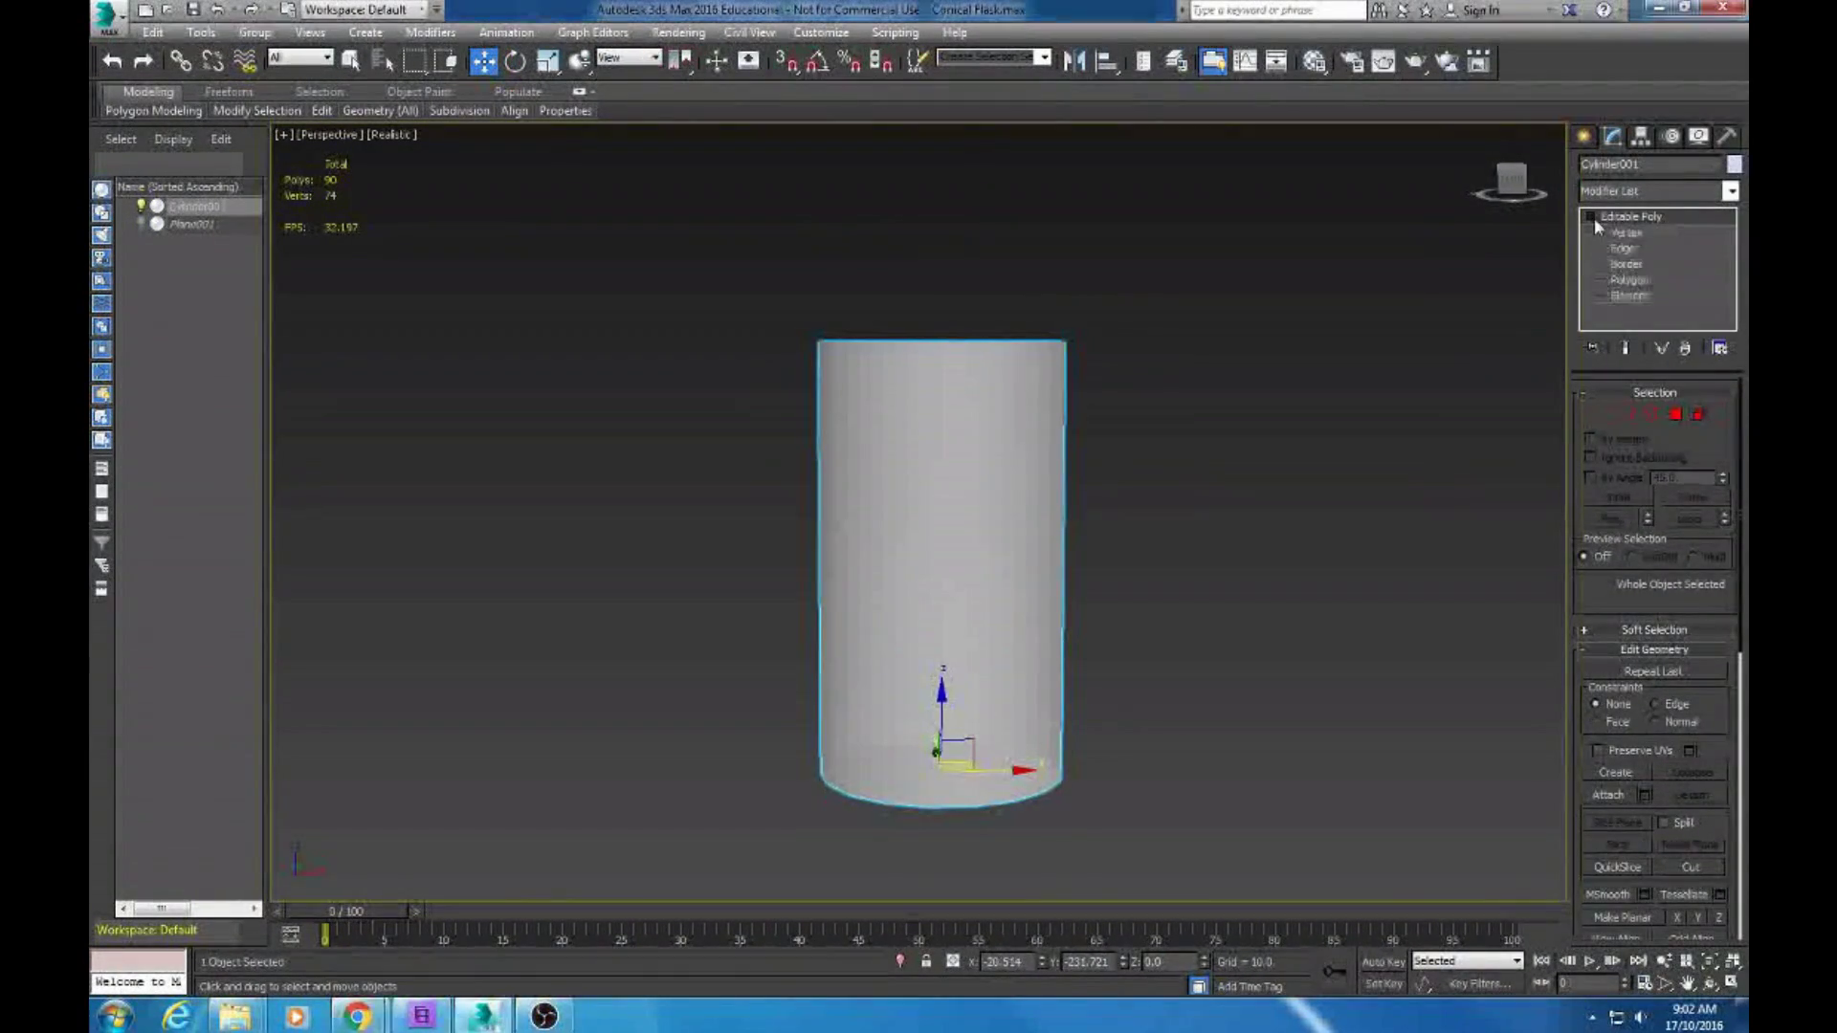
key("2")
middle_click_drag(1226, 471, 1196, 517, "alt")
left_click(1038, 404)
key("ctrl+a")
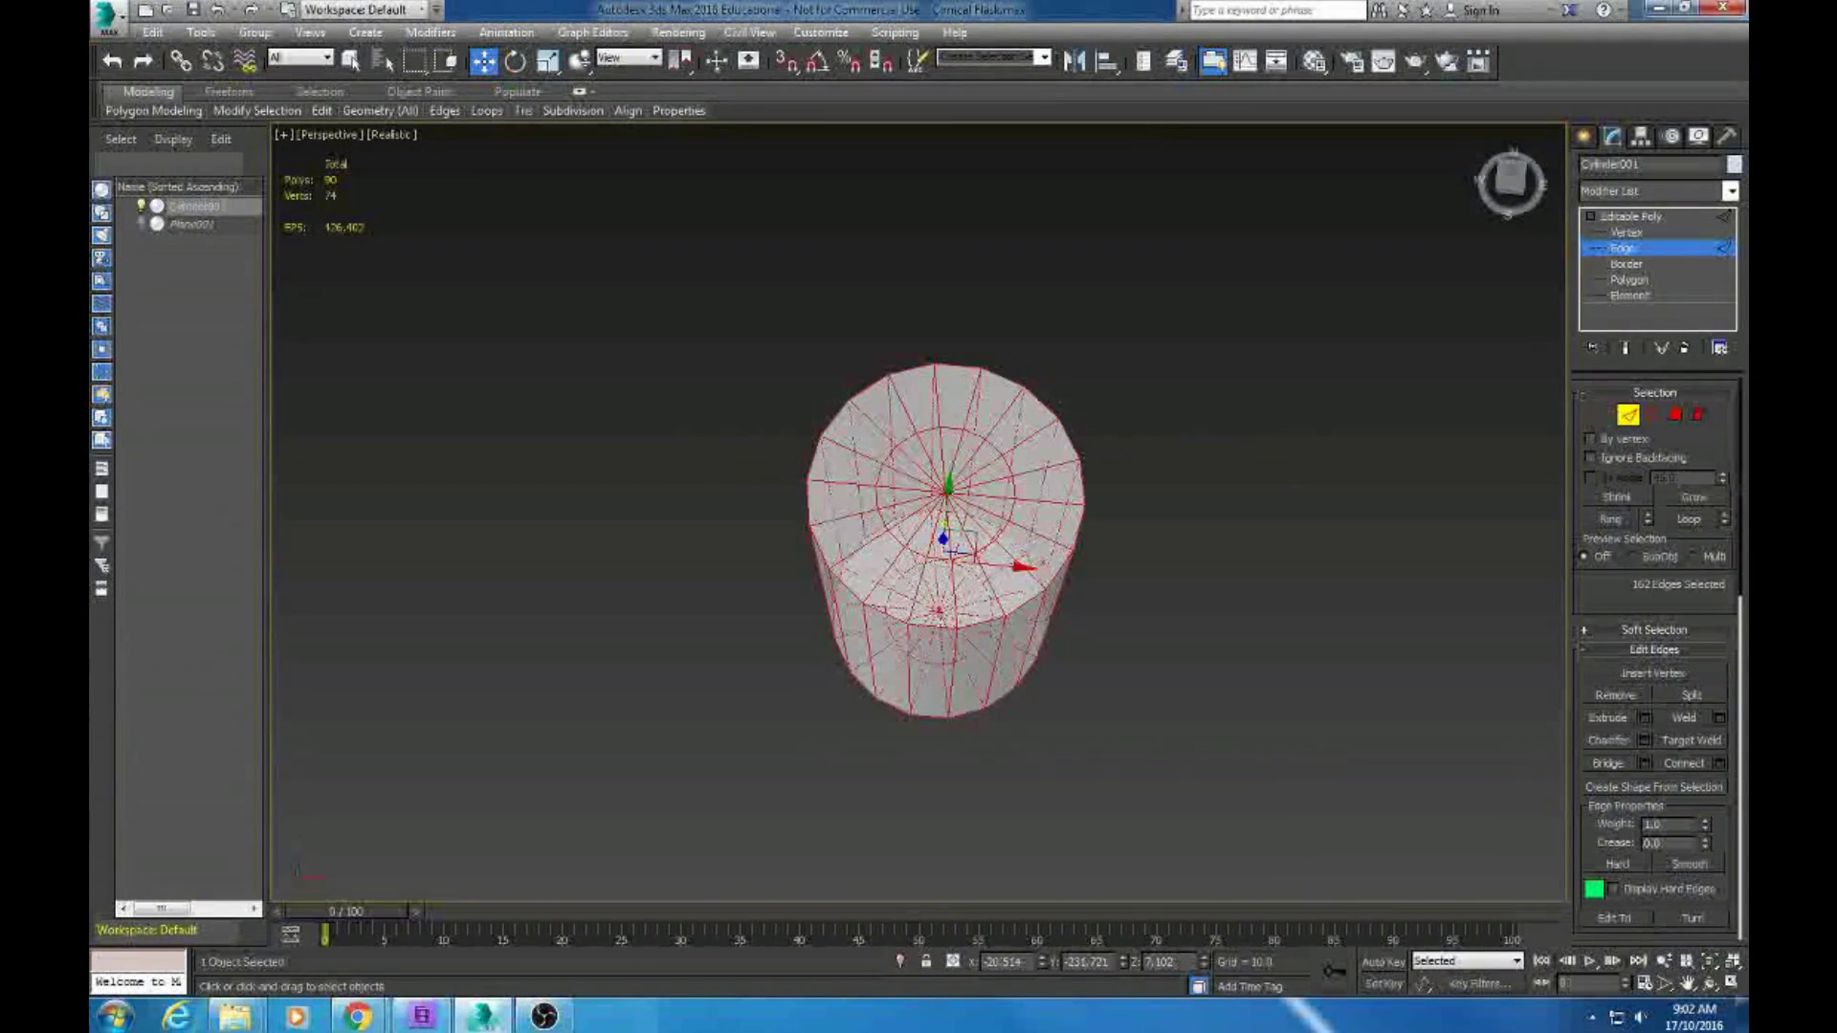
double_click(1011, 613)
key("ctrl+i")
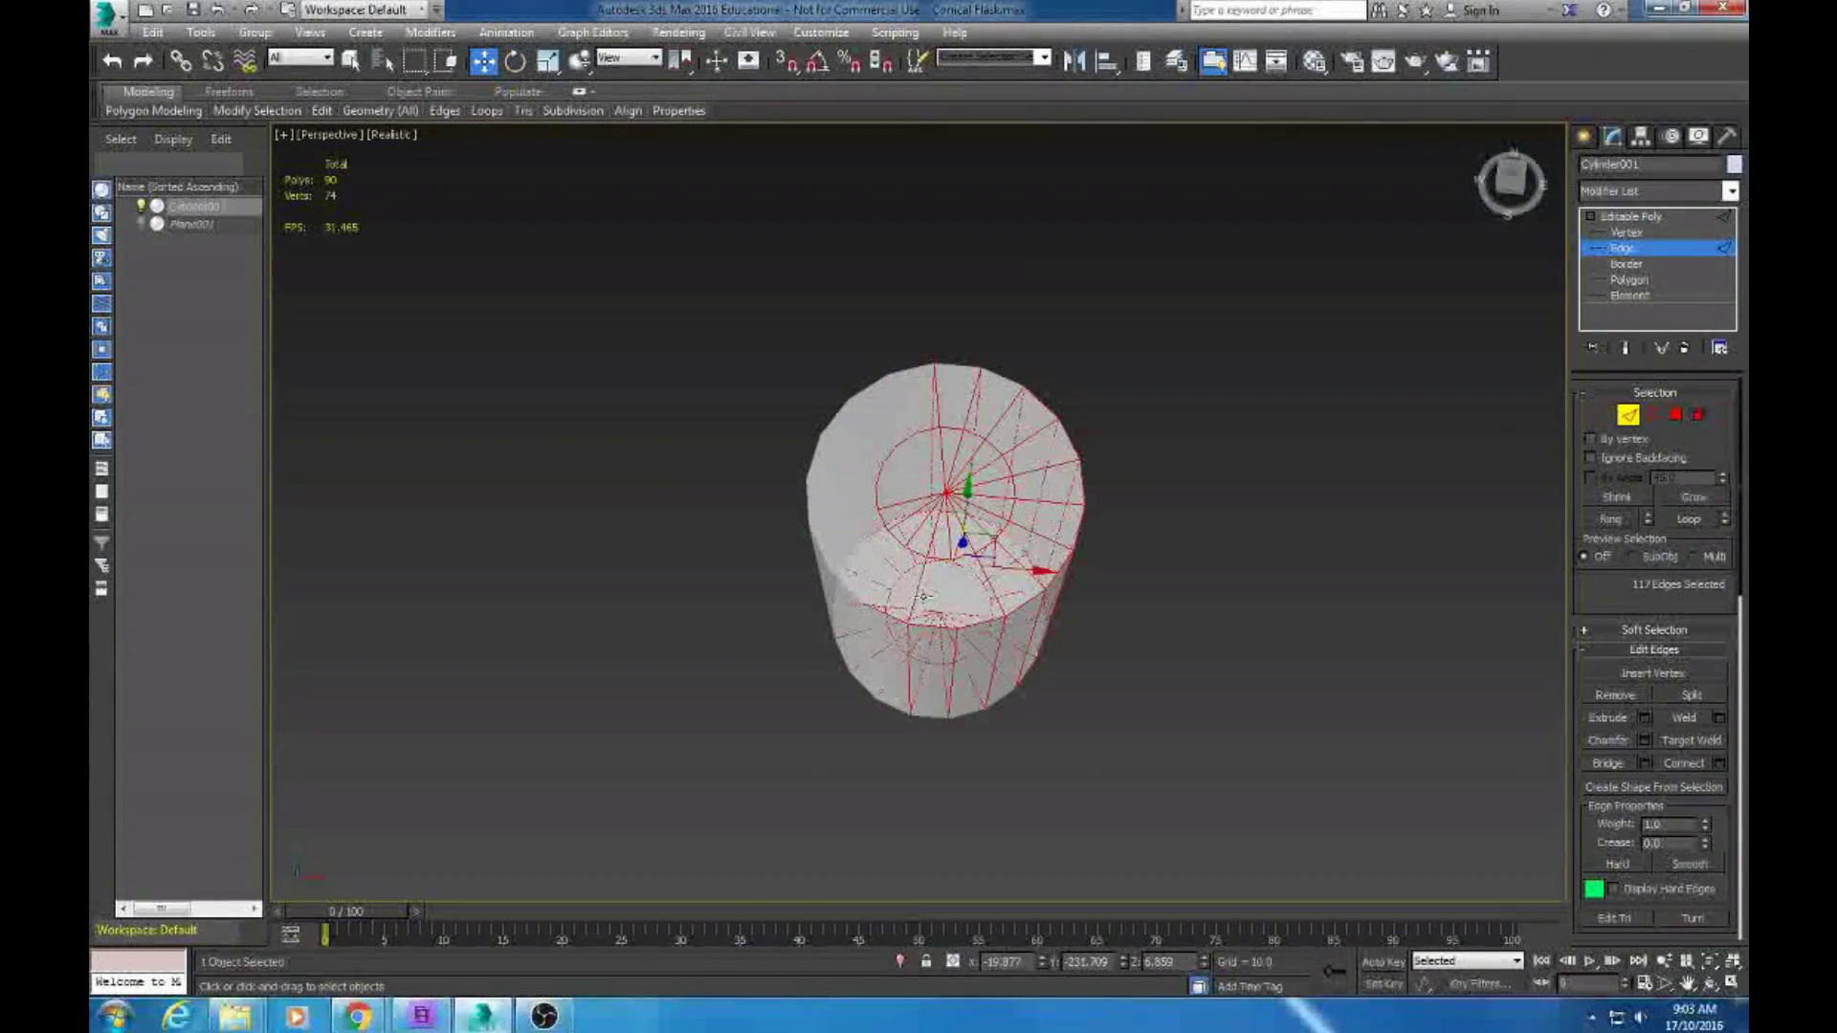
left_click(979, 403, "alt")
left_click(1067, 565, "alt")
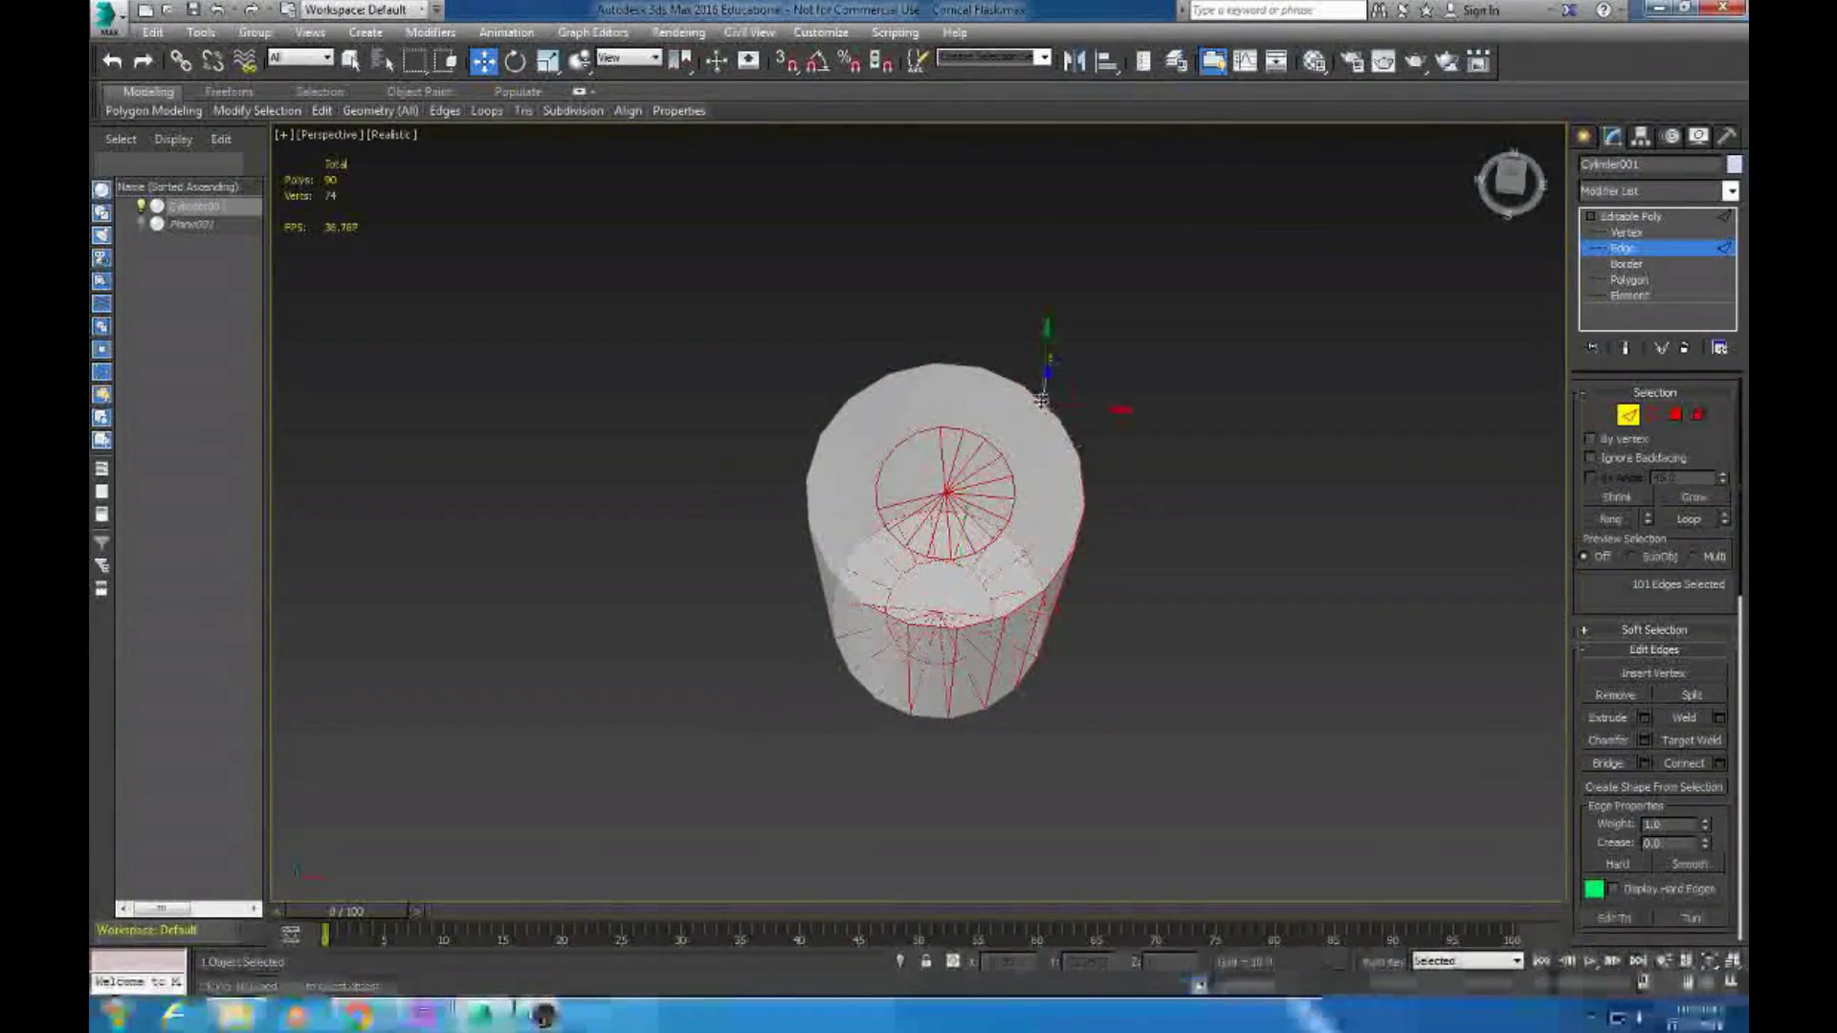
scroll(1099, 545, "up", 4)
left_click(977, 431, "alt")
middle_click_drag(977, 431, 952, 464, "alt")
scroll(1050, 300, "up", 3)
left_click_drag(1051, 300, 956, 320, "alt")
Scale the selected inner ring of edges outward until it sits close to the cylinder's outer rim
key("r")
middle_click_drag(956, 320, 937, 401, "alt")
mouse_move(989, 519)
middle_mouse_down("alt")
mouse_move(999, 504)
mouse_move(1001, 522)
middle_mouse_up("alt")
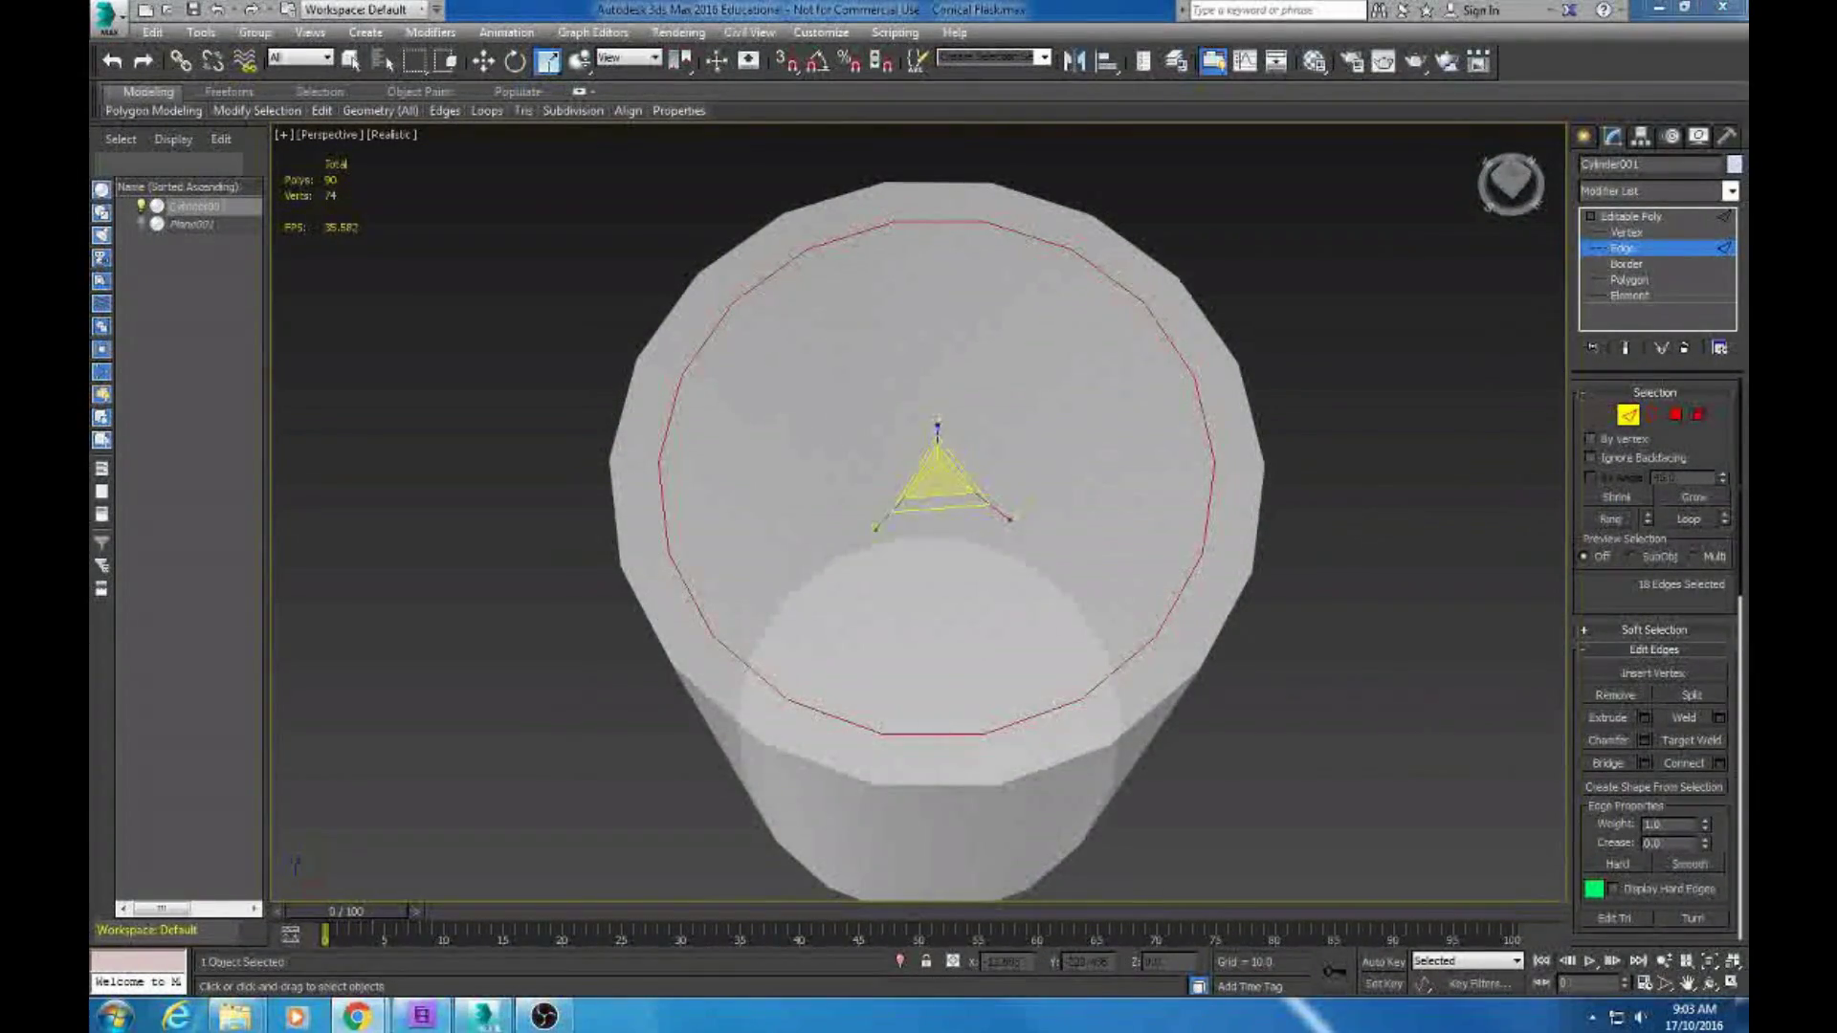
left_click(1676, 414)
left_click(1629, 414)
middle_click_drag(967, 631, 1100, 516, "alt")
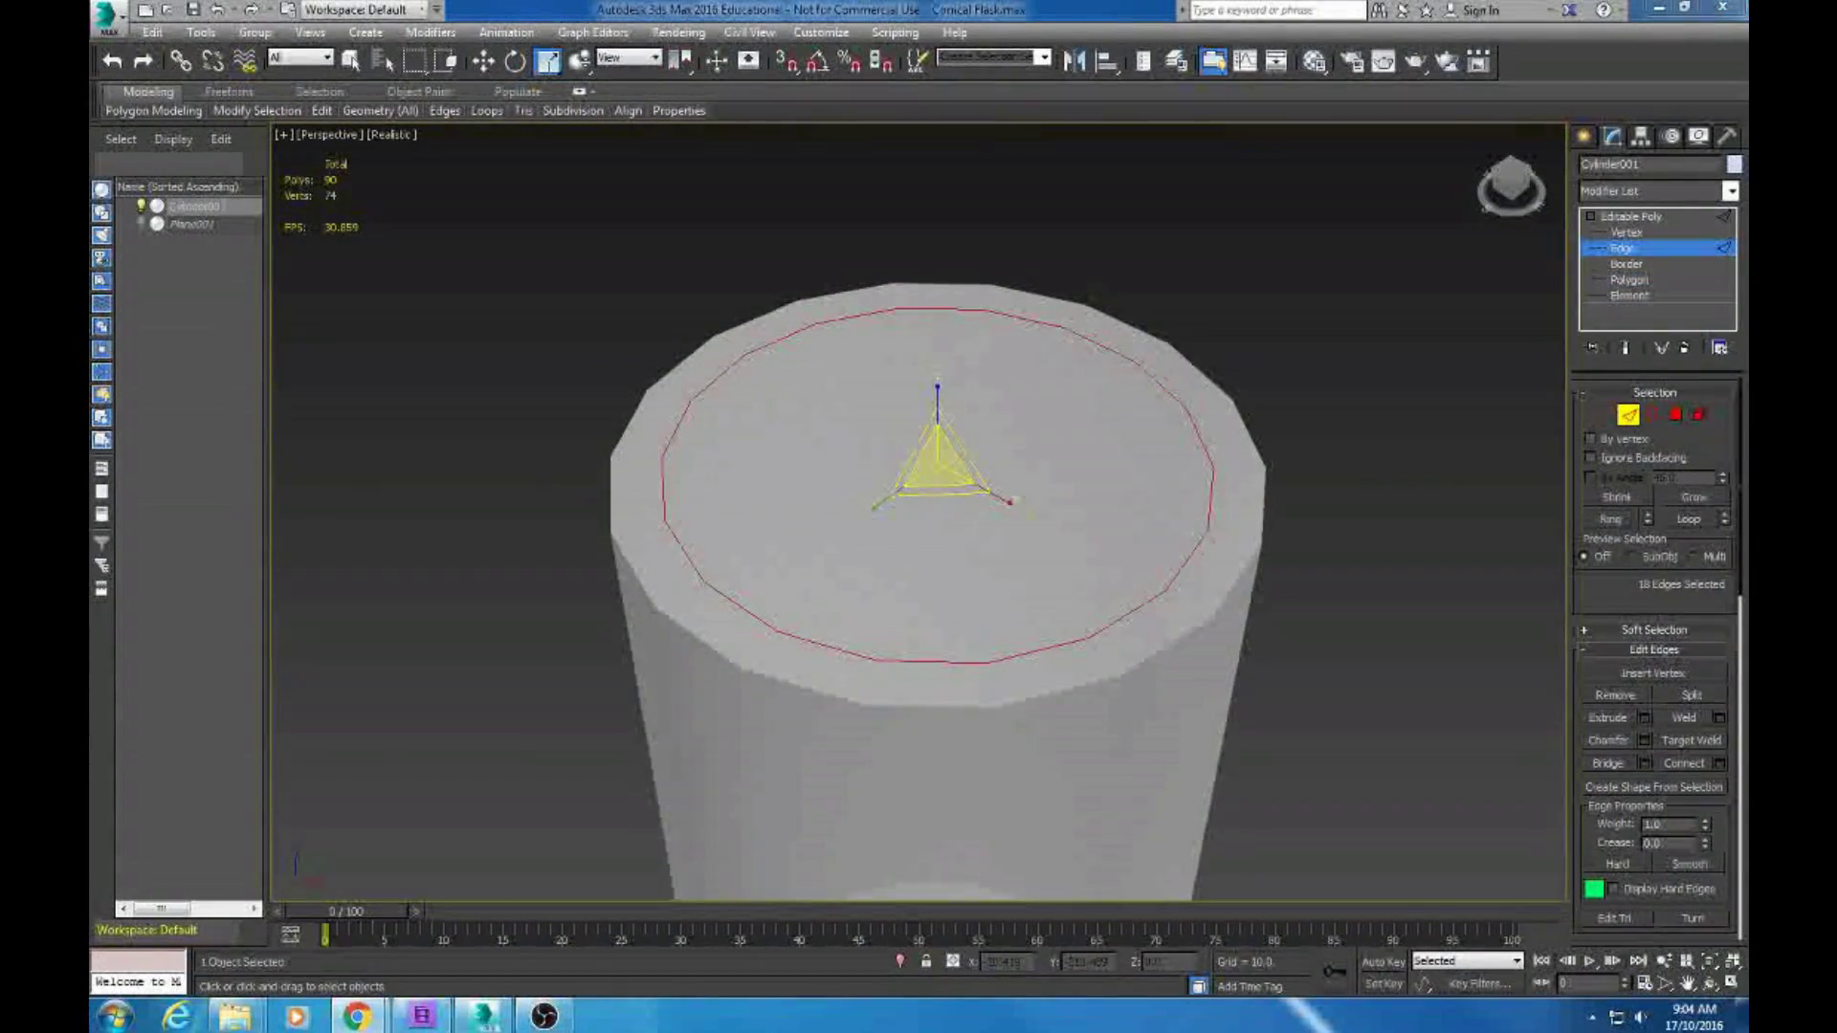
Select all the wedge-shaped polygons inside the enlarged ring on the cylinder's top cap
left_click(1676, 415)
key("w")
left_click_drag(708, 411, 867, 498, "ctrl")
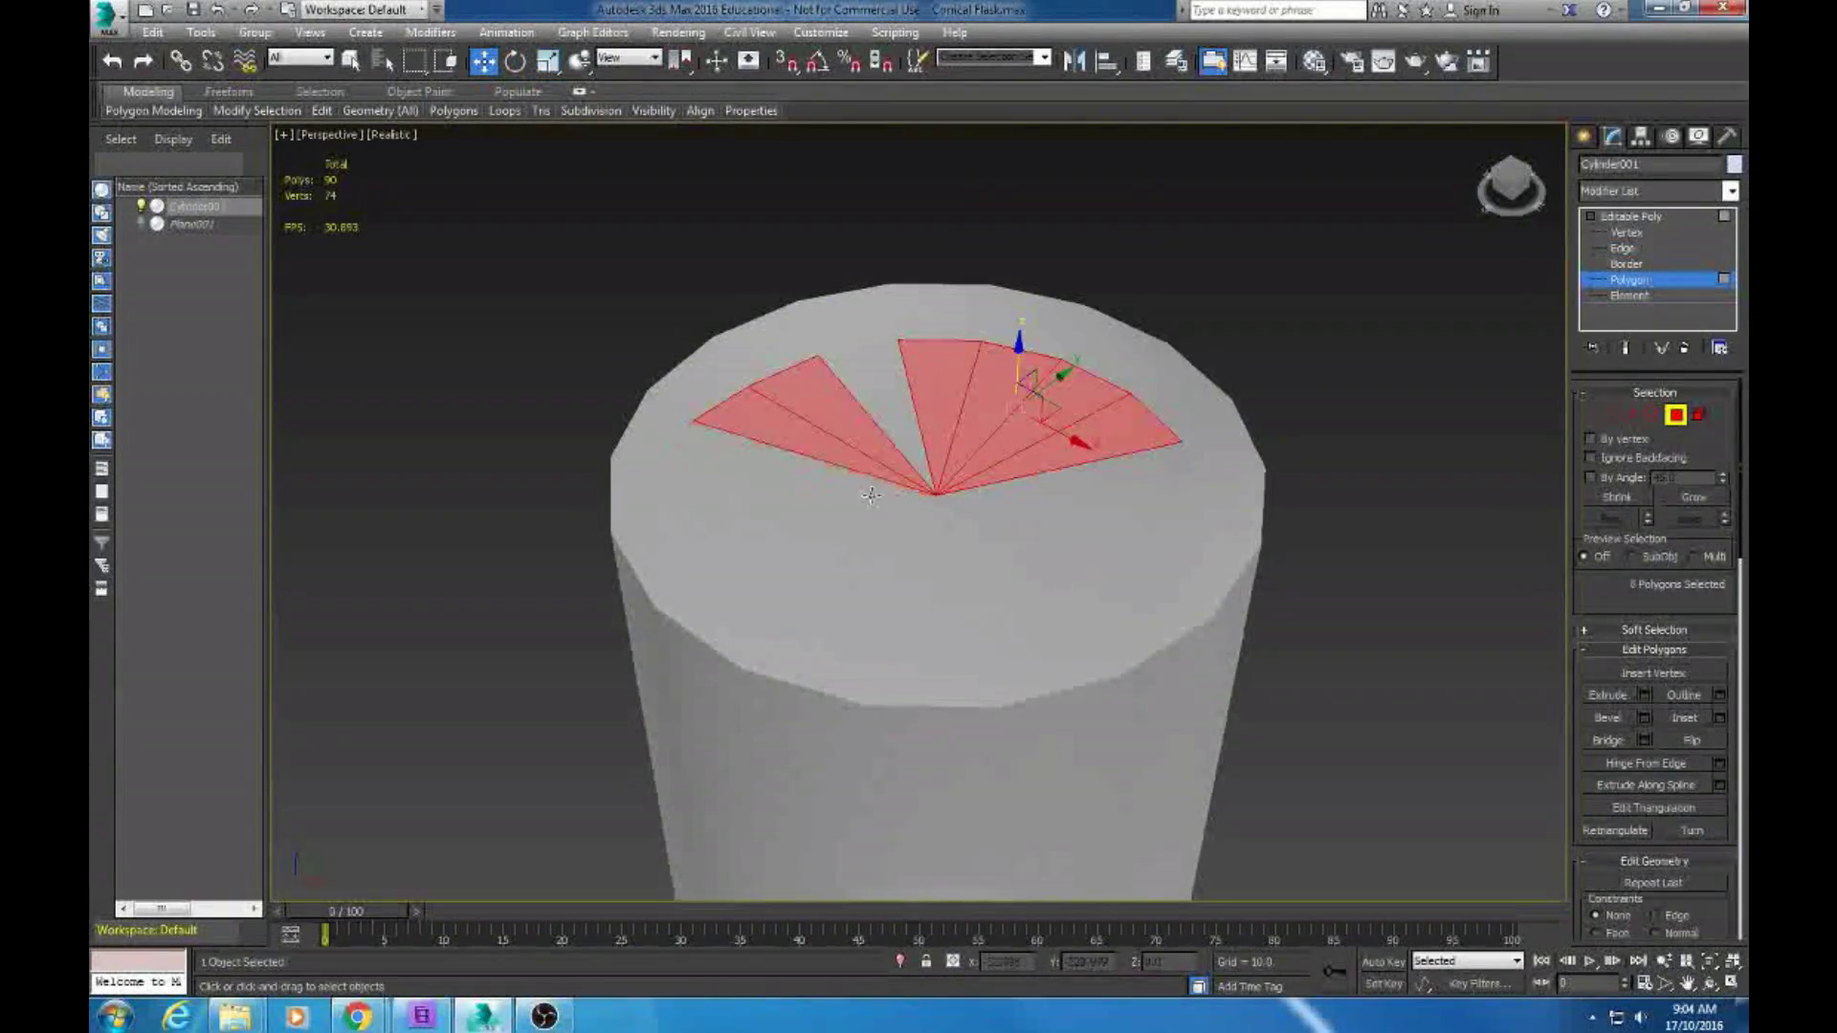
middle_click_drag(839, 445, 956, 536, "alt")
left_click(823, 449, "ctrl")
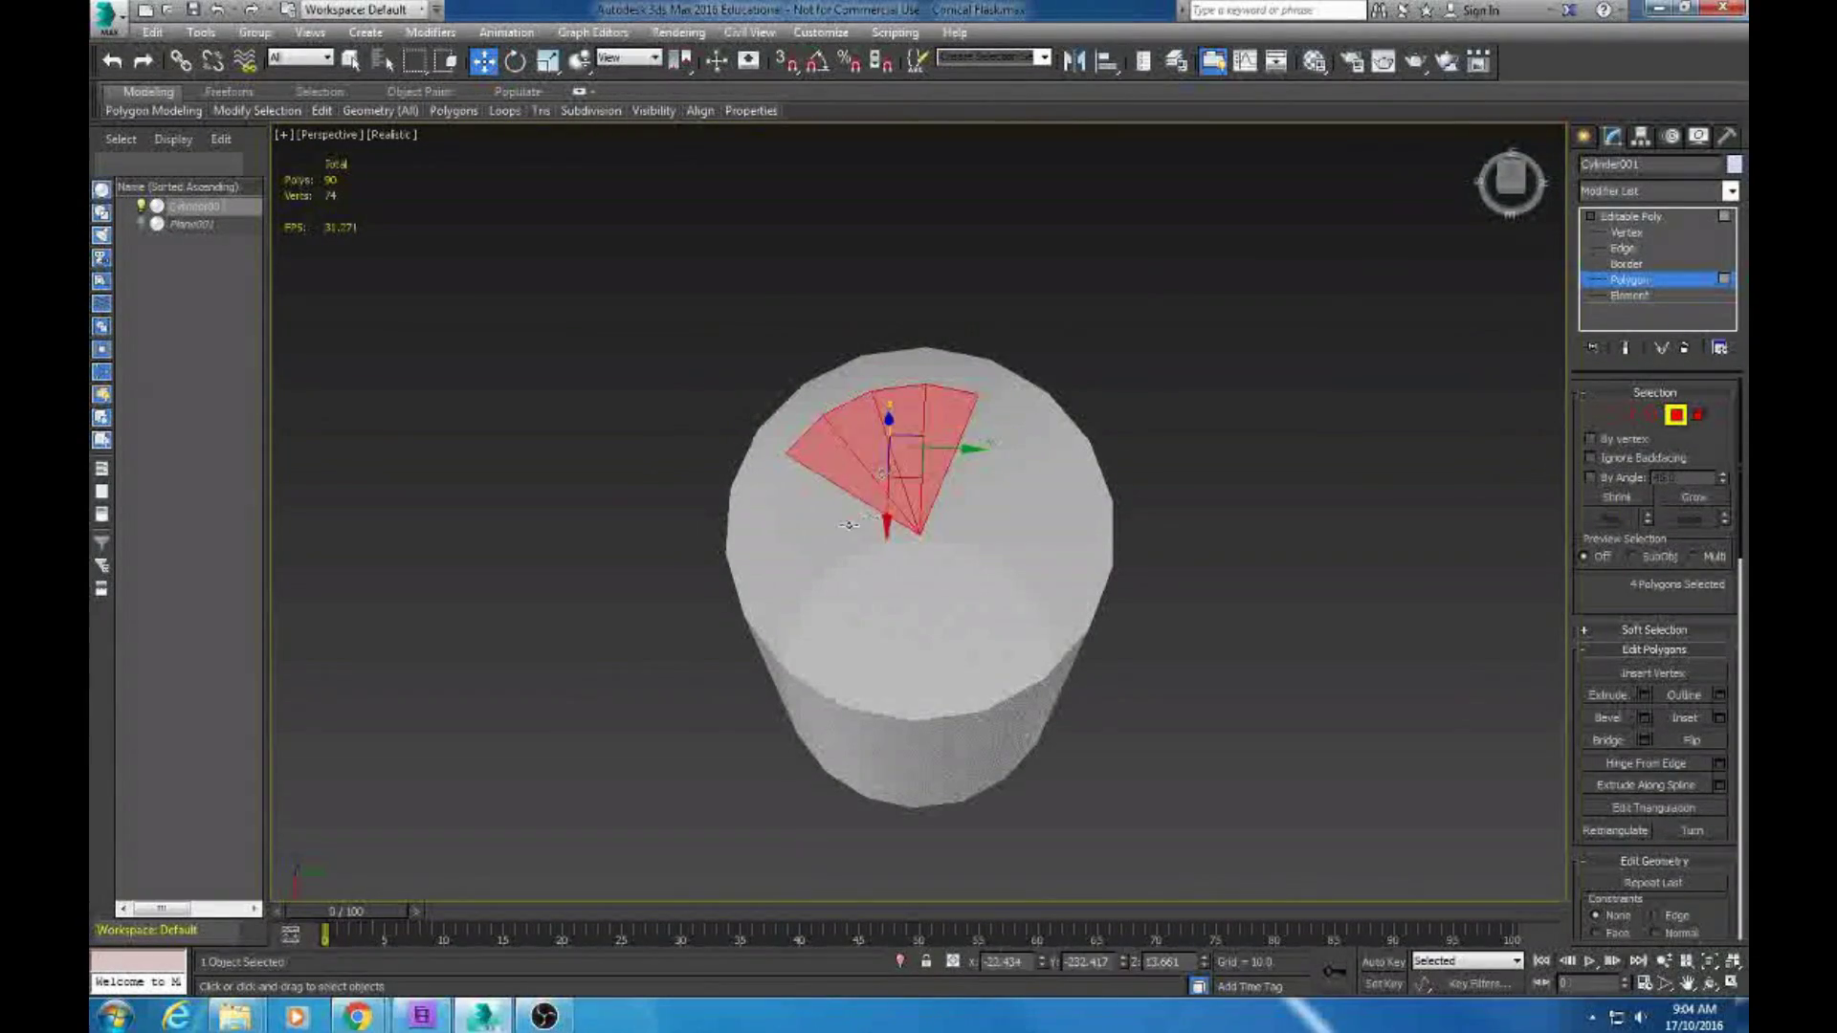
left_click(813, 593, "ctrl")
left_click(1033, 478, "ctrl")
left_click(1024, 574, "ctrl")
left_click(861, 651, "ctrl")
middle_click_drag(935, 622, 996, 533, "alt")
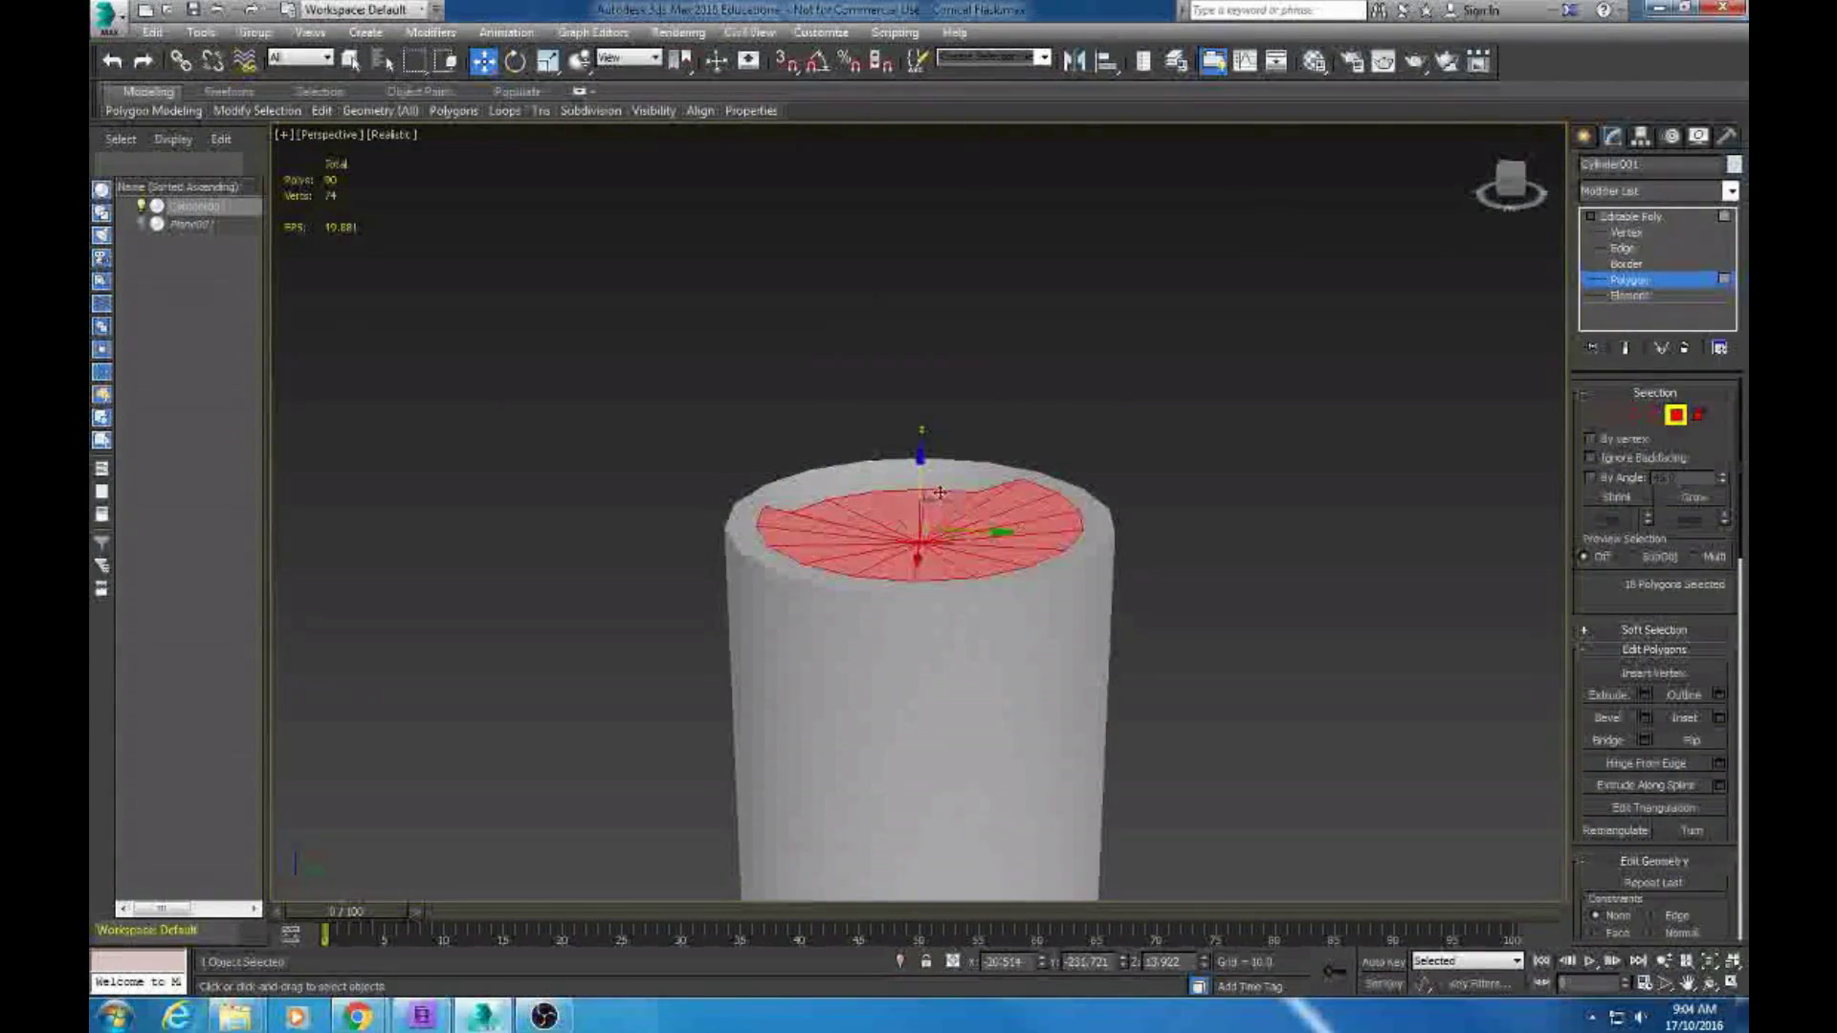
left_click(1048, 510)
left_click(814, 555, "ctrl")
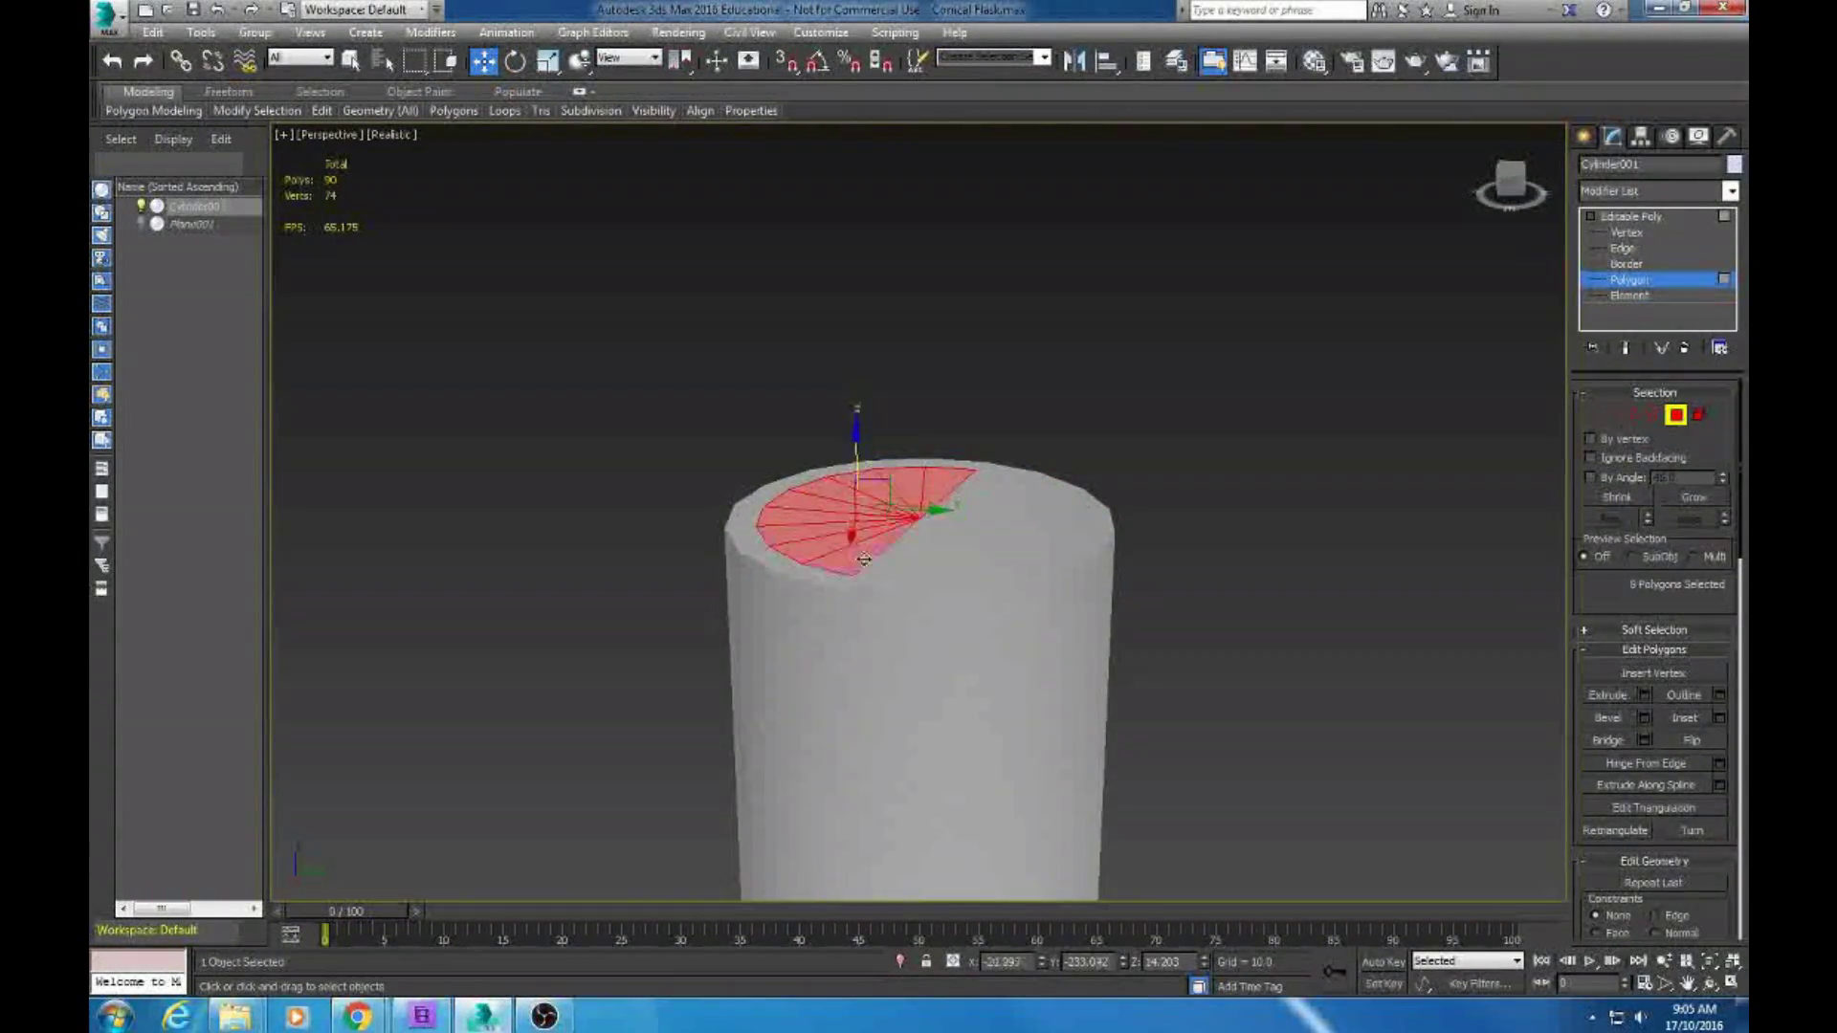
left_click(957, 565, "ctrl")
left_click(1052, 527, "ctrl")
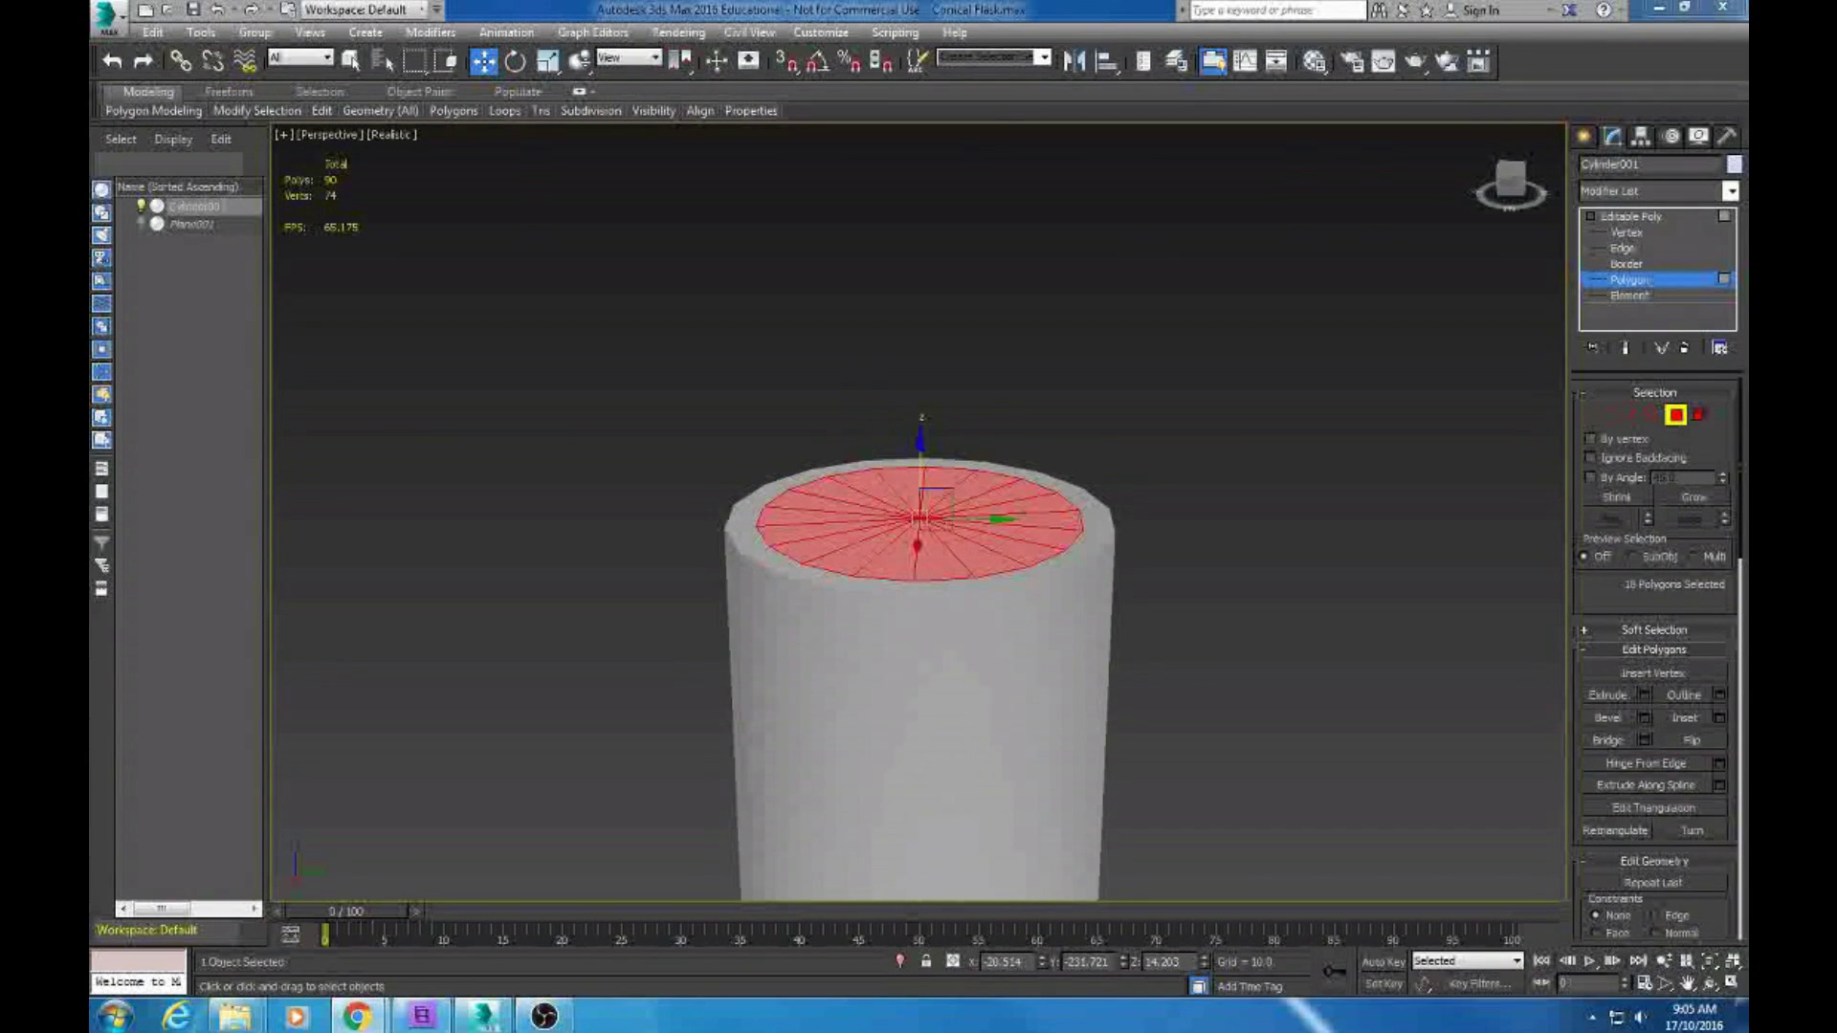
Extrude the selected cap polygons downward with a height of about -13.163 to hollow out the cylinder
key("shift+e")
scroll(1161, 538, "down", 3)
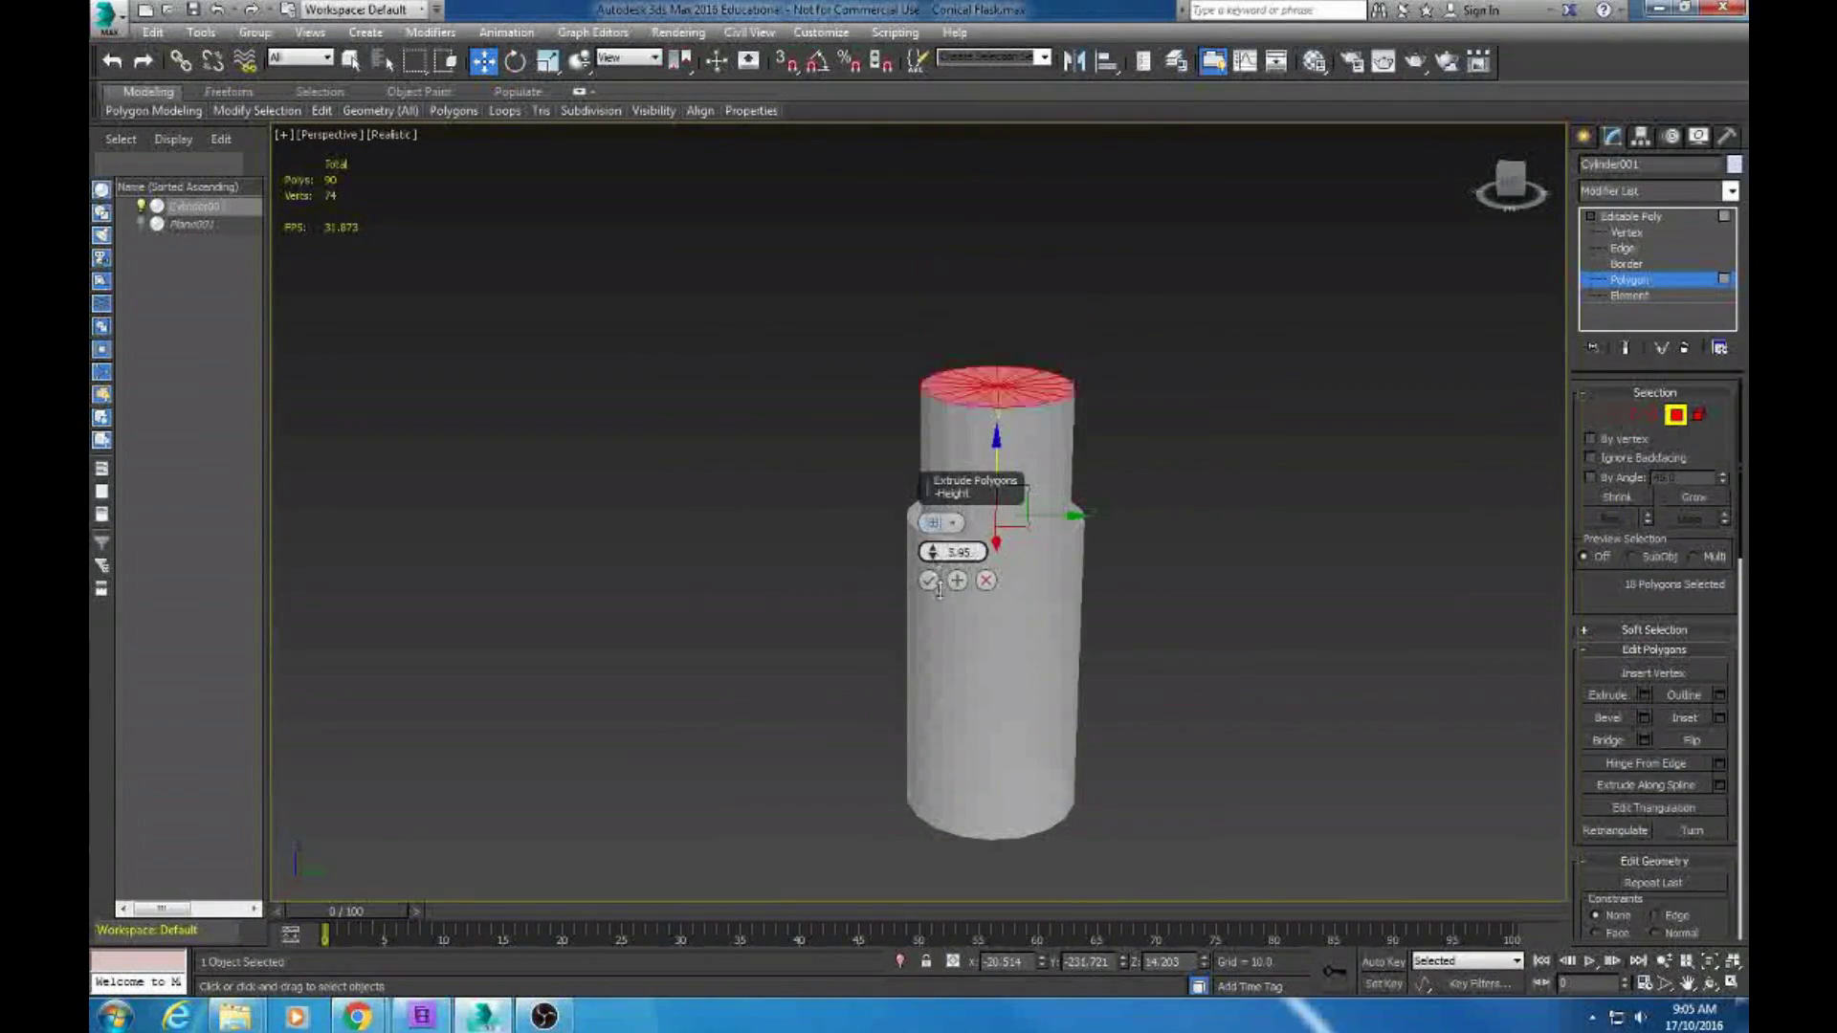
left_click_drag(931, 552, 945, 724)
middle_click_drag(1122, 664, 1090, 545, "alt")
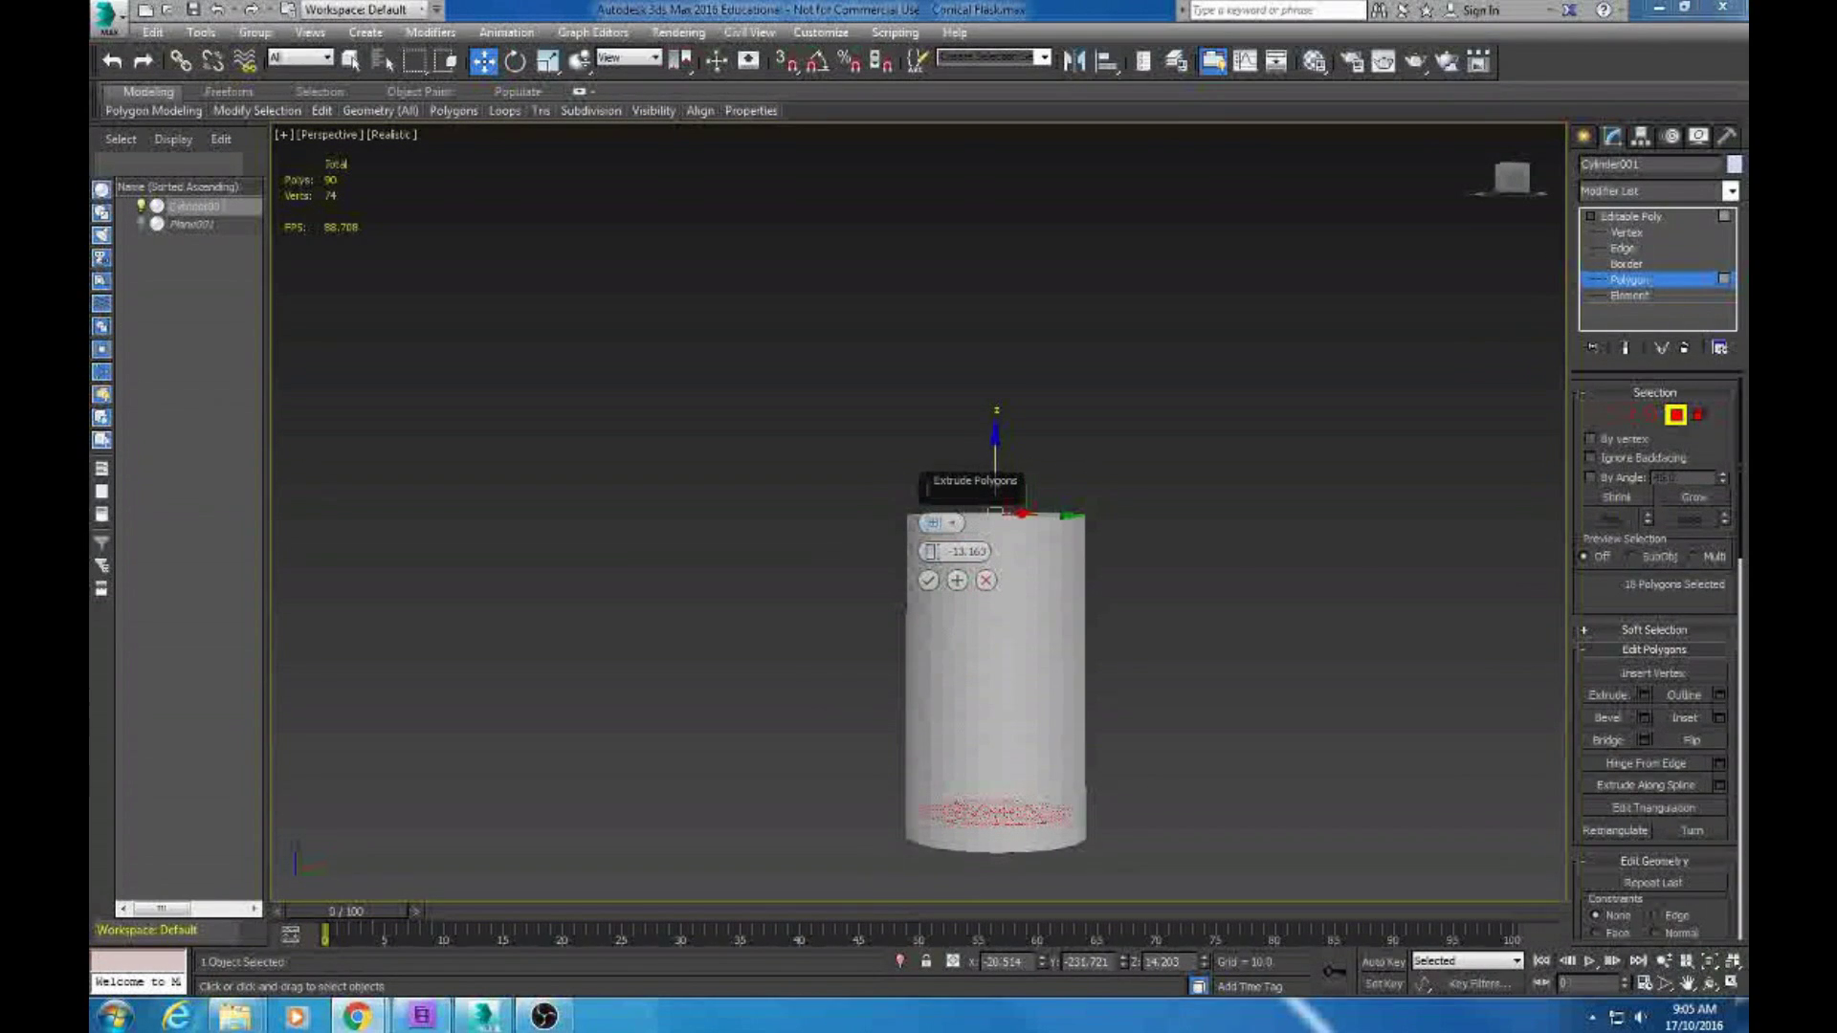
left_click_drag(995, 437, 997, 442)
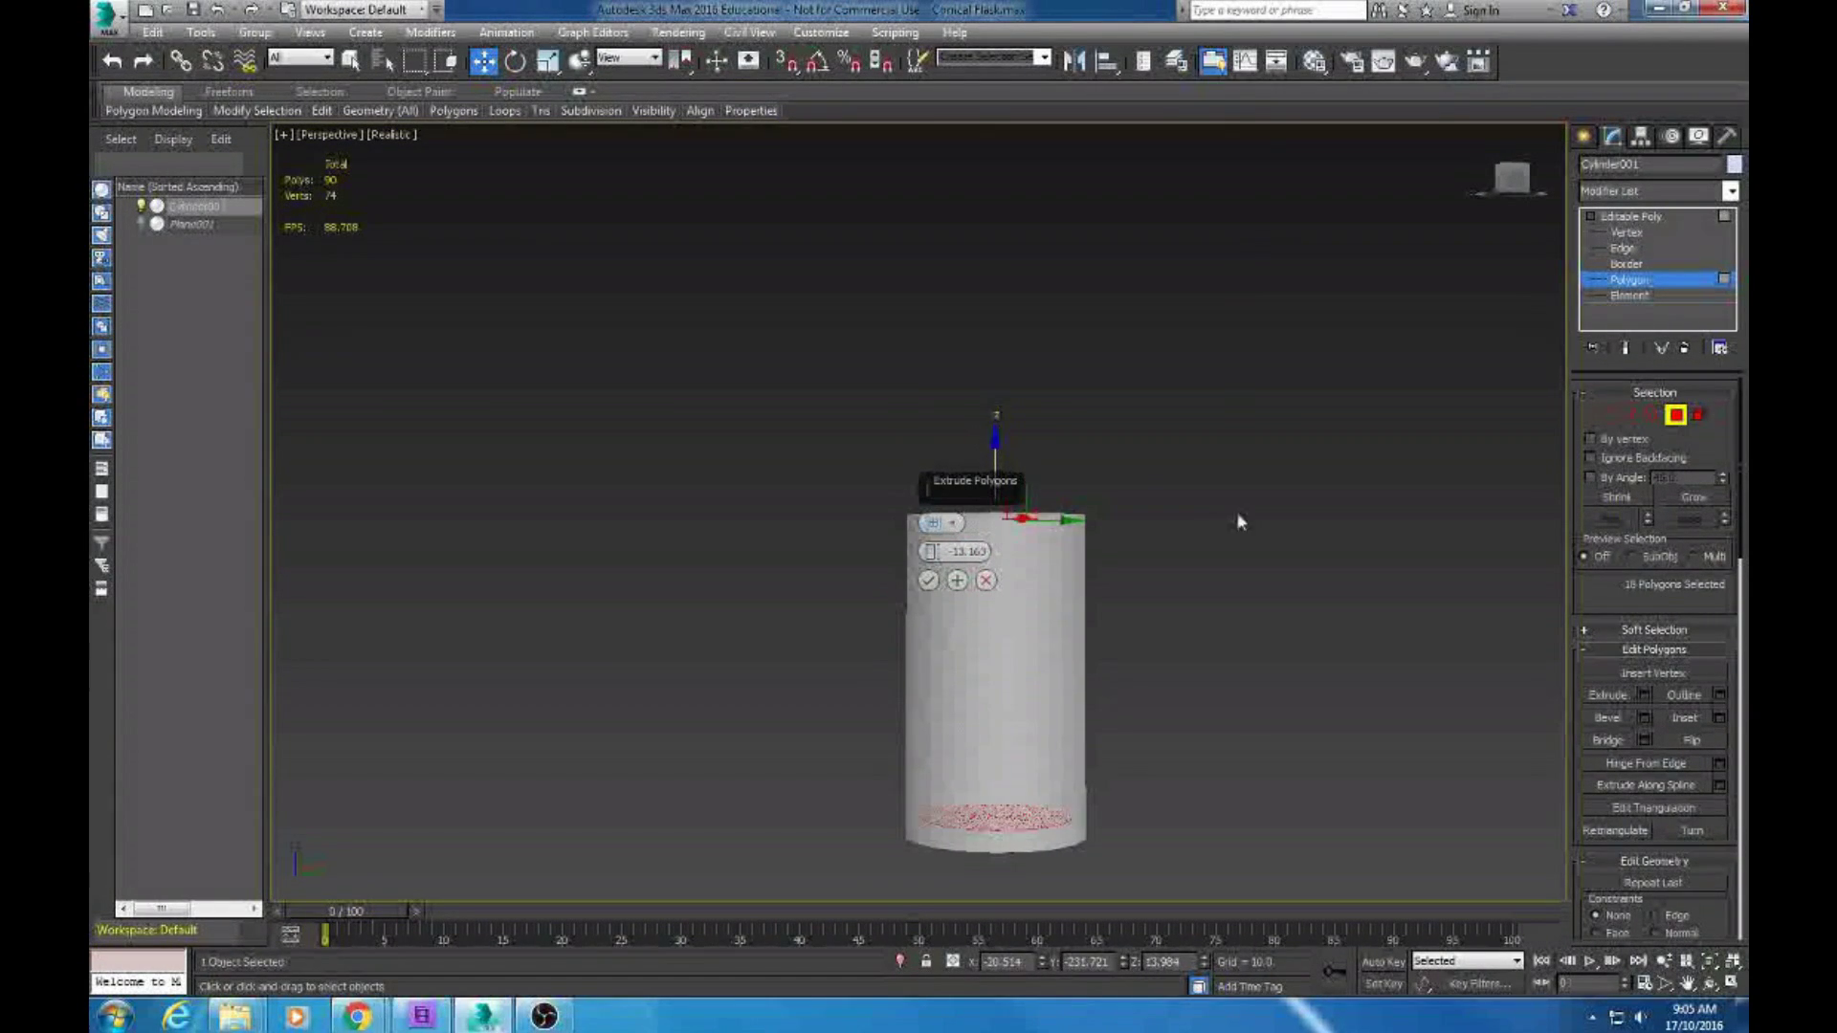
left_click(929, 581)
Change the vertex channel display type in the cylinder's object properties
key("ctrl+a")
right_click(1017, 529)
left_click(1062, 633)
left_click(790, 700)
left_click(784, 718)
left_click(983, 781)
right_click(981, 639)
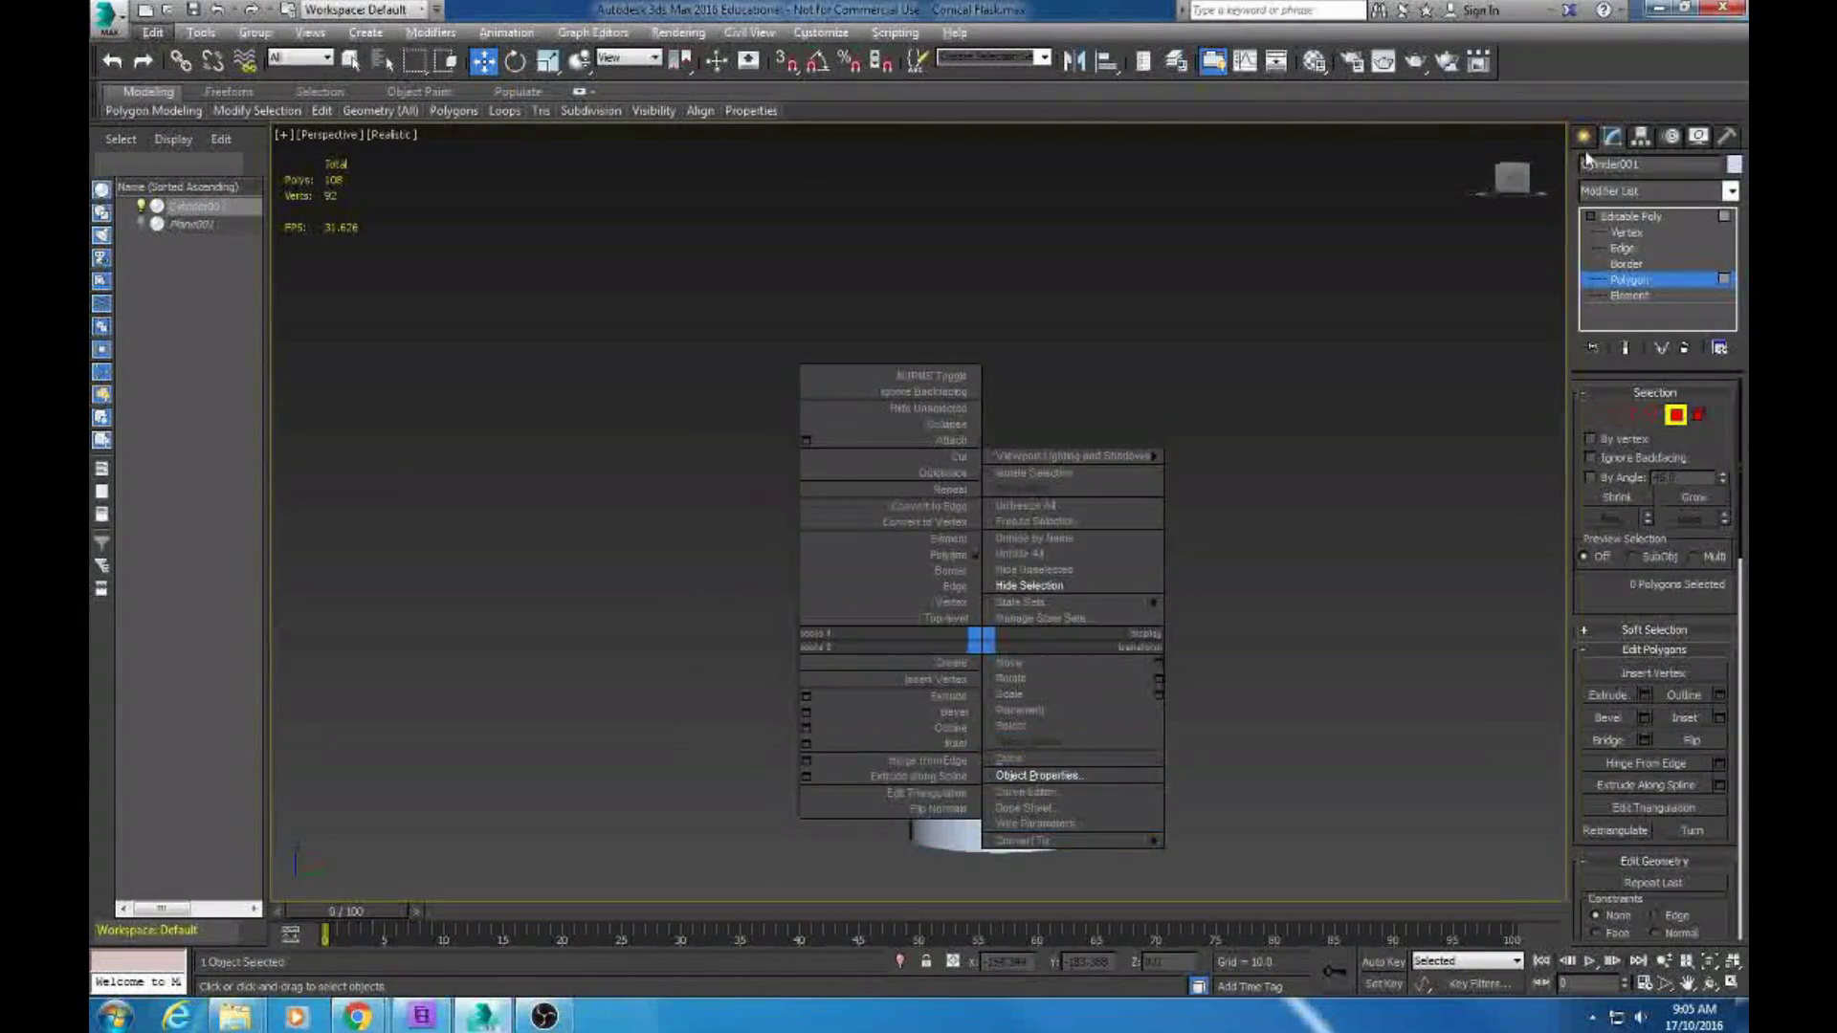
Change the cylinder's object colour to red and adjust its display in the object properties
left_click(1583, 136)
left_click(1724, 398)
left_click(1017, 611)
right_click(1020, 628)
left_click(1078, 763)
left_click(972, 776)
middle_click_drag(1118, 673, 1119, 766, "alt")
key("shift+z")
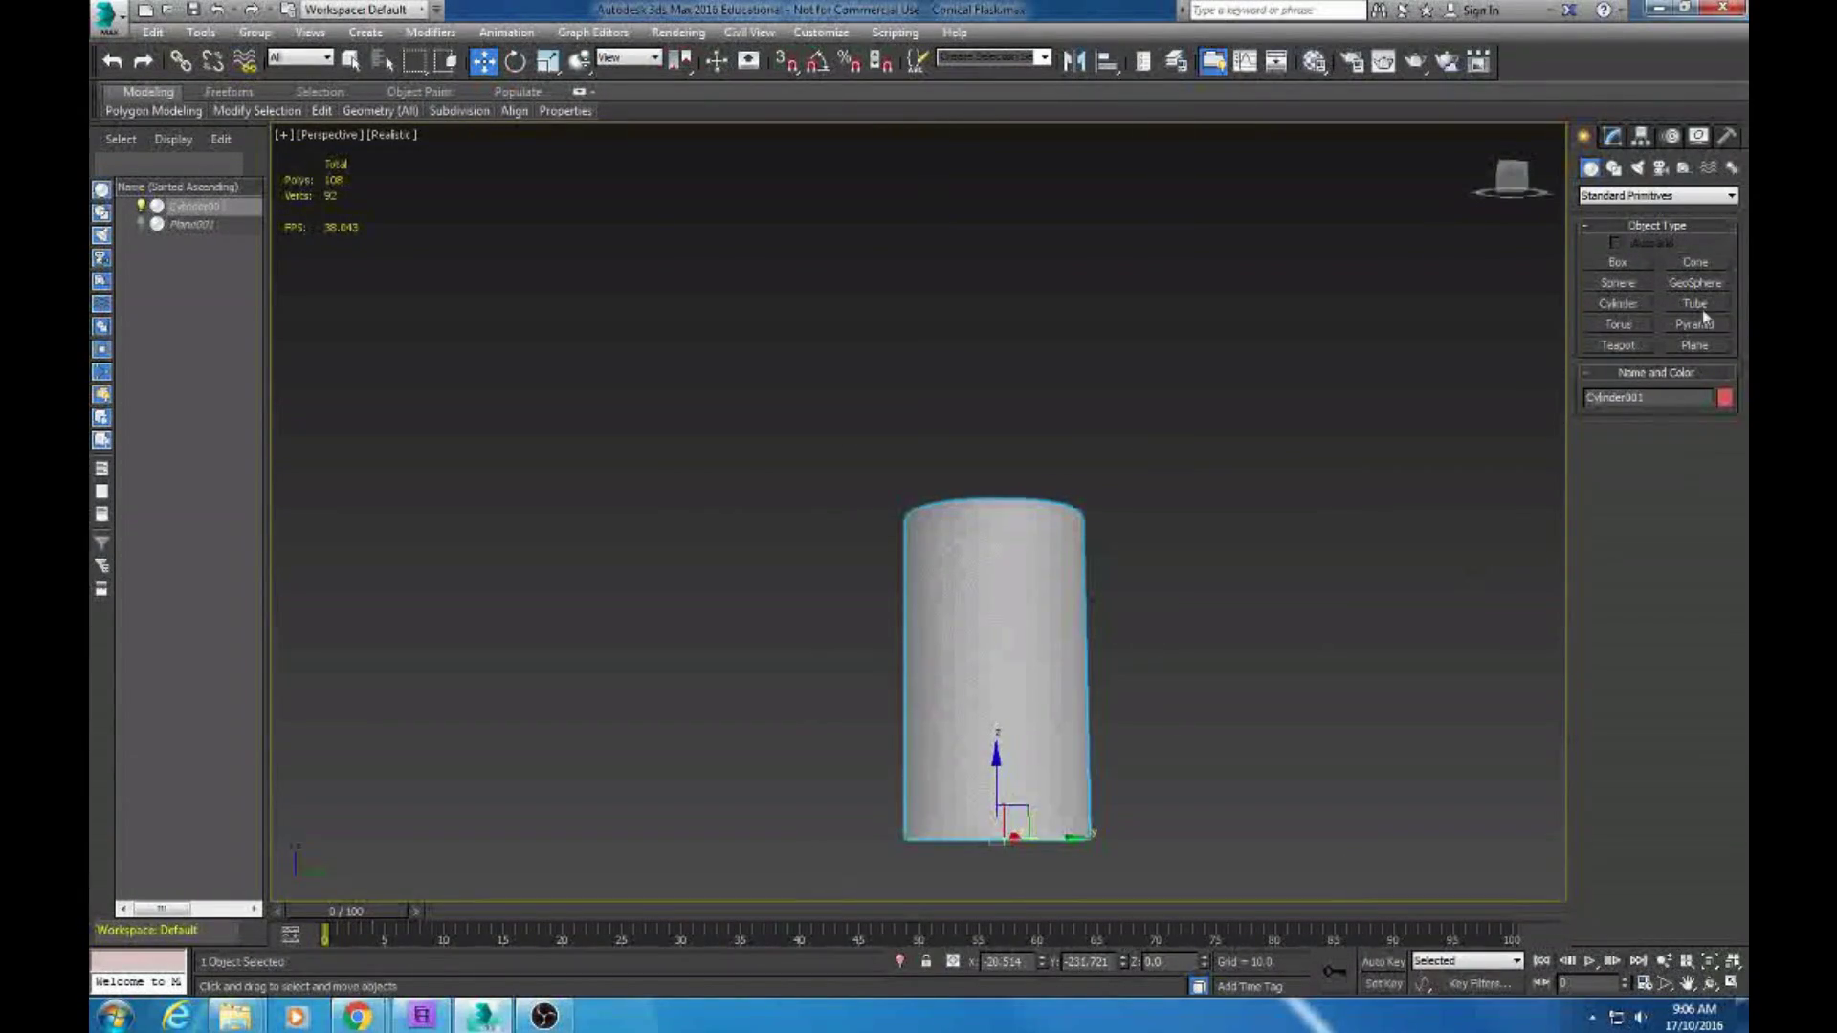
Scale the ring of rim polygons at the open end outward so the cylinder flares like a cup
left_click(1612, 136)
key("4")
key("ctrl+a")
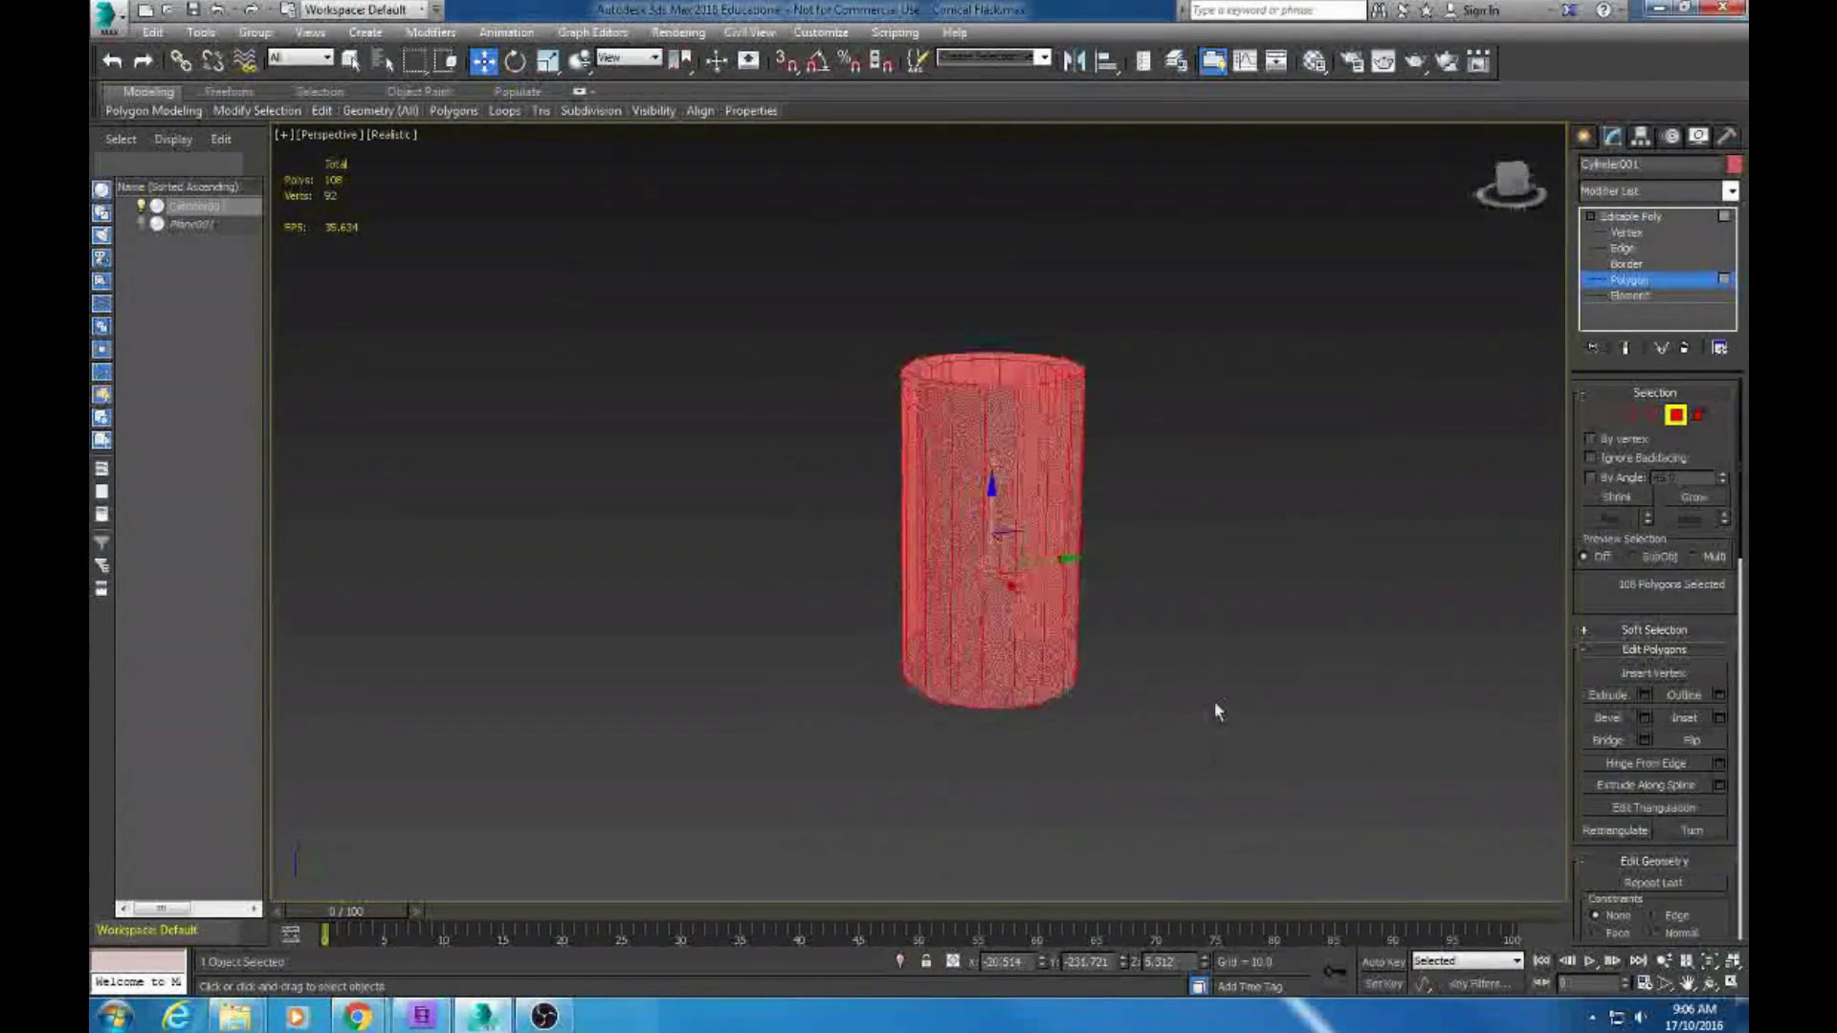
left_click_drag(1110, 316, 880, 382)
middle_click_drag(1012, 670, 1011, 734, "alt")
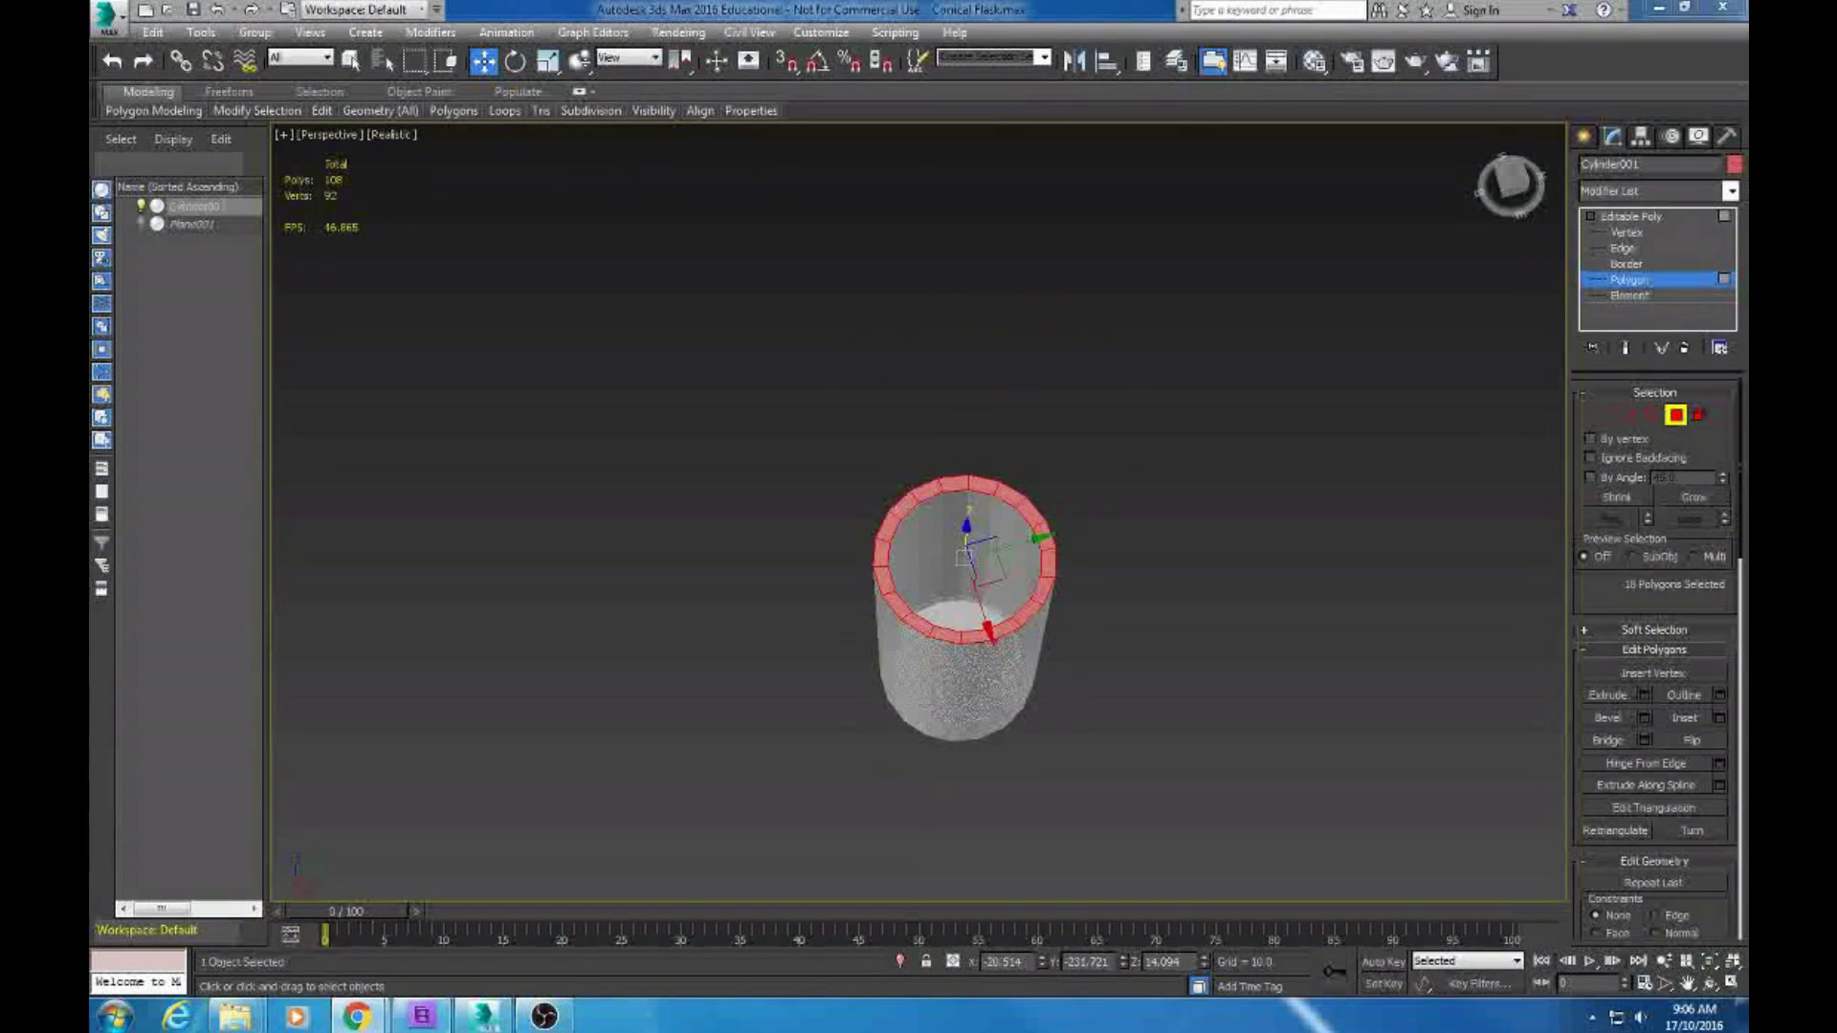
left_click(548, 61)
mouse_move(1022, 546)
middle_mouse_down("alt")
mouse_move(1022, 484)
mouse_move(1053, 550)
middle_mouse_up("alt")
middle_click_drag(1298, 660, 1012, 454, "alt")
left_click(947, 621)
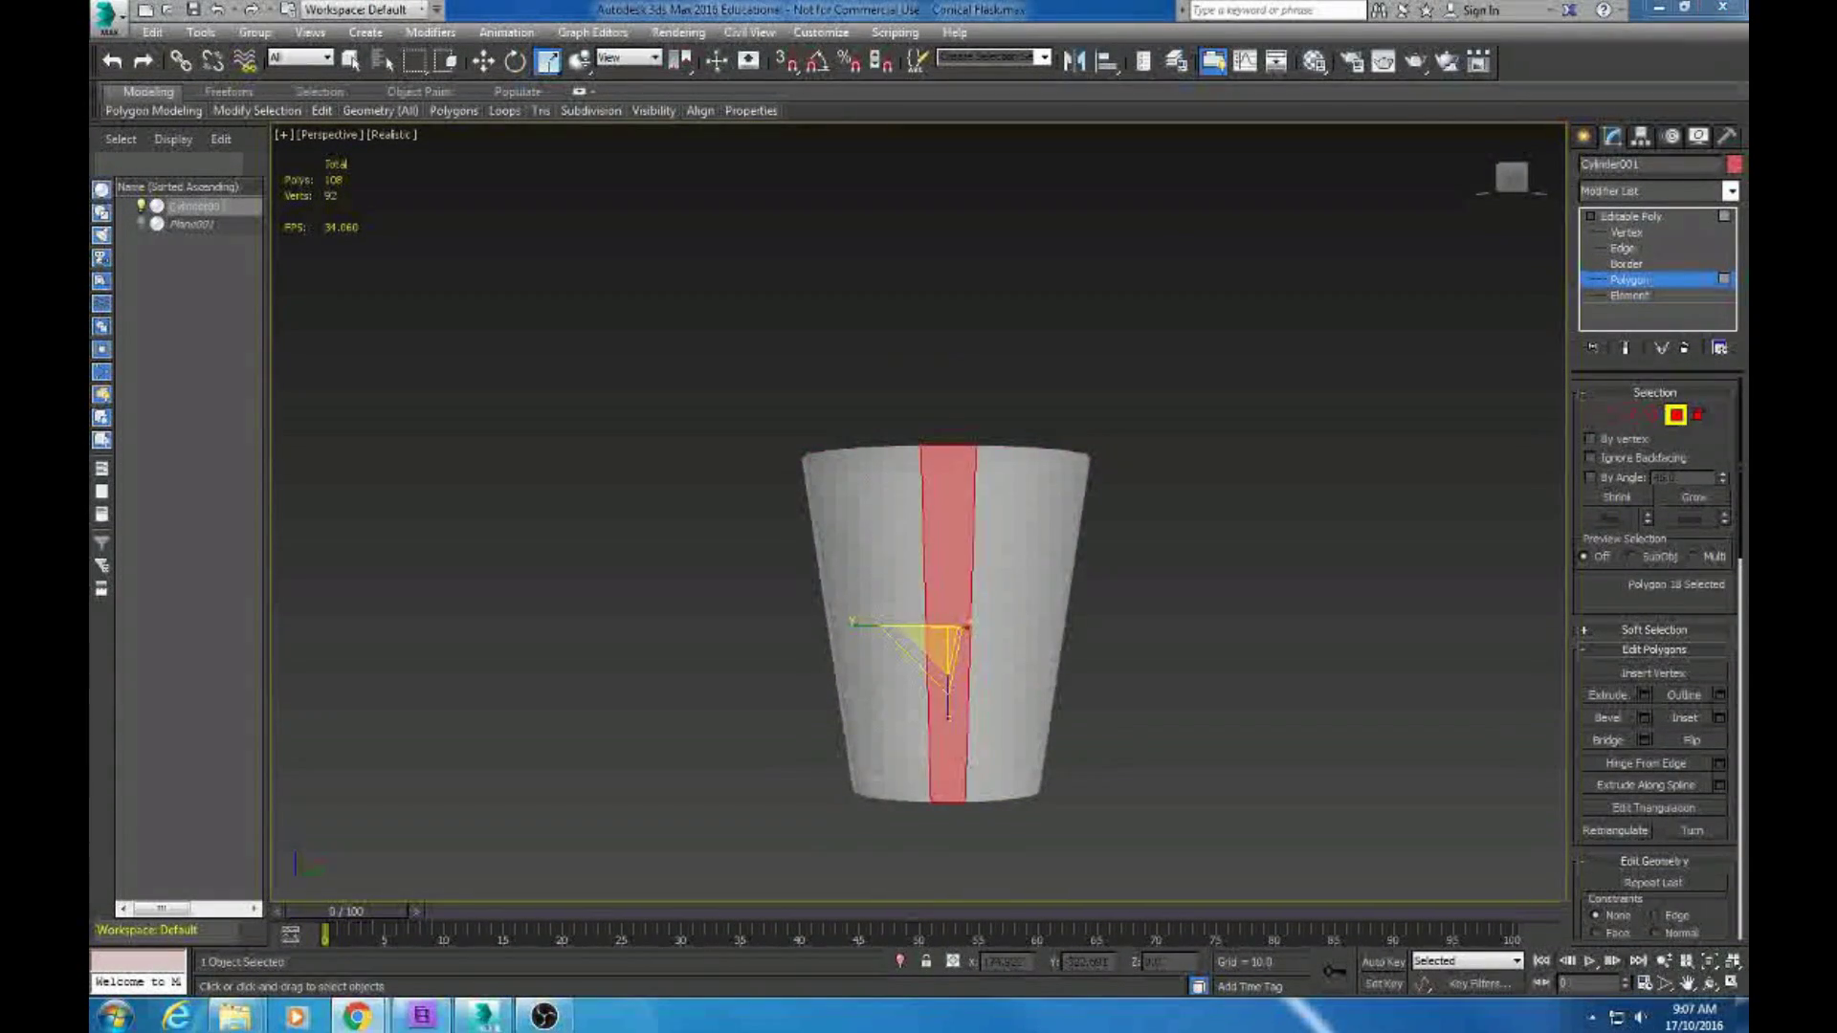
Try a MeshSmooth modifier on the flared cylinder and remove it again
left_click(1631, 216)
left_click(1655, 190)
scroll(1645, 481, "down", 10)
left_click(1635, 354)
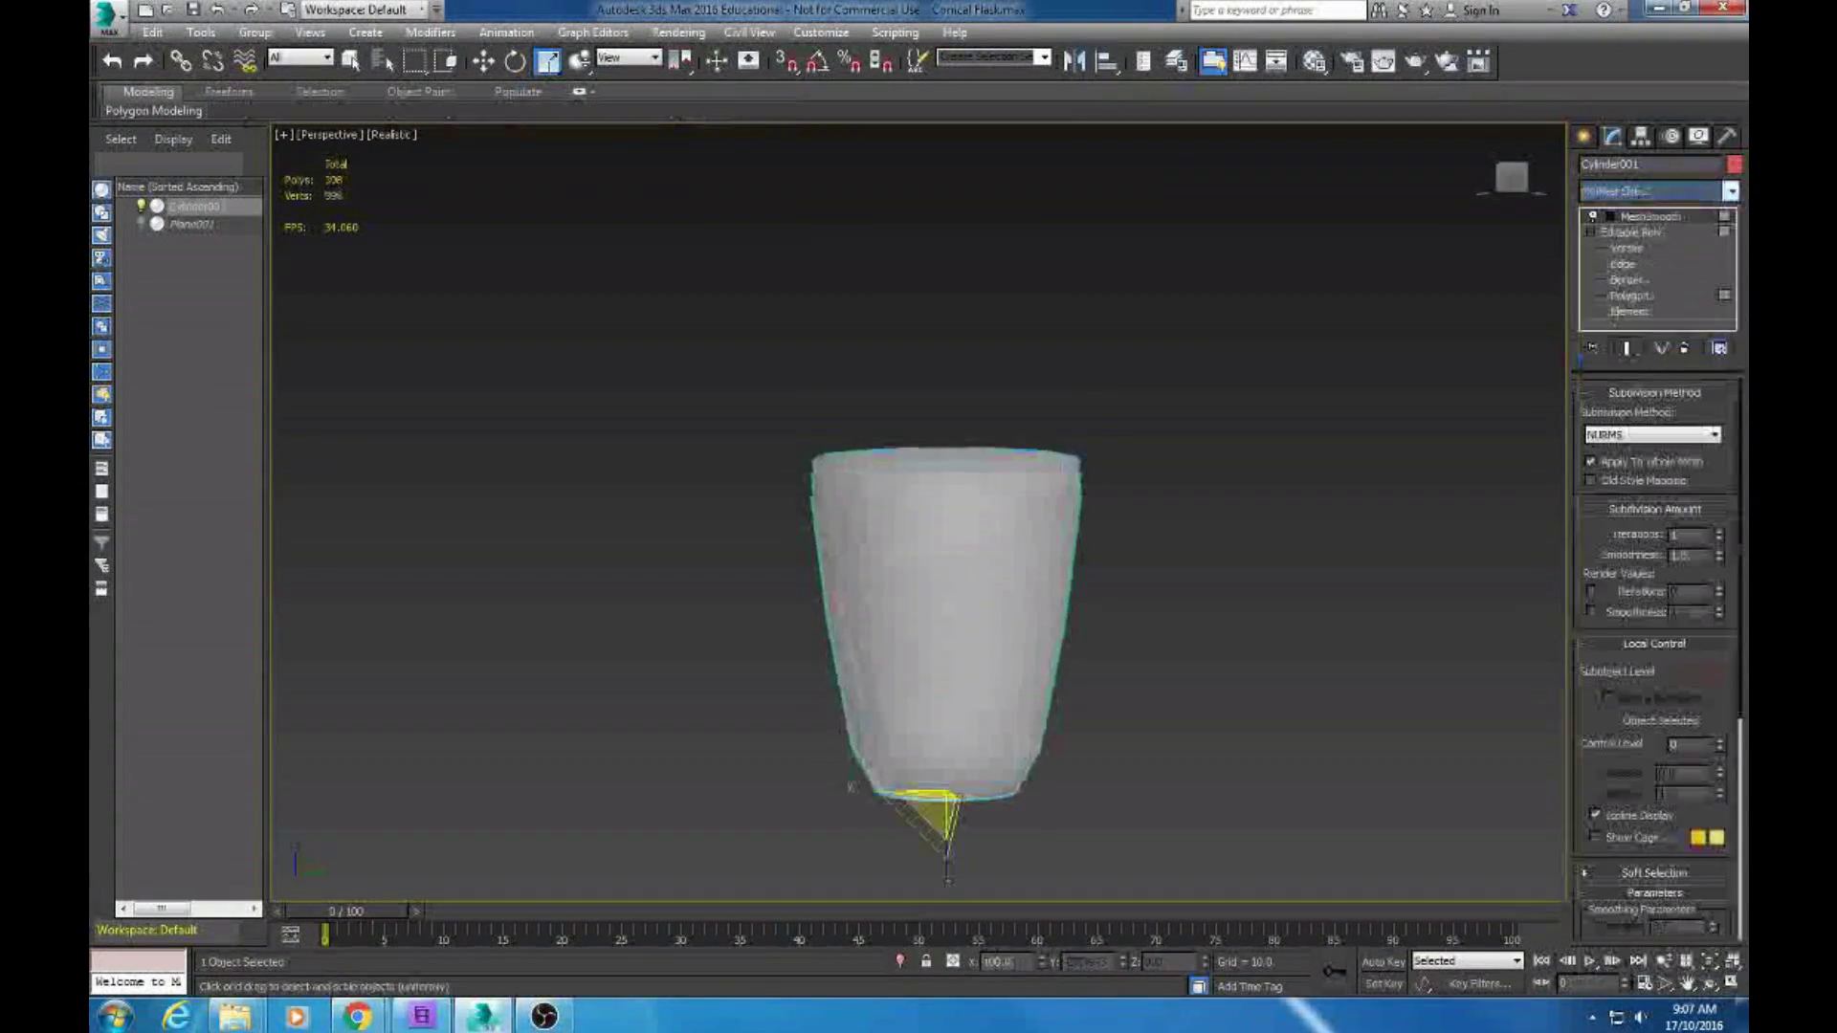
middle_click_drag(1267, 670, 1267, 848, "alt")
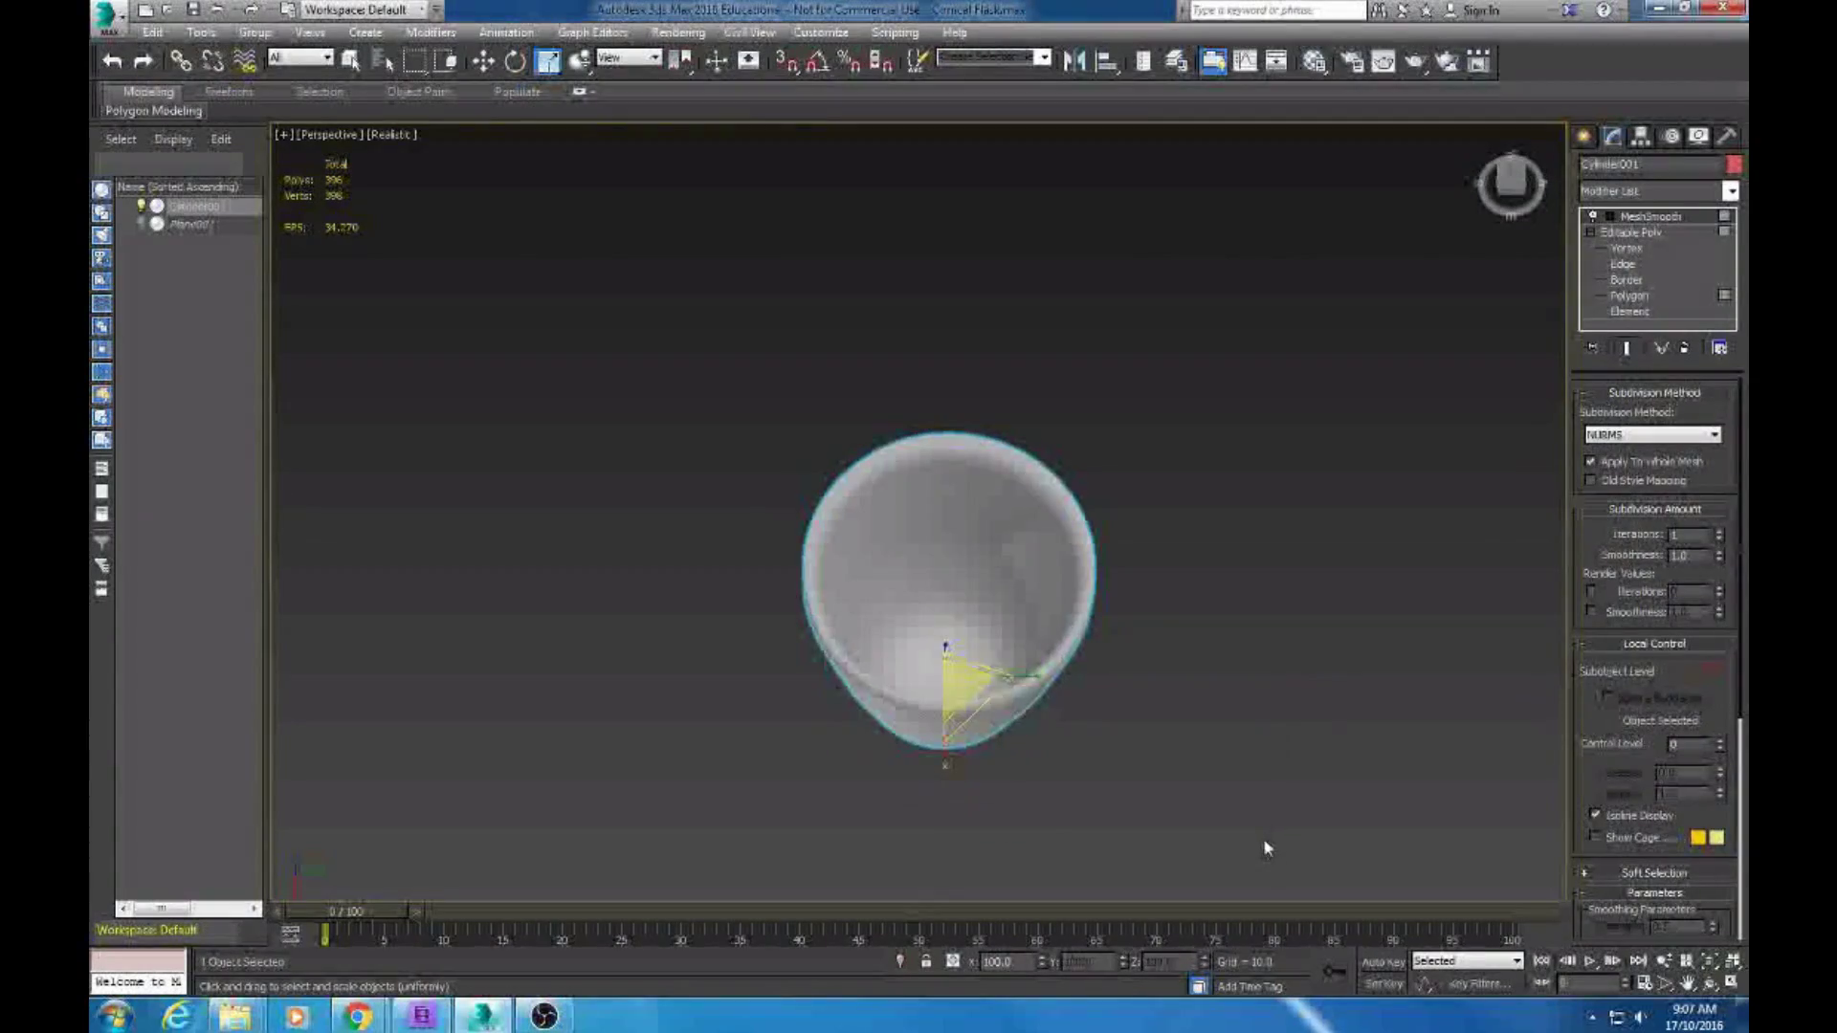
left_click(1684, 347)
Select the edge loop around the inner rim and apply a MeshSmooth modifier to the cup
left_click(1627, 414)
double_click(947, 445)
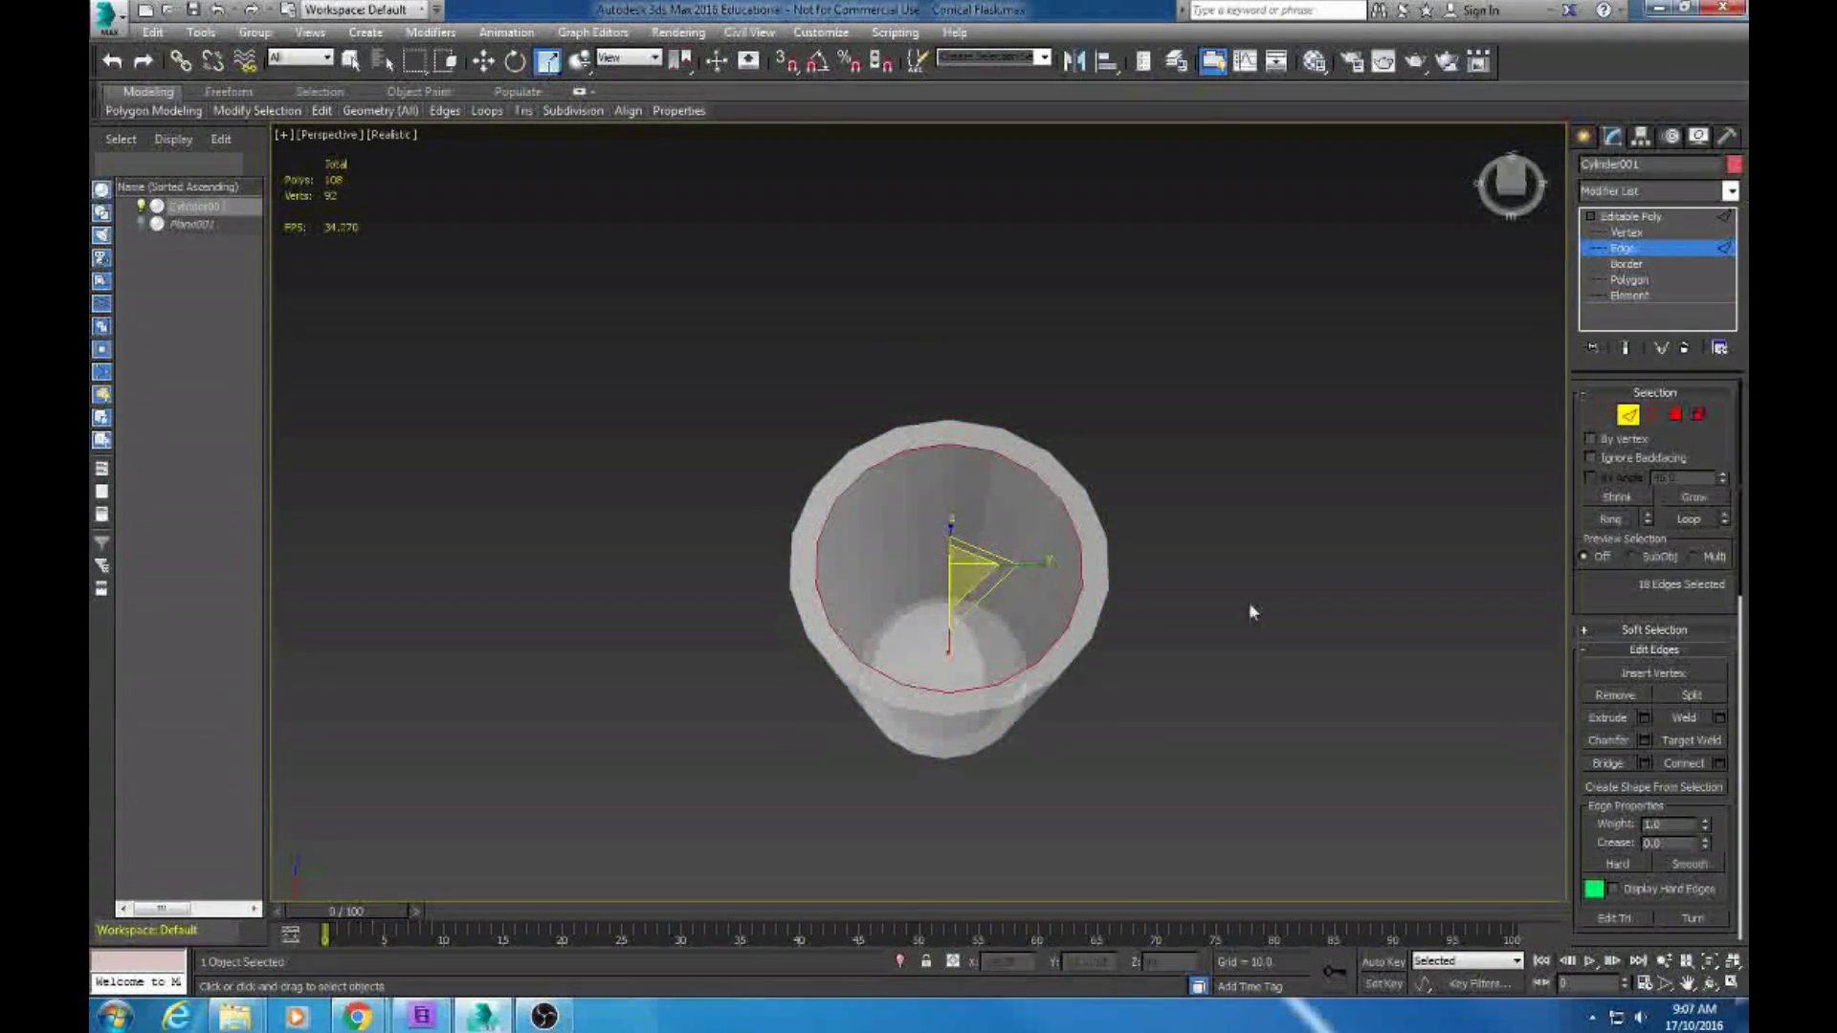
left_click(1667, 191)
left_click(1631, 402)
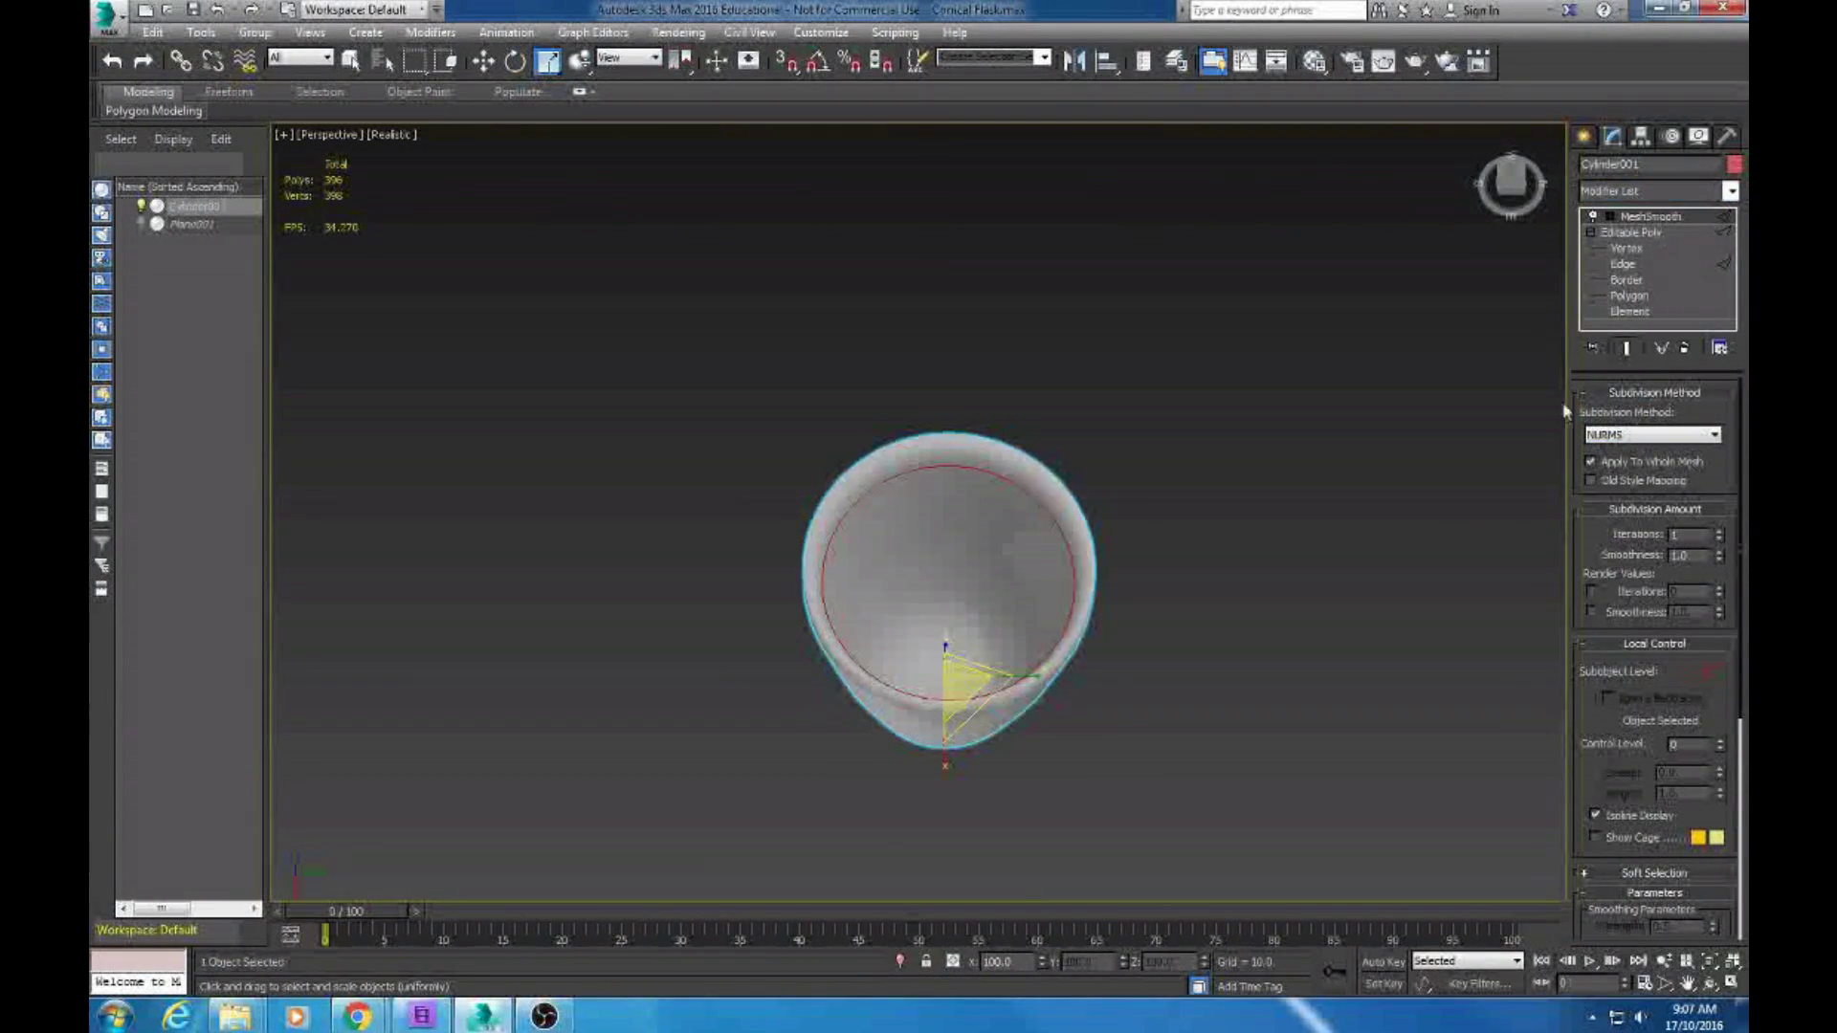
left_click(1623, 296)
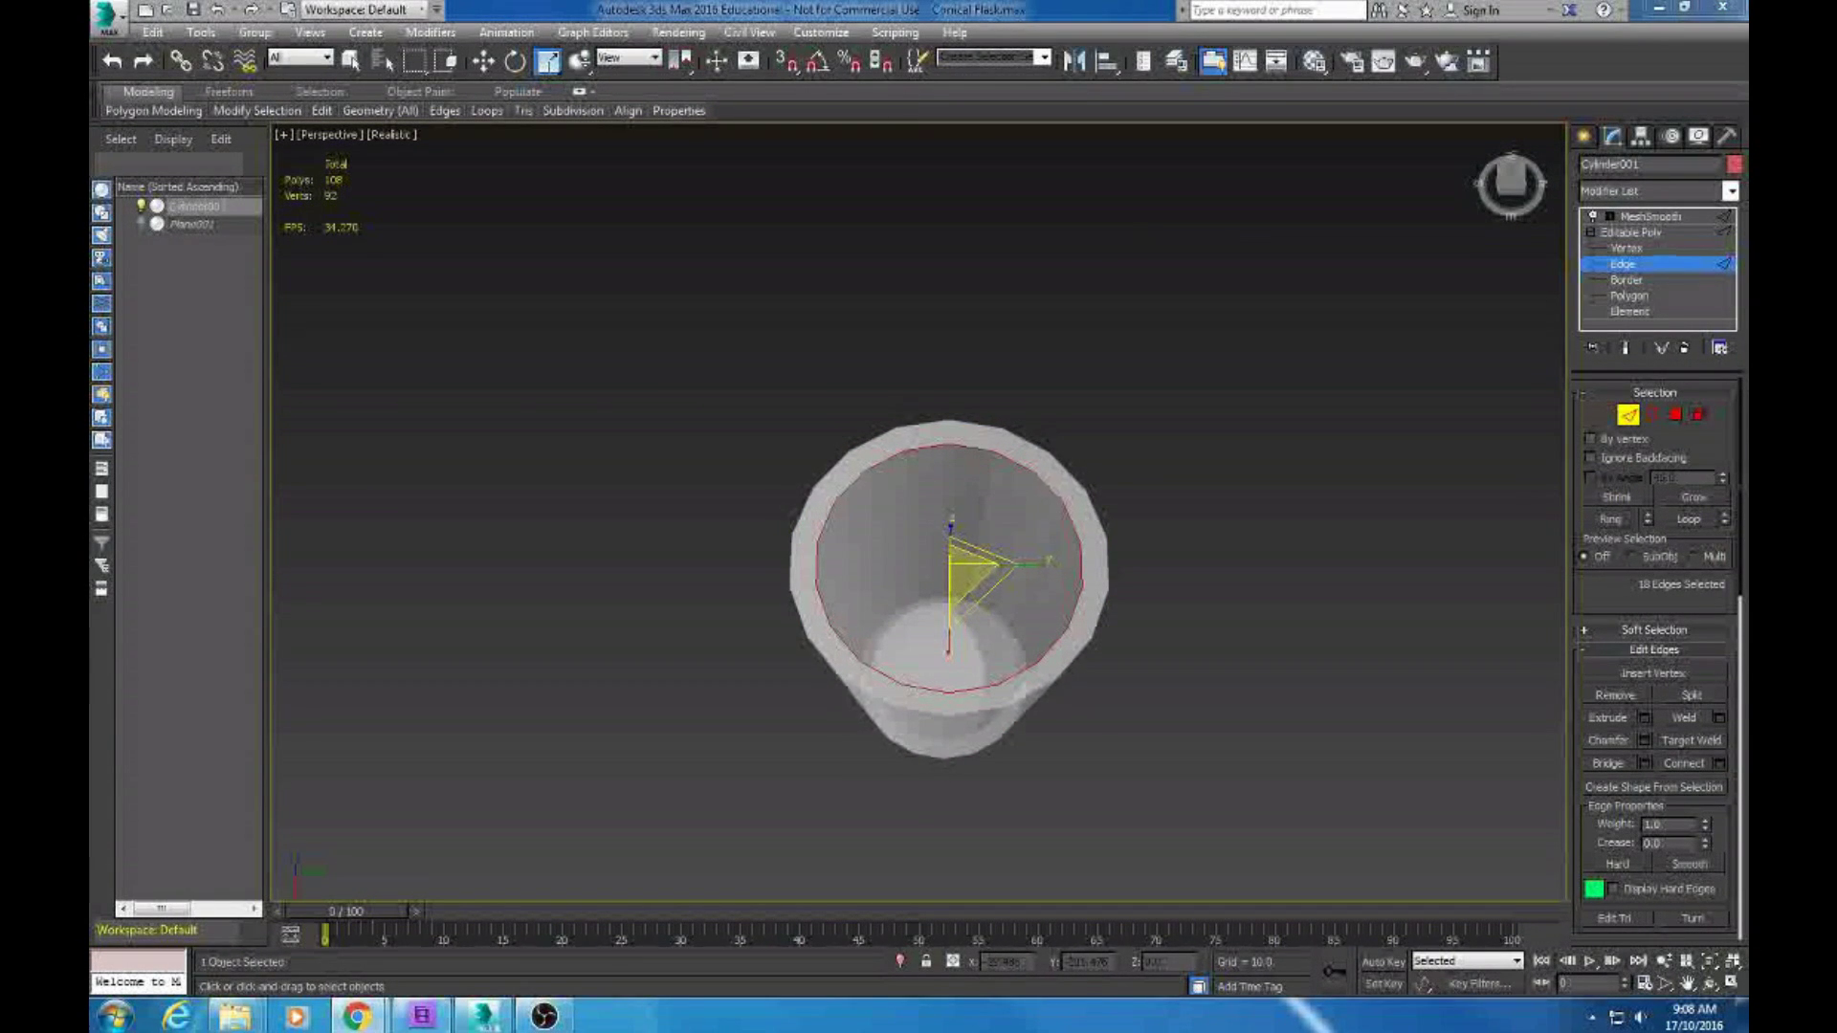
left_click(1644, 739)
middle_click_drag(1005, 545, 1087, 410, "alt")
right_click(933, 552)
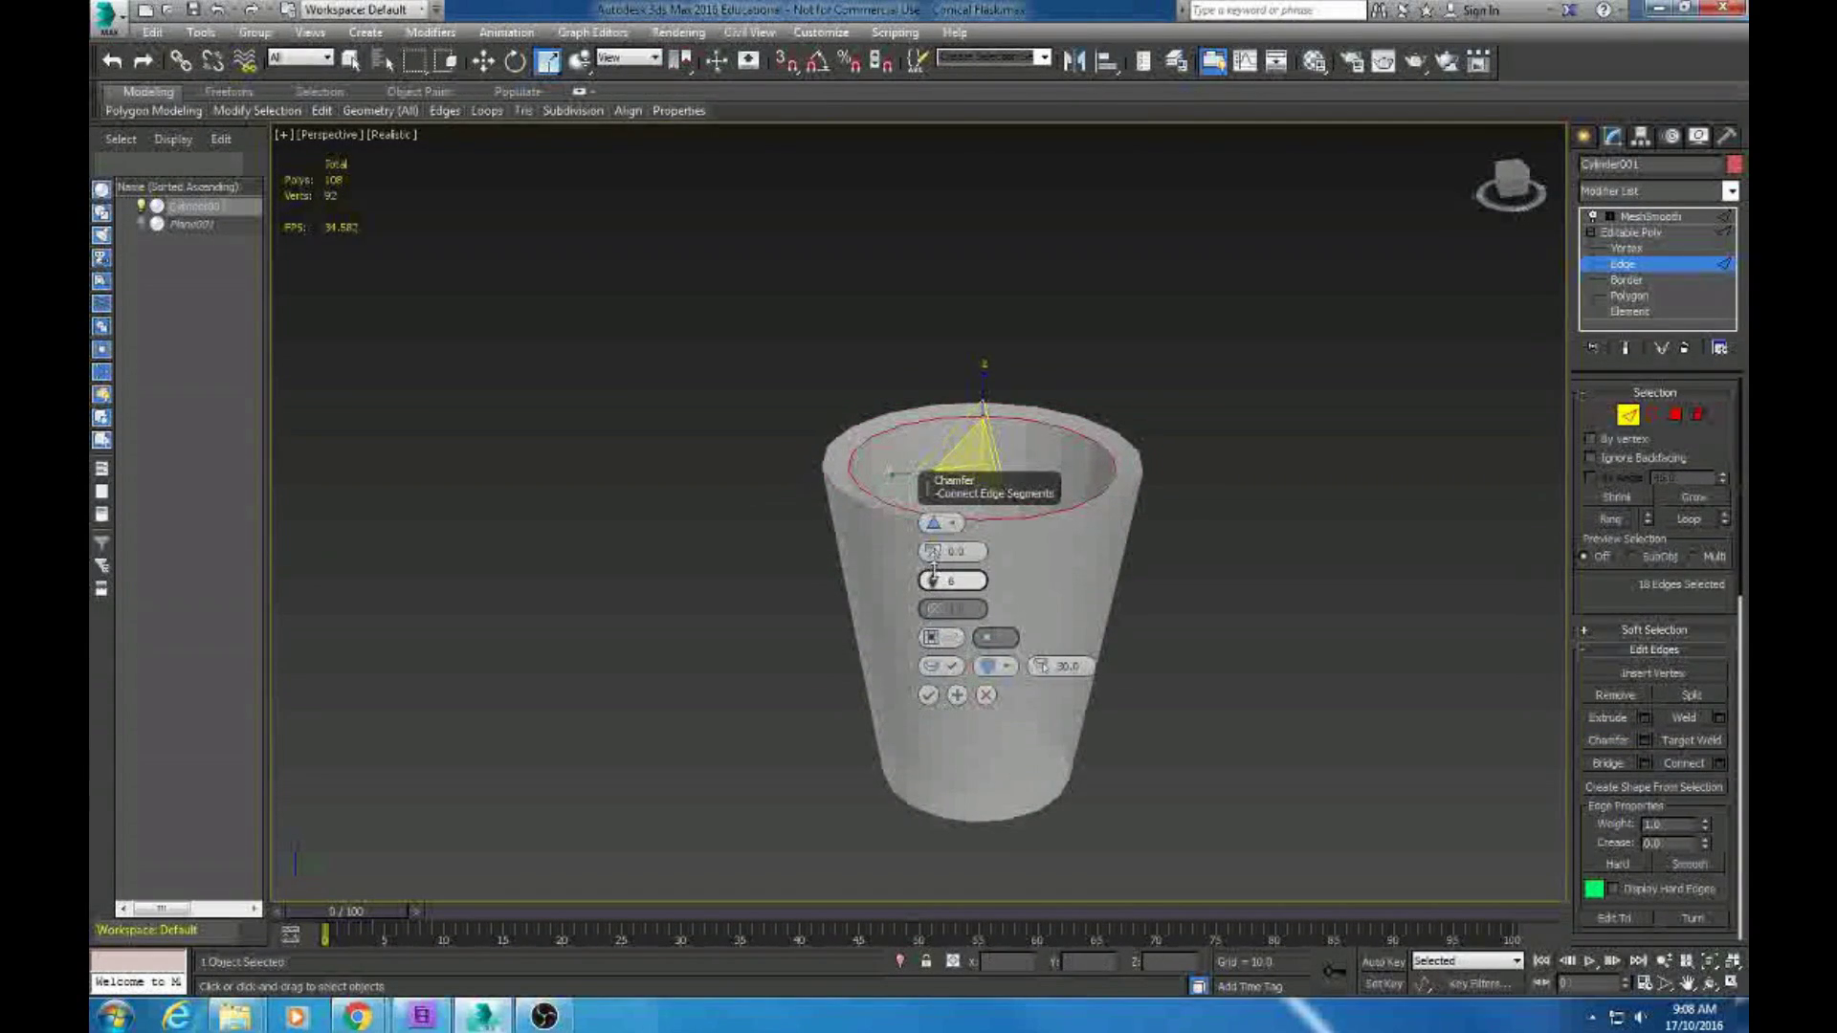
left_click(986, 695)
left_click(1599, 296)
left_click(1730, 191)
left_click(1412, 508)
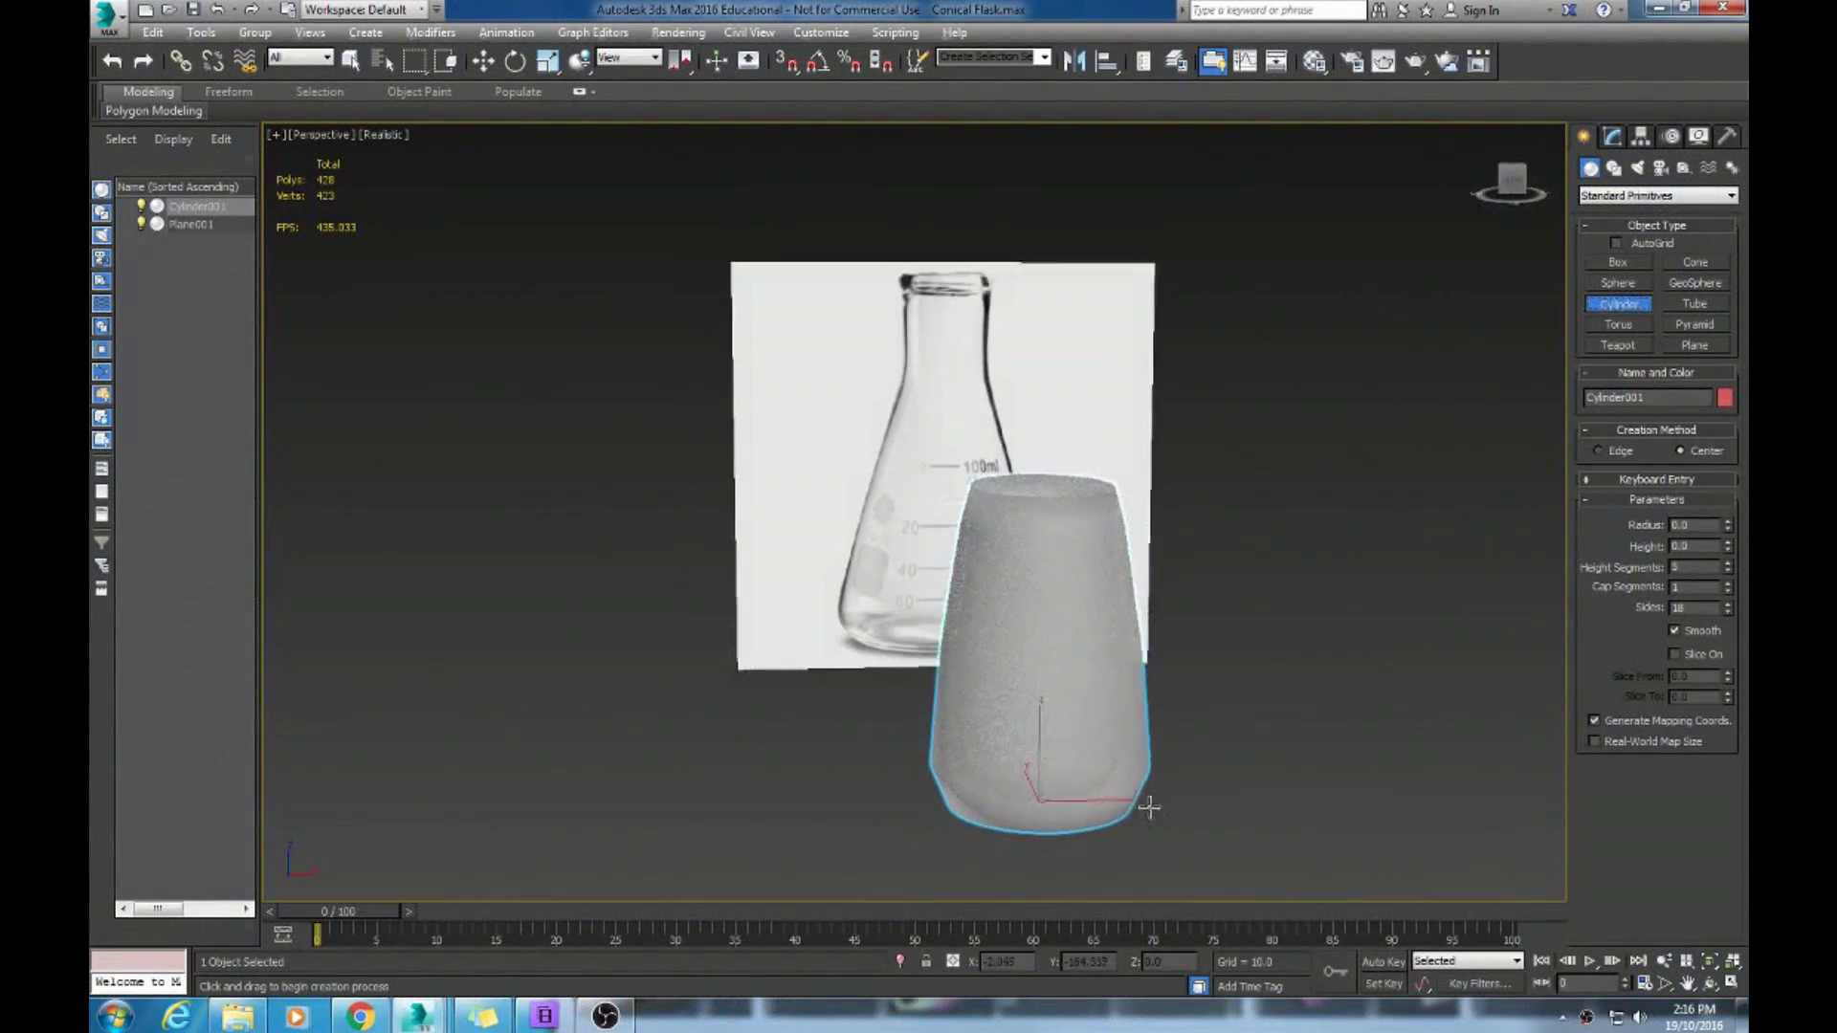
Create a second cylinder for the flask neck with a radius of about 12.25 and a height of about 37.71
left_click_drag(825, 815, 856, 815)
right_click(845, 678)
middle_click_drag(957, 436, 988, 476, "alt")
left_click_drag(988, 475, 1050, 483)
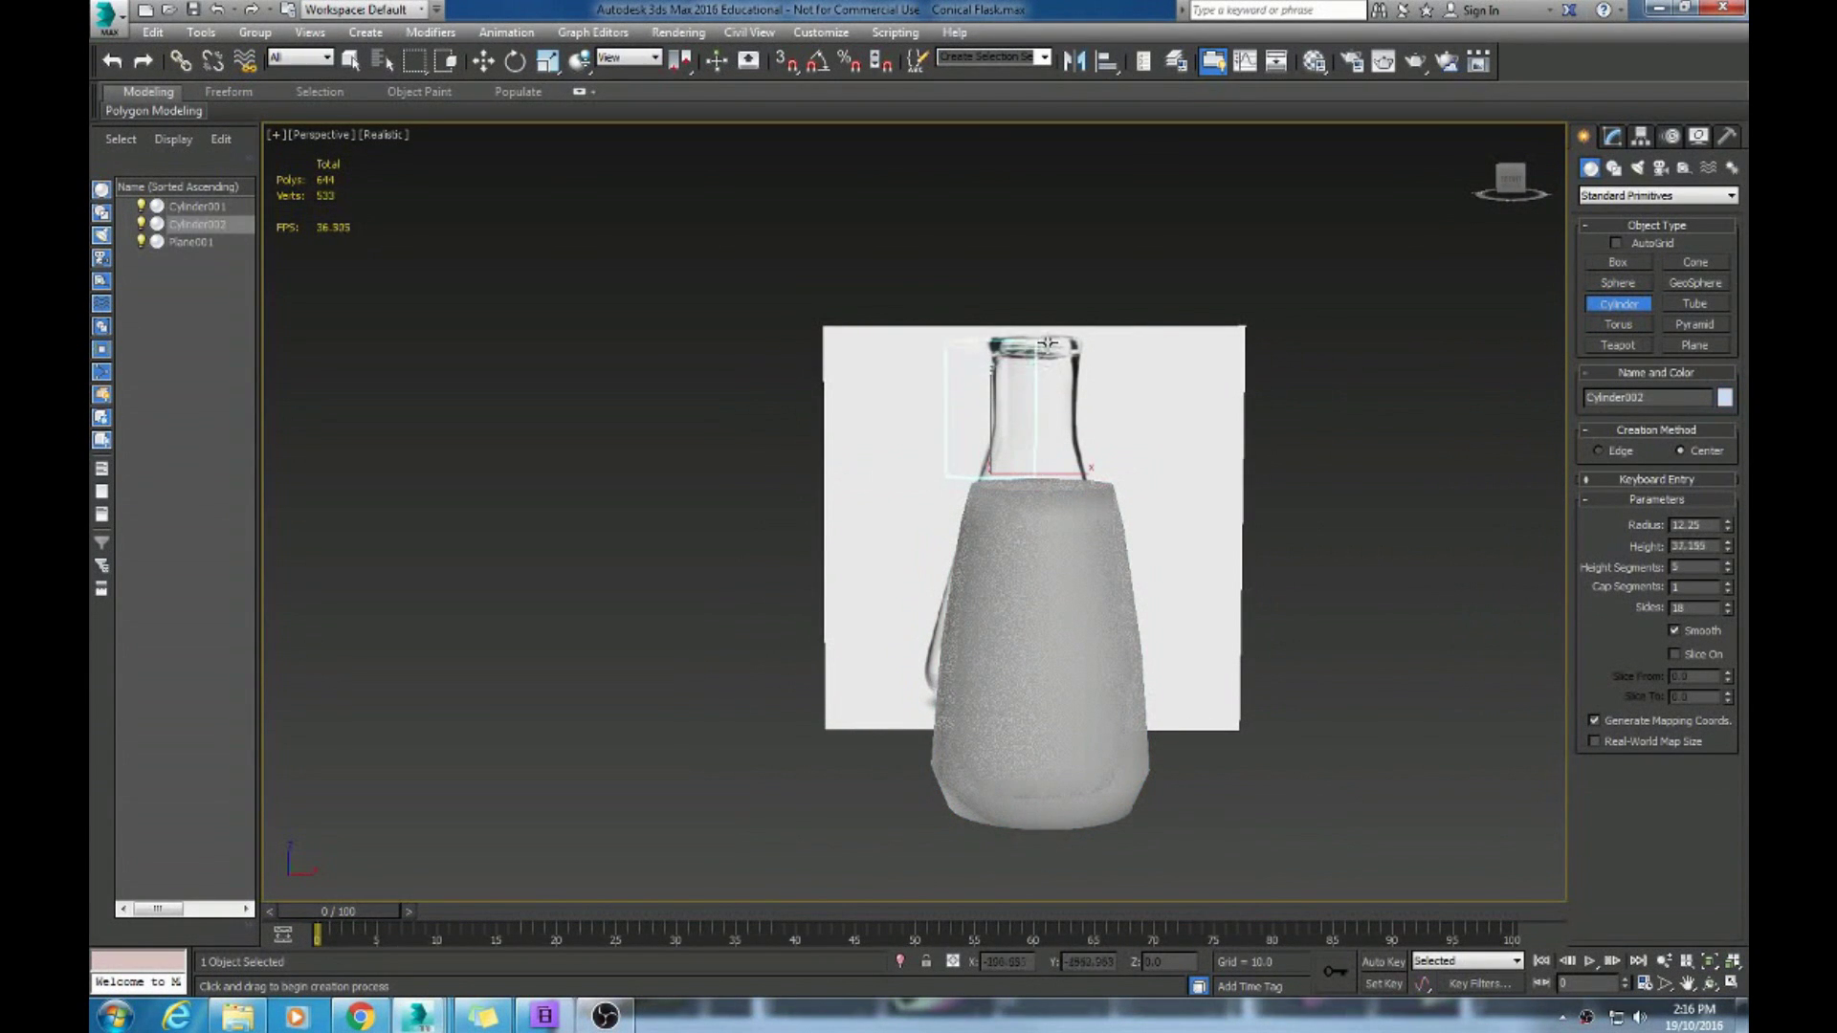
left_click(483, 60)
middle_click_drag(956, 479, 1311, 464, "alt")
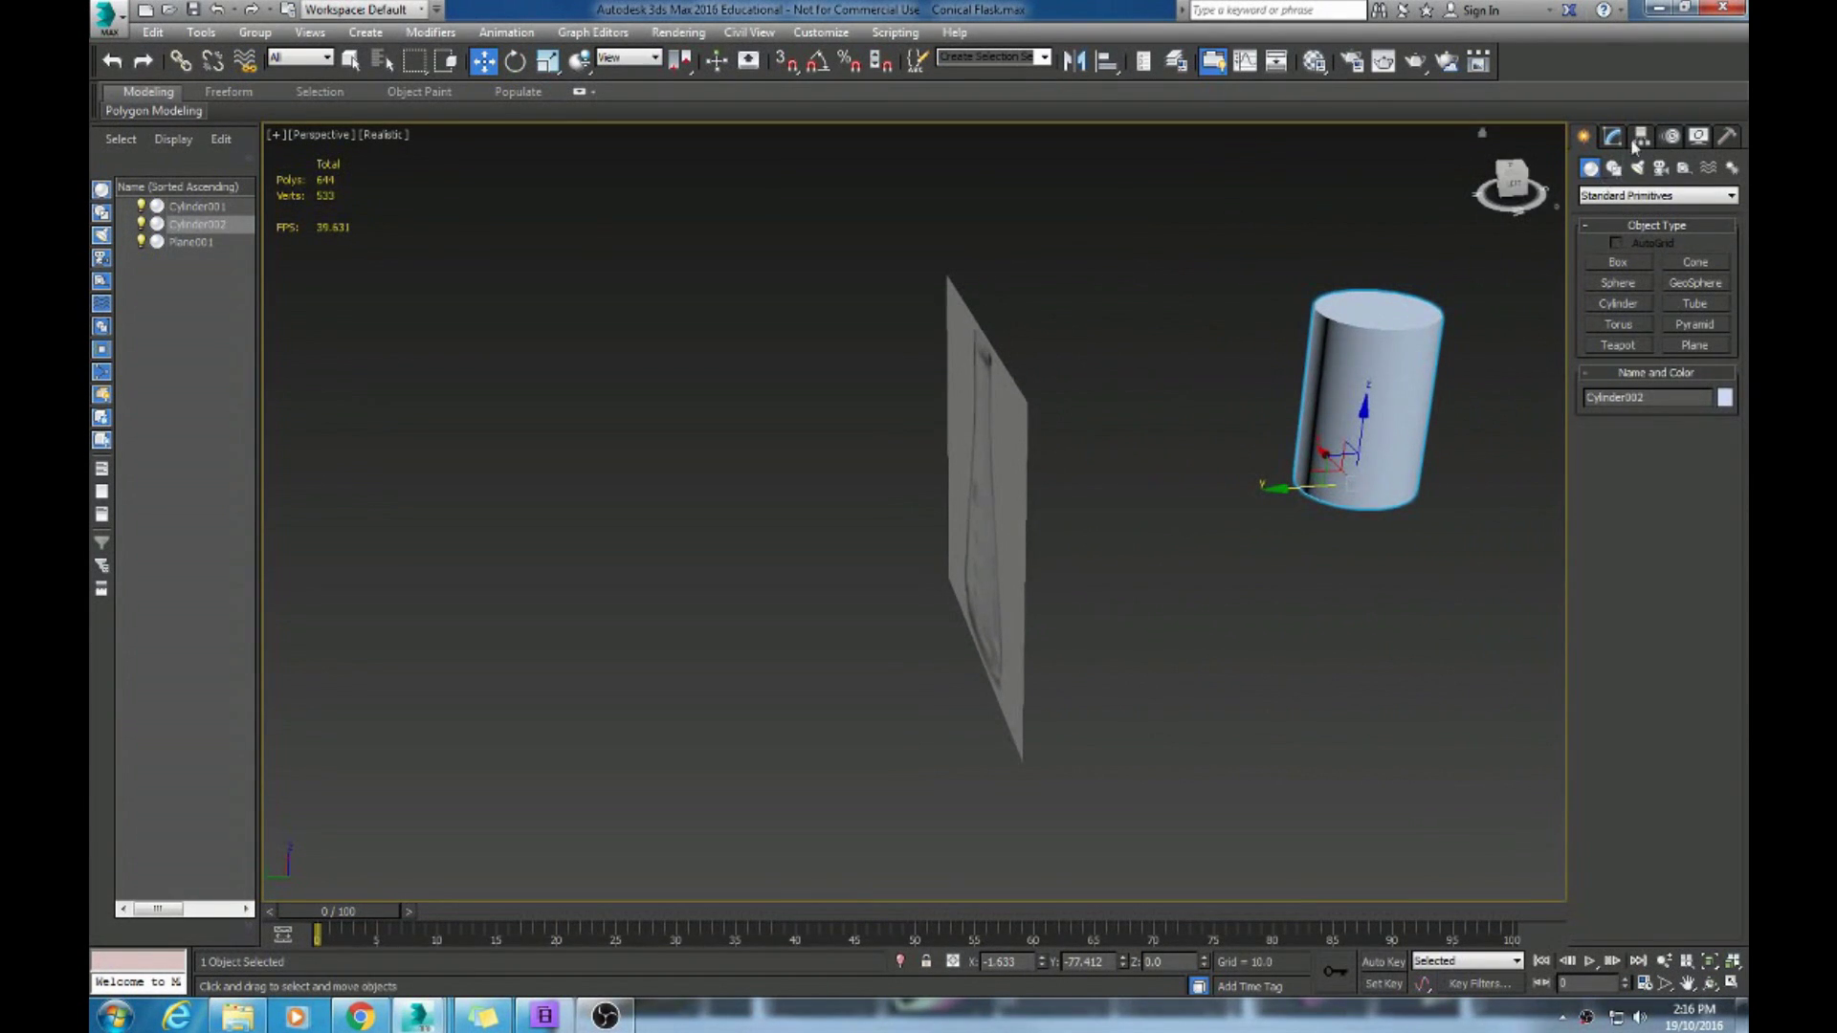
left_click(1612, 135)
middle_click_drag(1454, 456, 1163, 432, "alt")
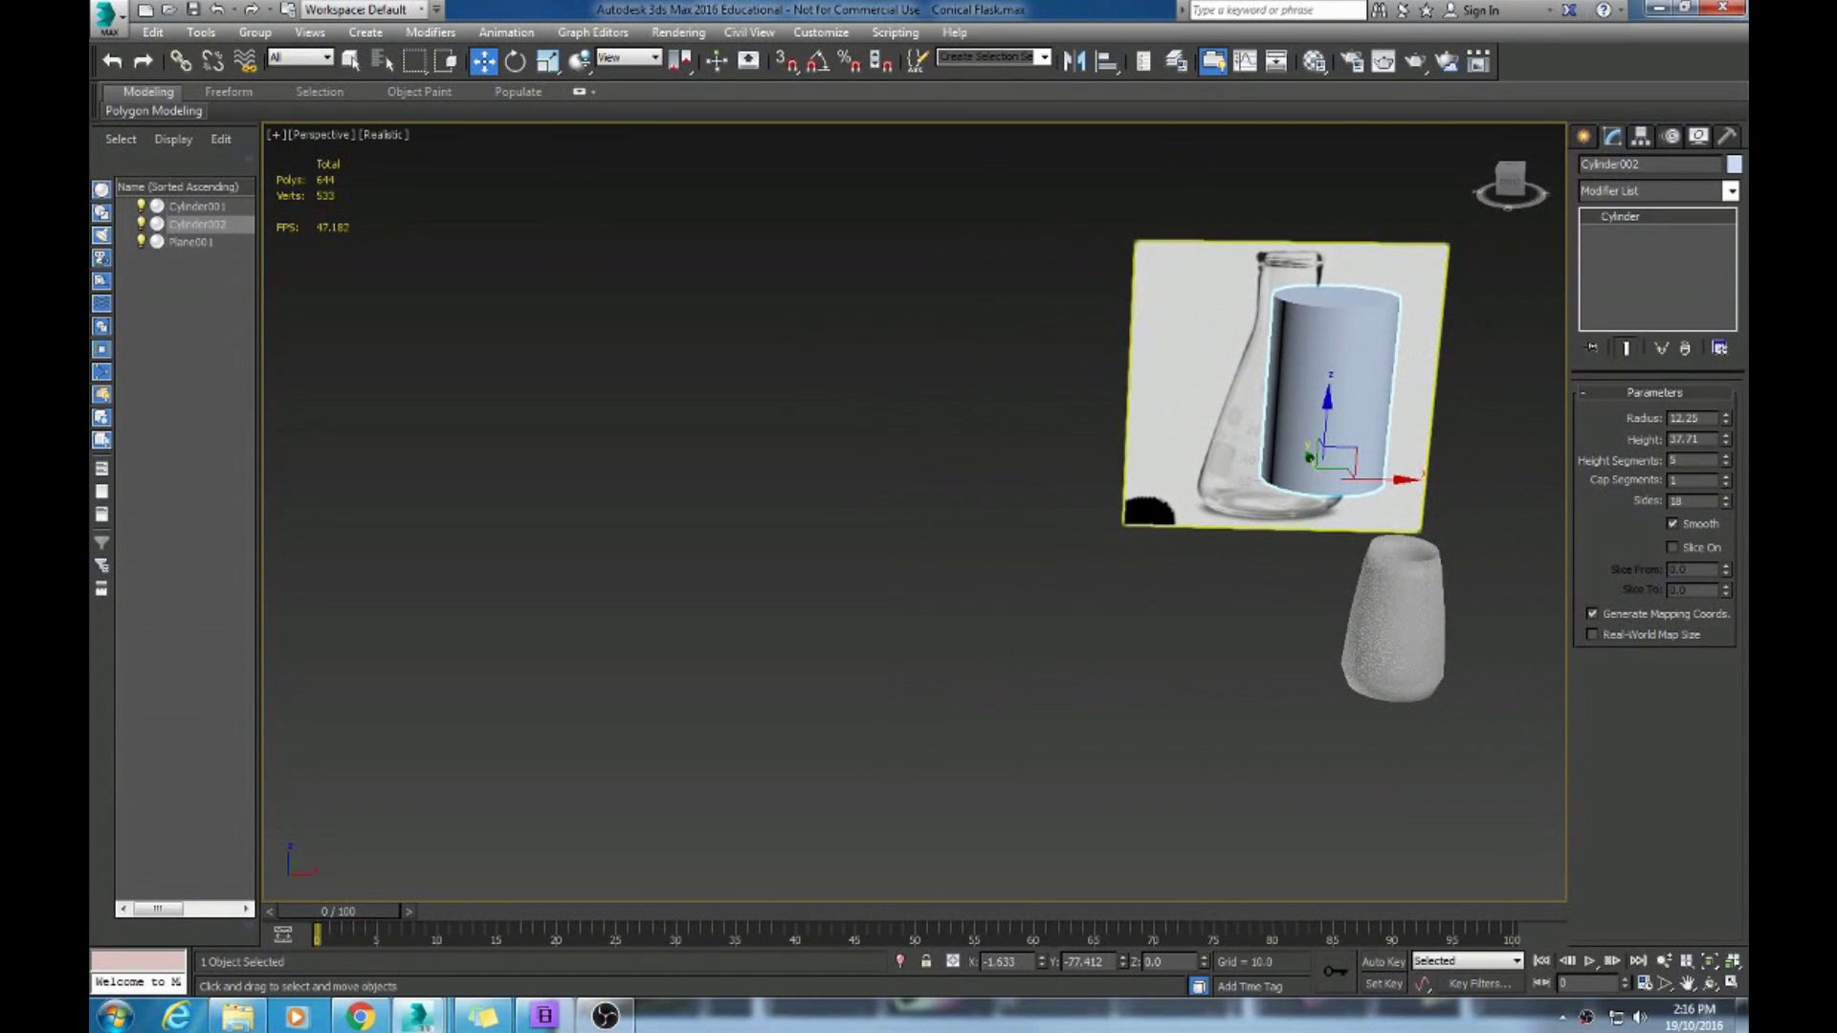
Enable See-Through in the neck cylinder's object properties
key("z")
scroll(1079, 548, "down", 5)
scroll(1088, 375, "up", 4)
right_click(1089, 371)
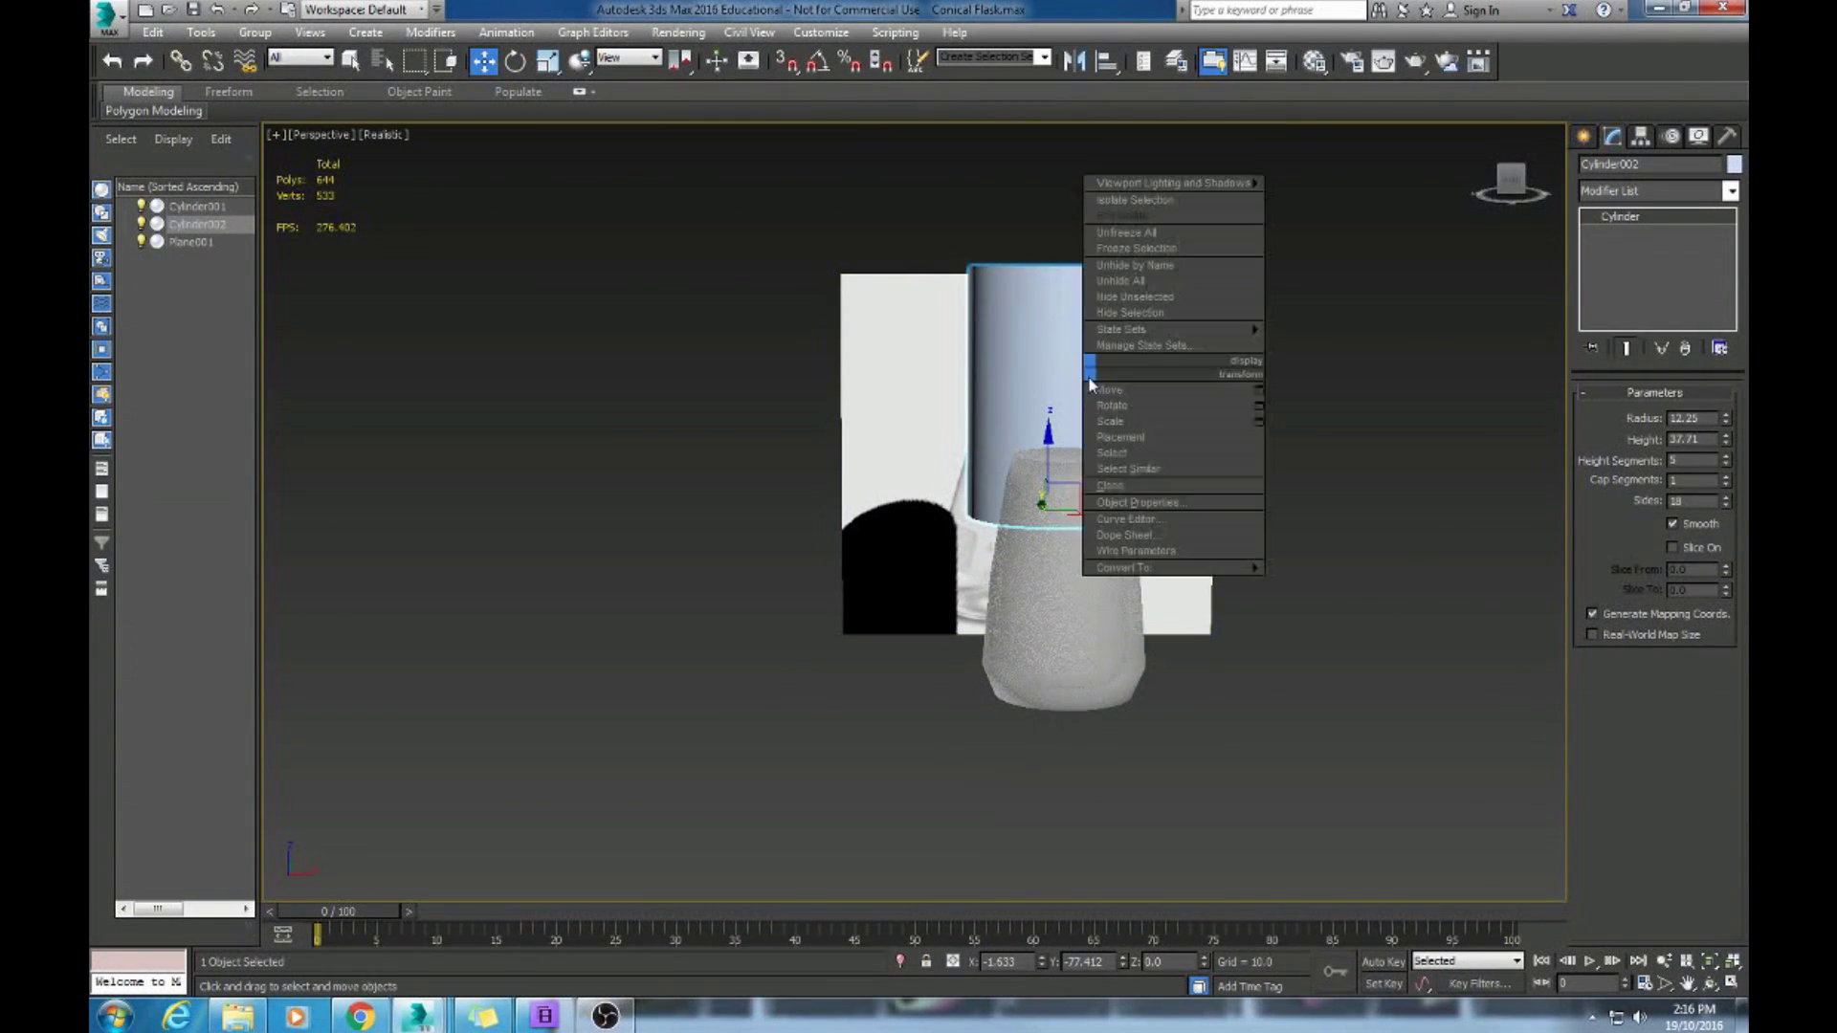
left_click(1186, 505)
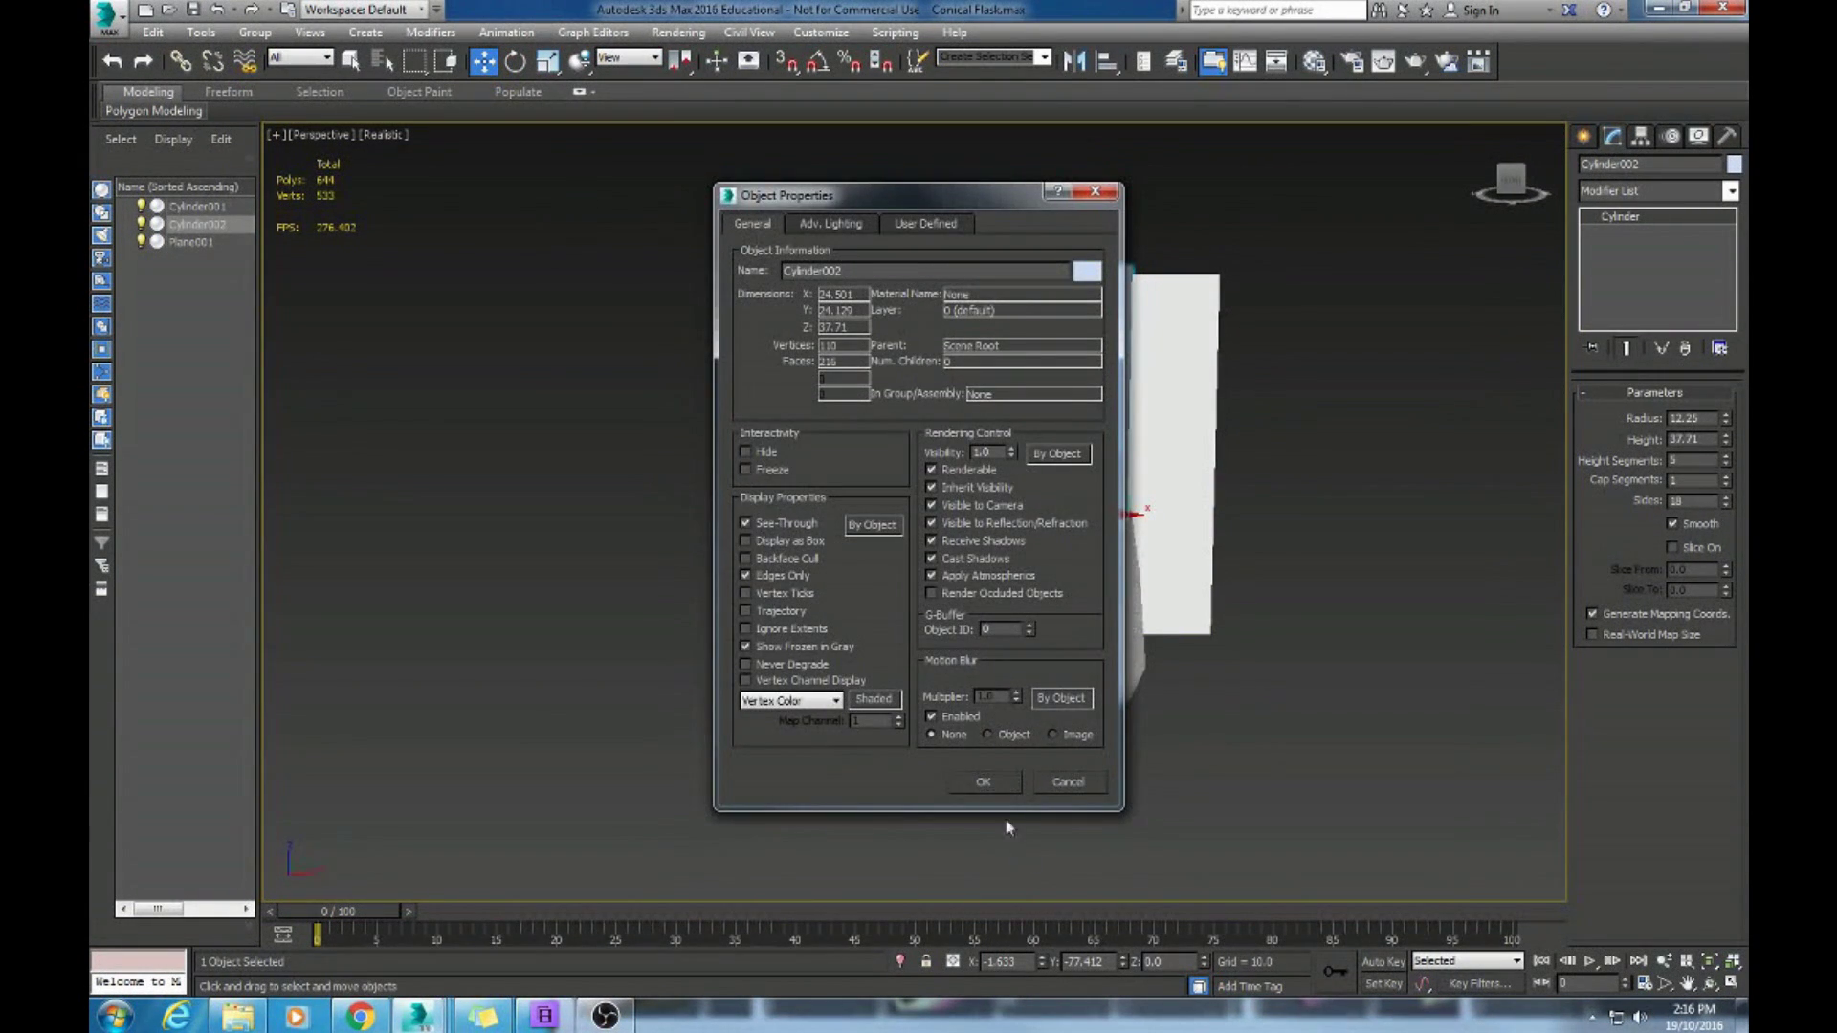
left_click(984, 782)
Scale the neck cylinder down horizontally in X and Y to make it narrower
key("r")
middle_click_drag(685, 169, 1124, 587, "alt")
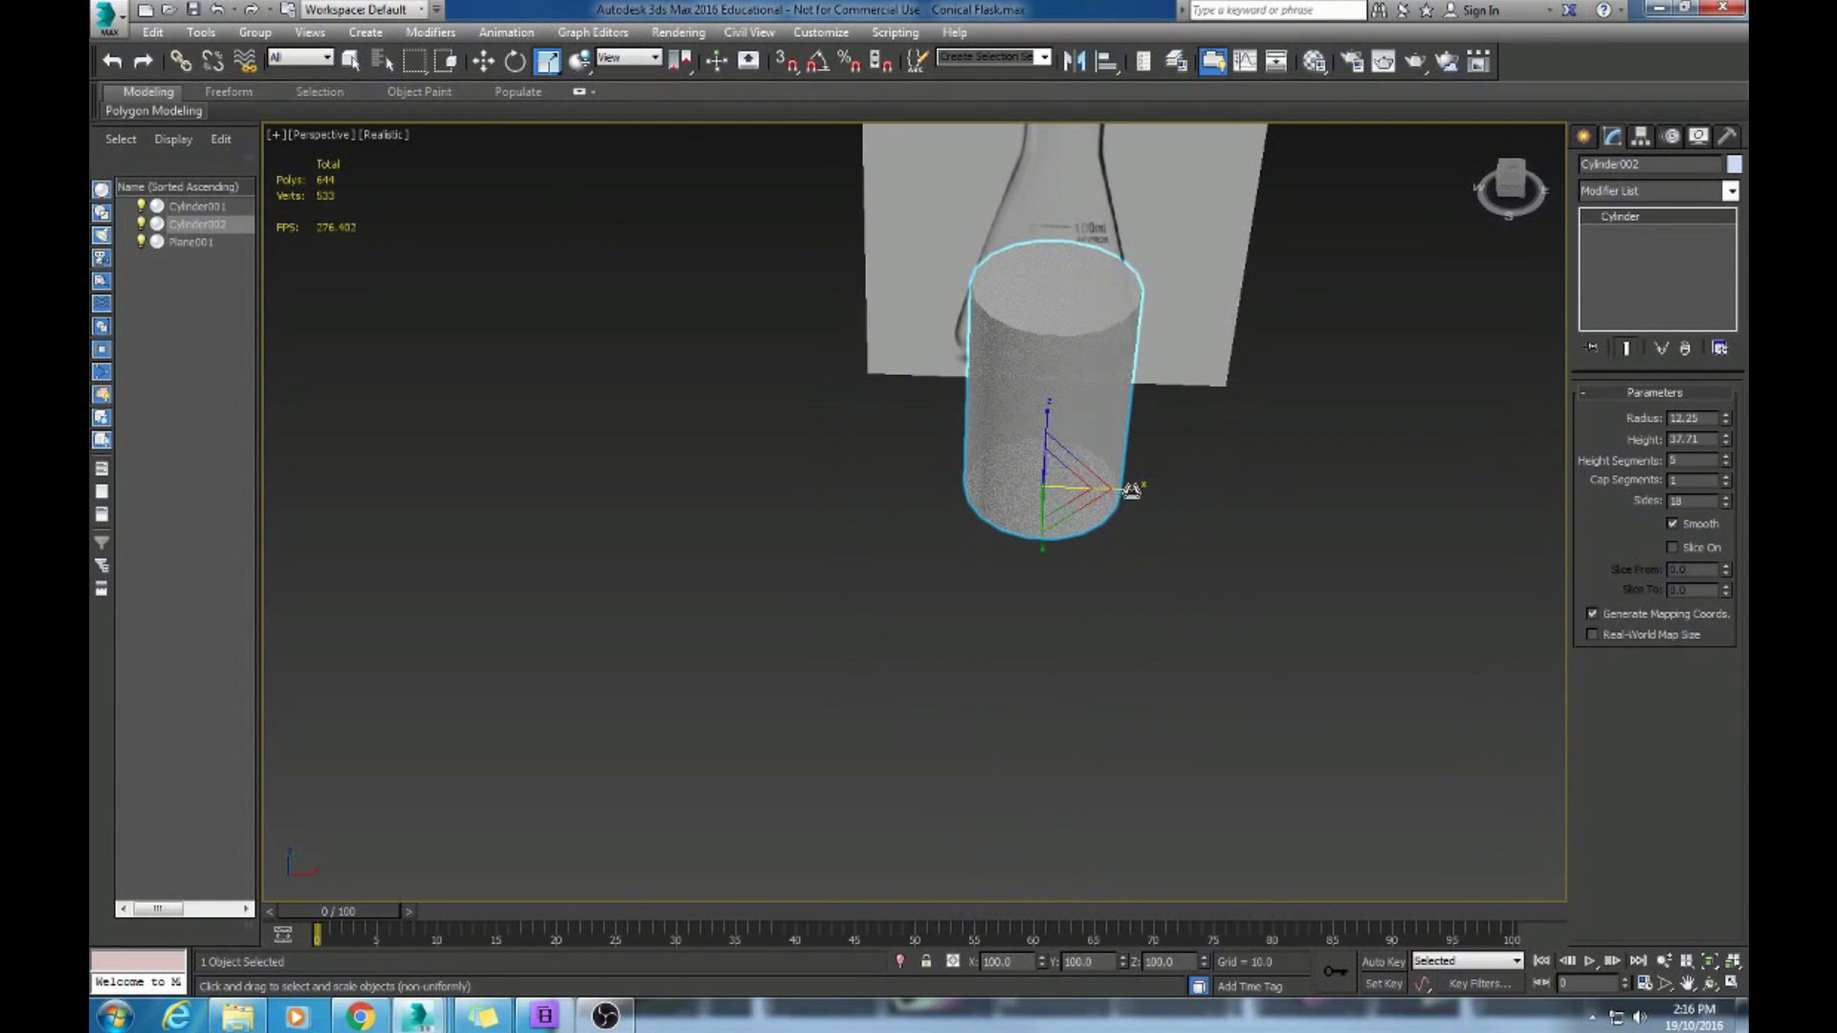
left_click_drag(1131, 489, 1045, 532)
middle_click_drag(1041, 507, 956, 459, "alt")
Move the neck cylinder along the Y axis away from the reference plane until it stands beside the flask body
left_click(483, 62)
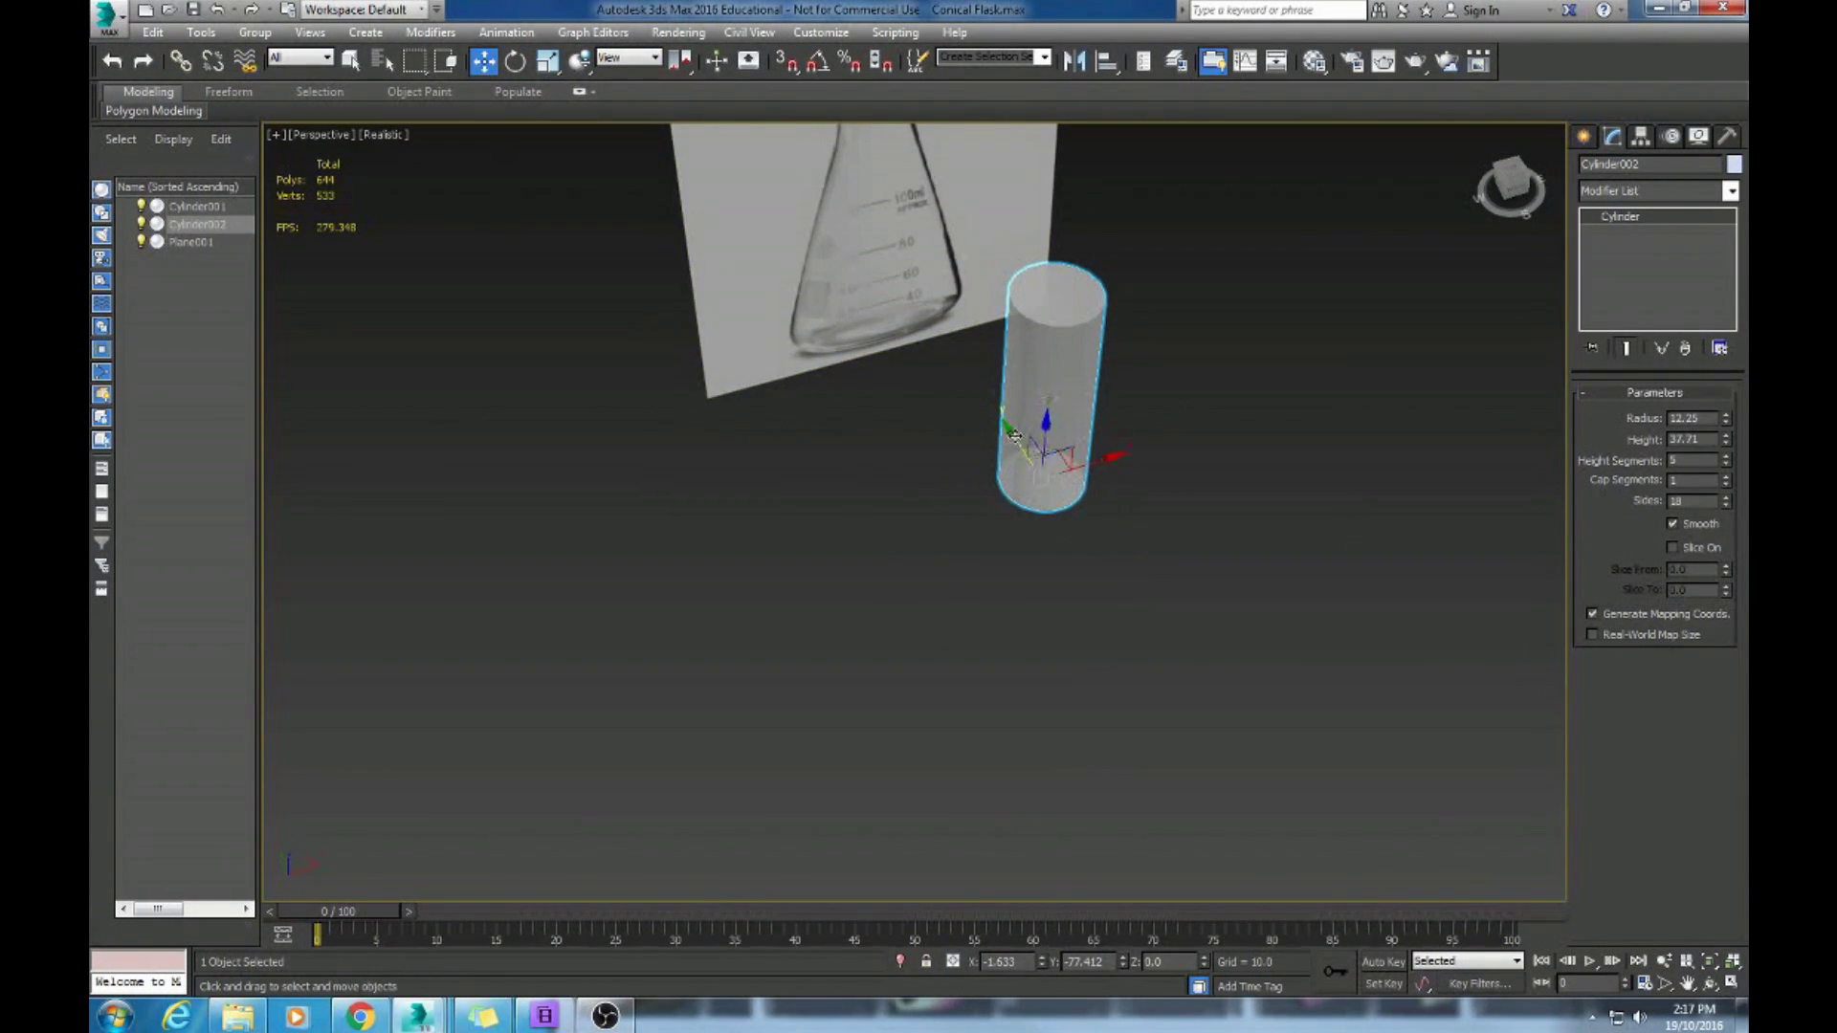
left_click_drag(1014, 436, 1162, 660)
scroll(1123, 525, "up", 3)
scroll(1123, 526, "down", 5)
middle_click_drag(1123, 526, 1126, 538)
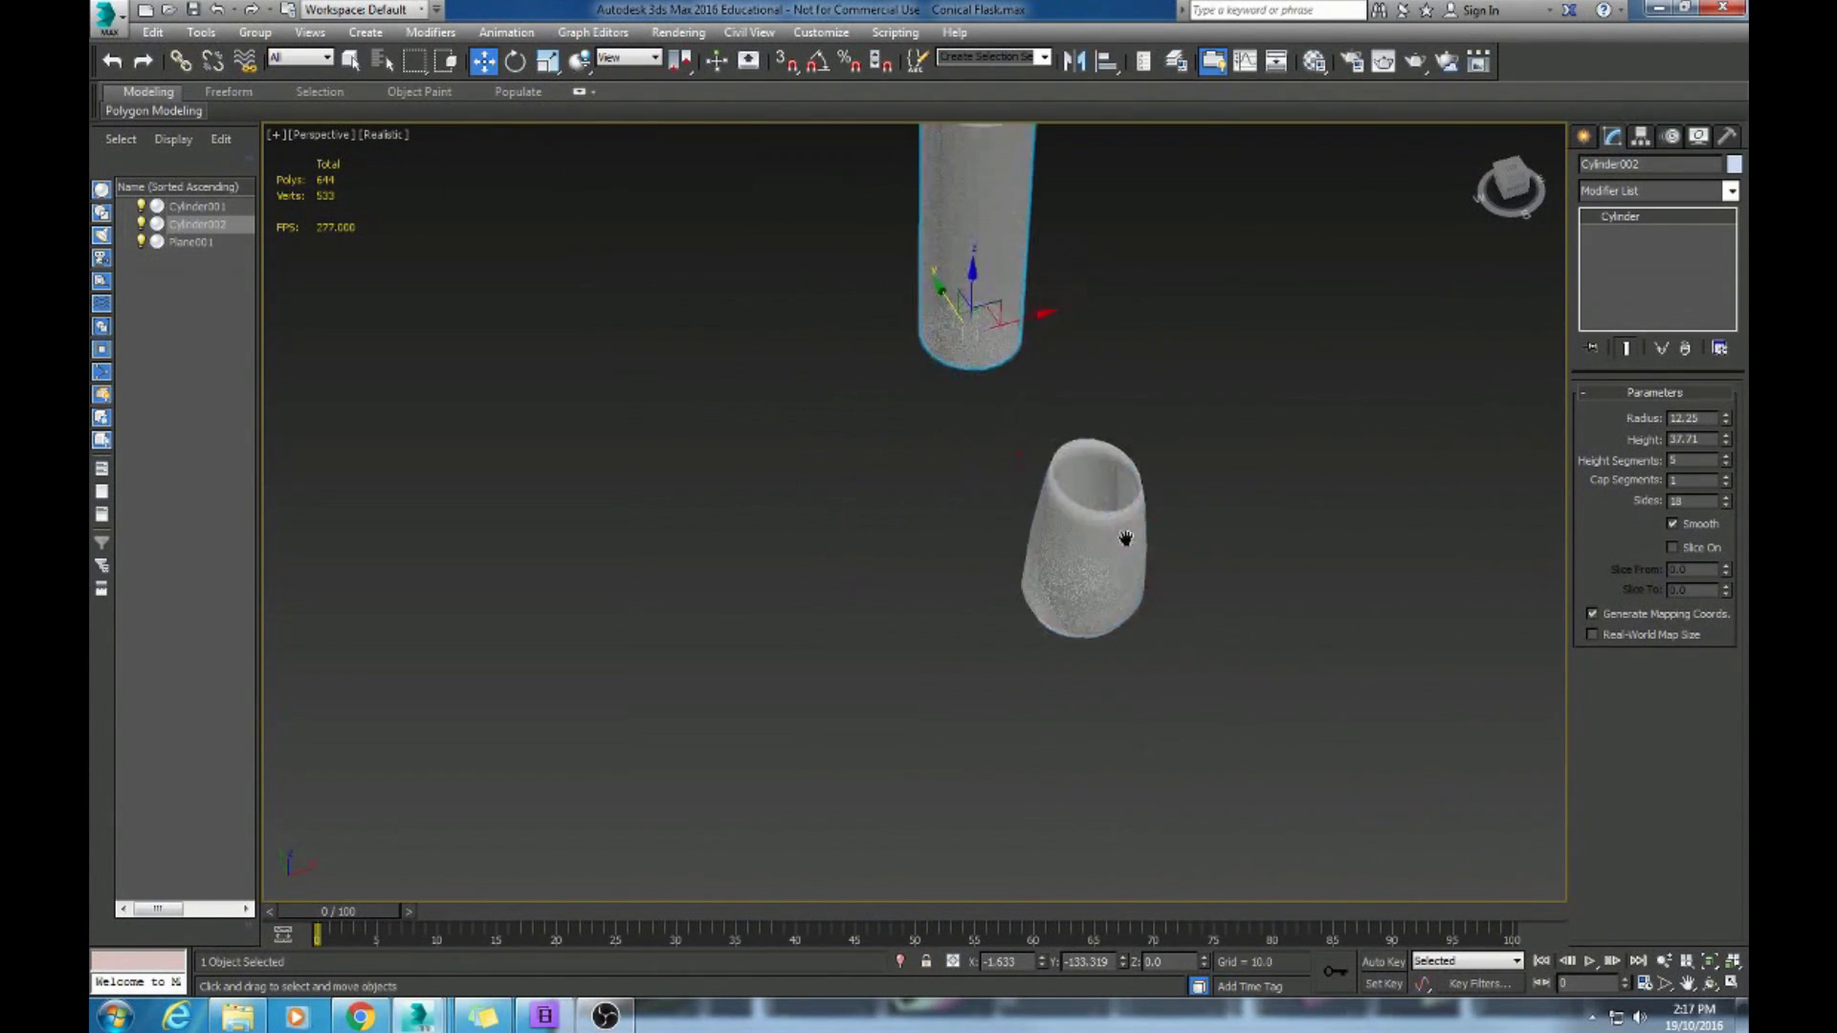
left_click_drag(968, 287, 1071, 436)
middle_click_drag(1072, 435, 1091, 346, "alt")
Hide the neck cylinder and select the flask body
right_click(1187, 430)
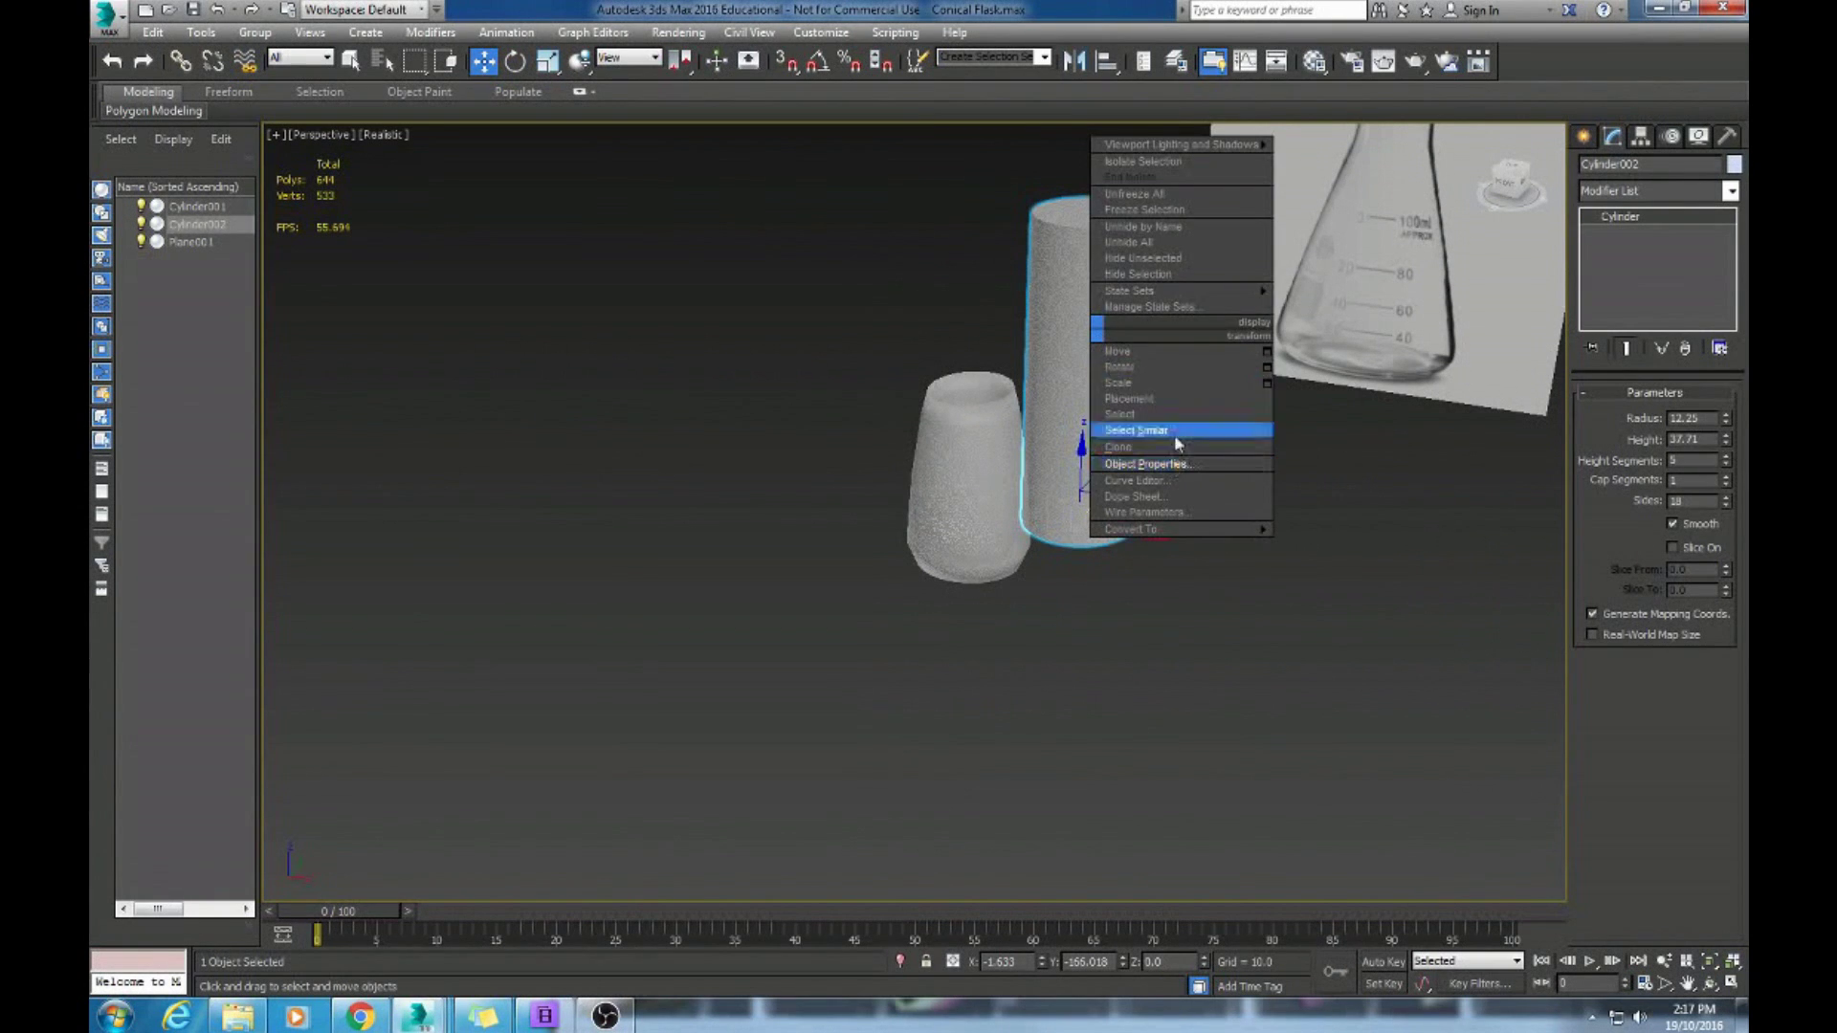
left_click(1176, 438)
left_click(964, 471)
scroll(966, 464, "down", 3)
middle_click_drag(969, 457, 1028, 402, "alt")
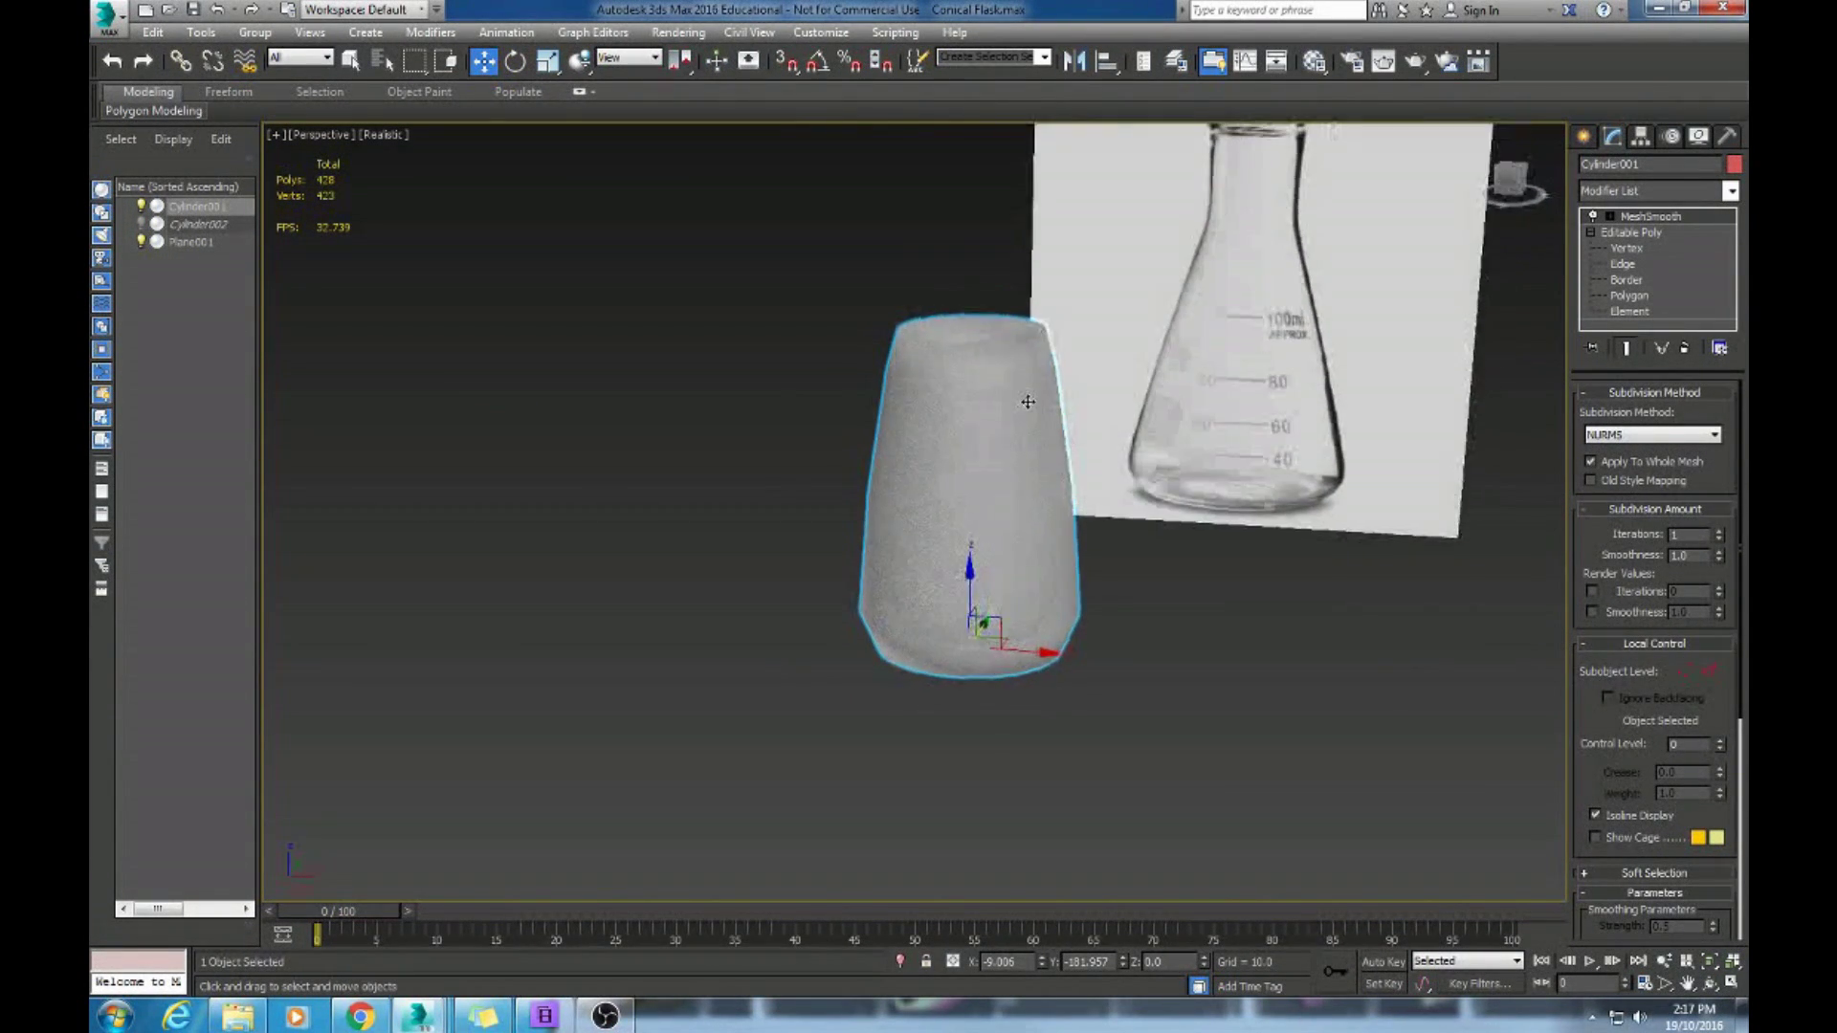
Scale the flask body along Z to about 238% to bring its height closer to the reference flask
key("r")
middle_click_drag(1193, 611, 965, 547, "alt")
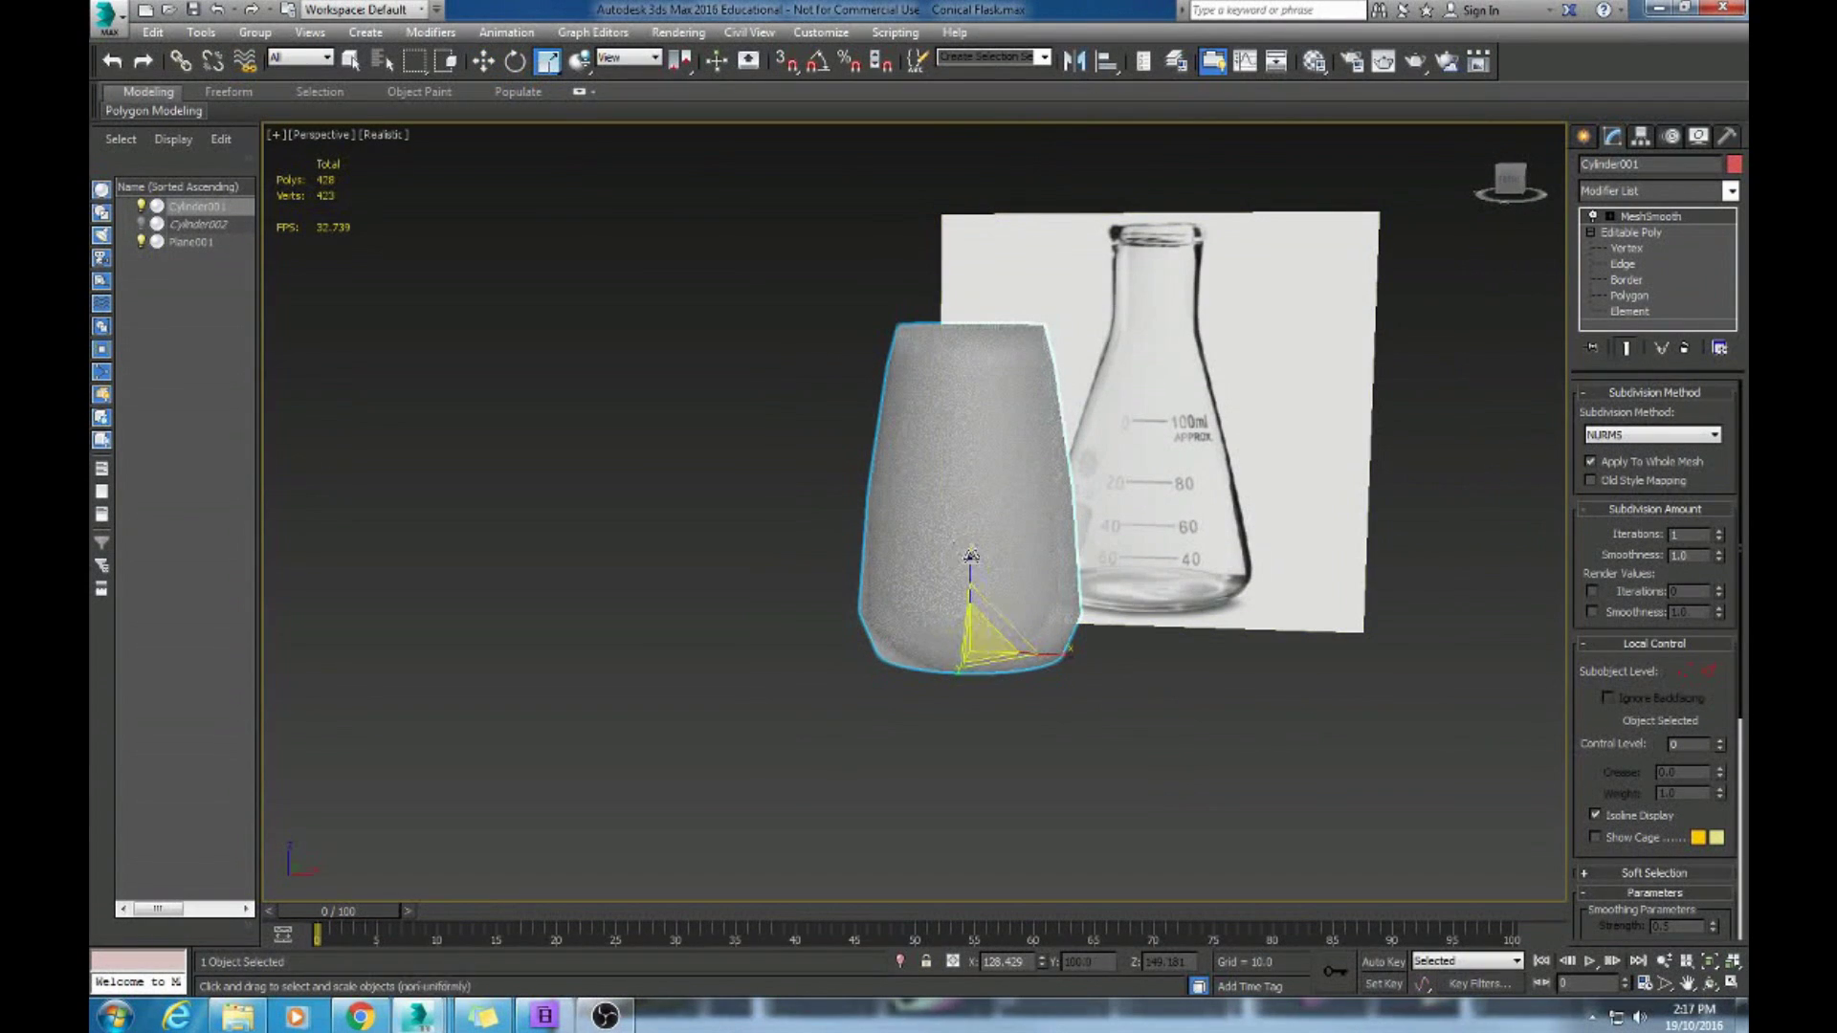
left_click_drag(965, 548, 968, 535)
middle_click_drag(968, 535, 971, 557, "alt")
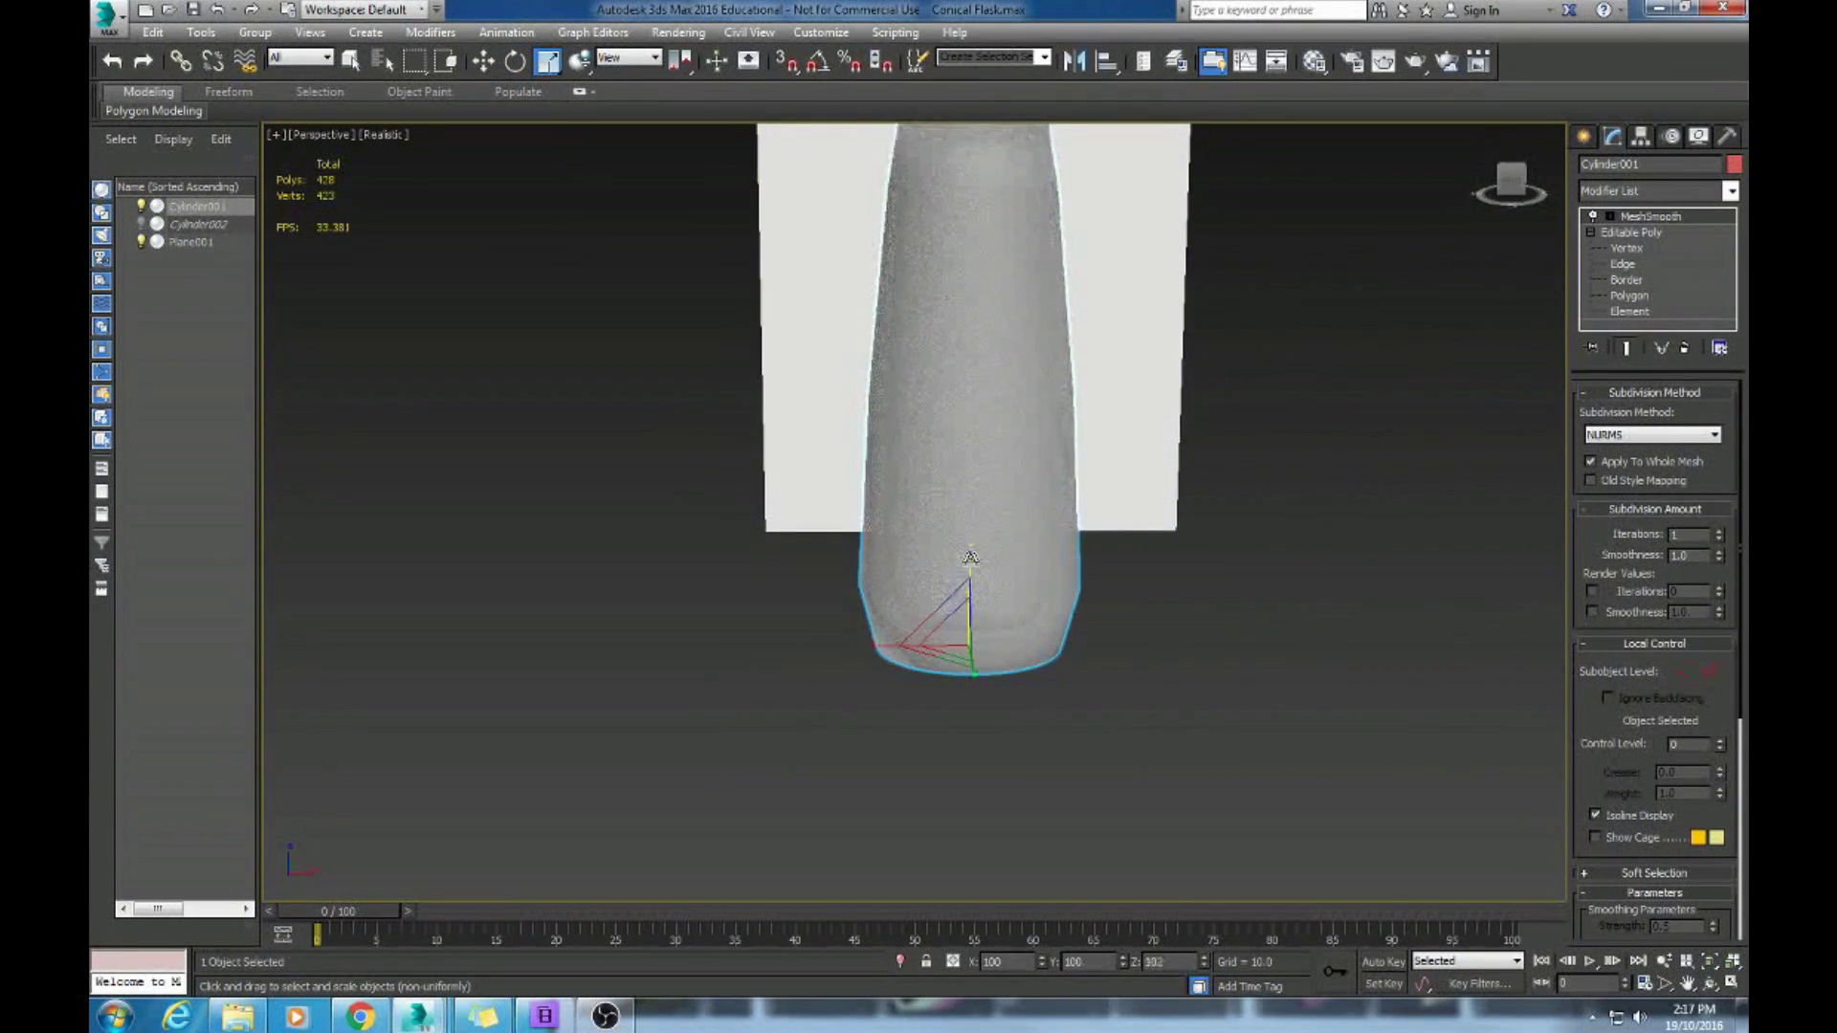
left_click_drag(970, 557, 995, 536)
middle_click_drag(995, 536, 1081, 549)
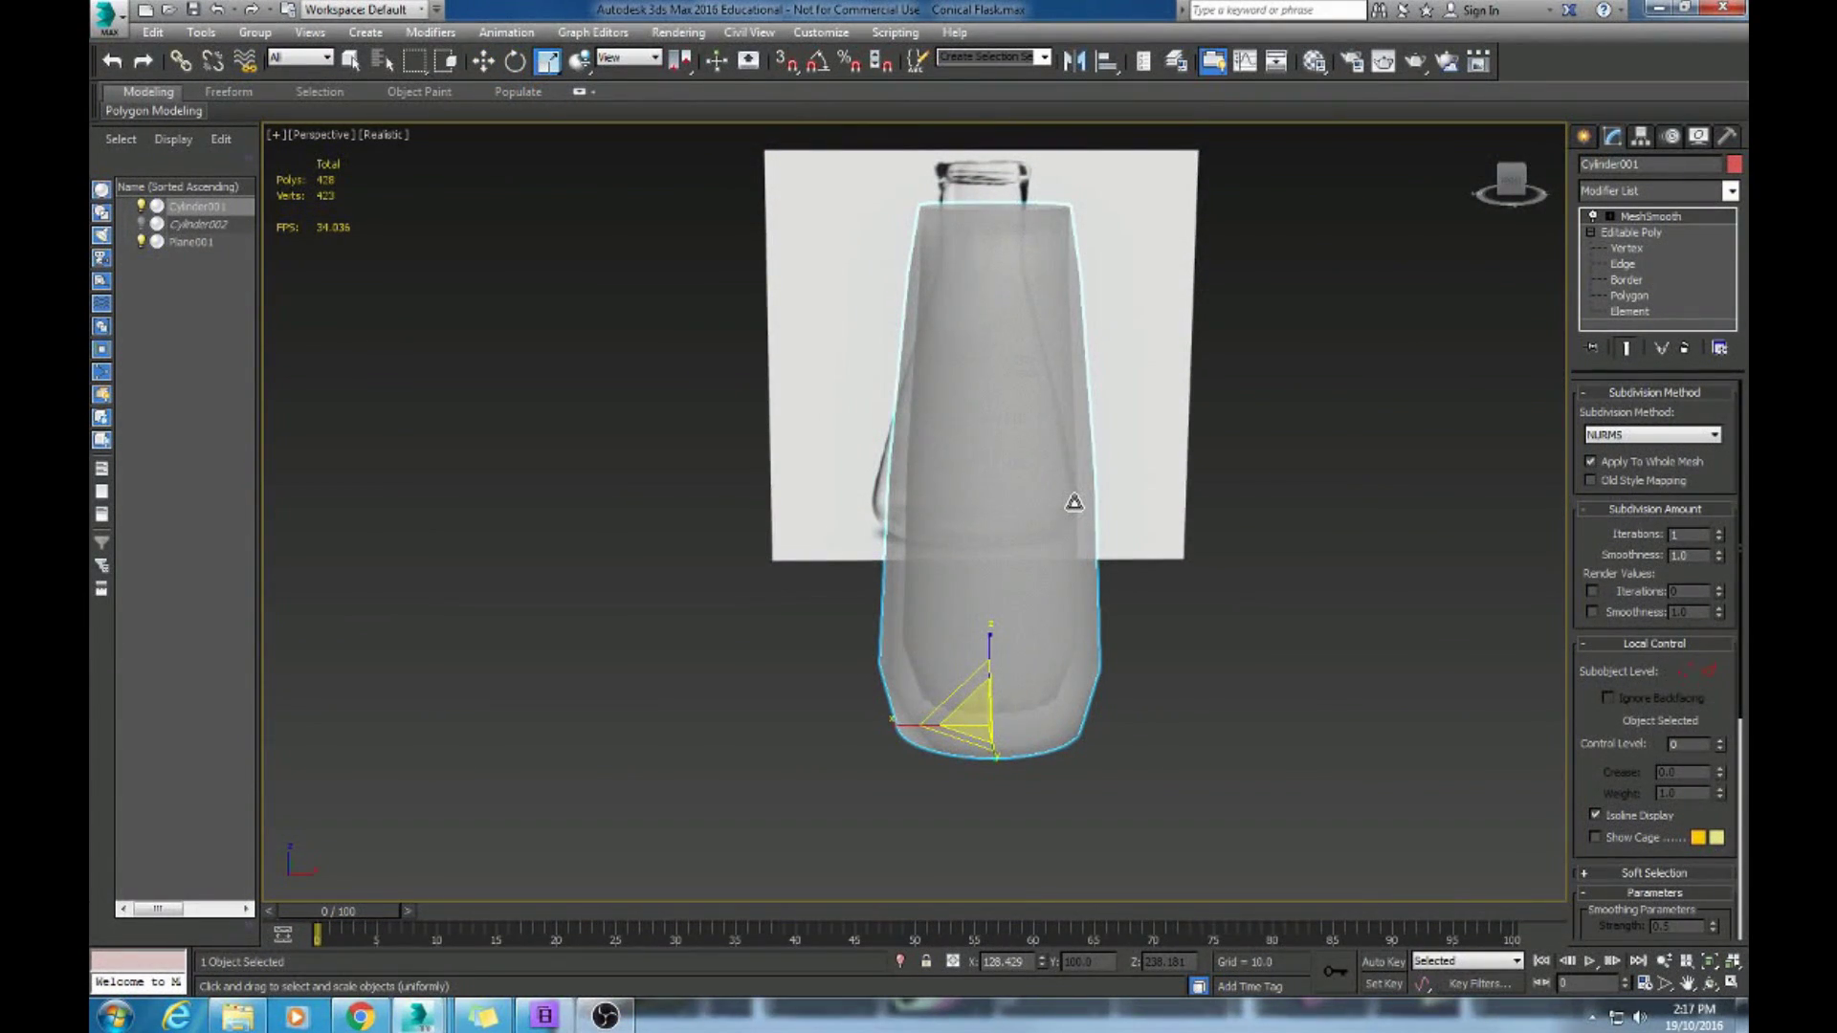
middle_click_drag(1074, 502, 1076, 511, "alt")
scroll(1148, 496, "down", 5)
scroll(1067, 479, "up", 6)
scroll(1066, 478, "down", 5)
scroll(1067, 478, "up", 4)
middle_click_drag(1067, 483, 1009, 477, "alt")
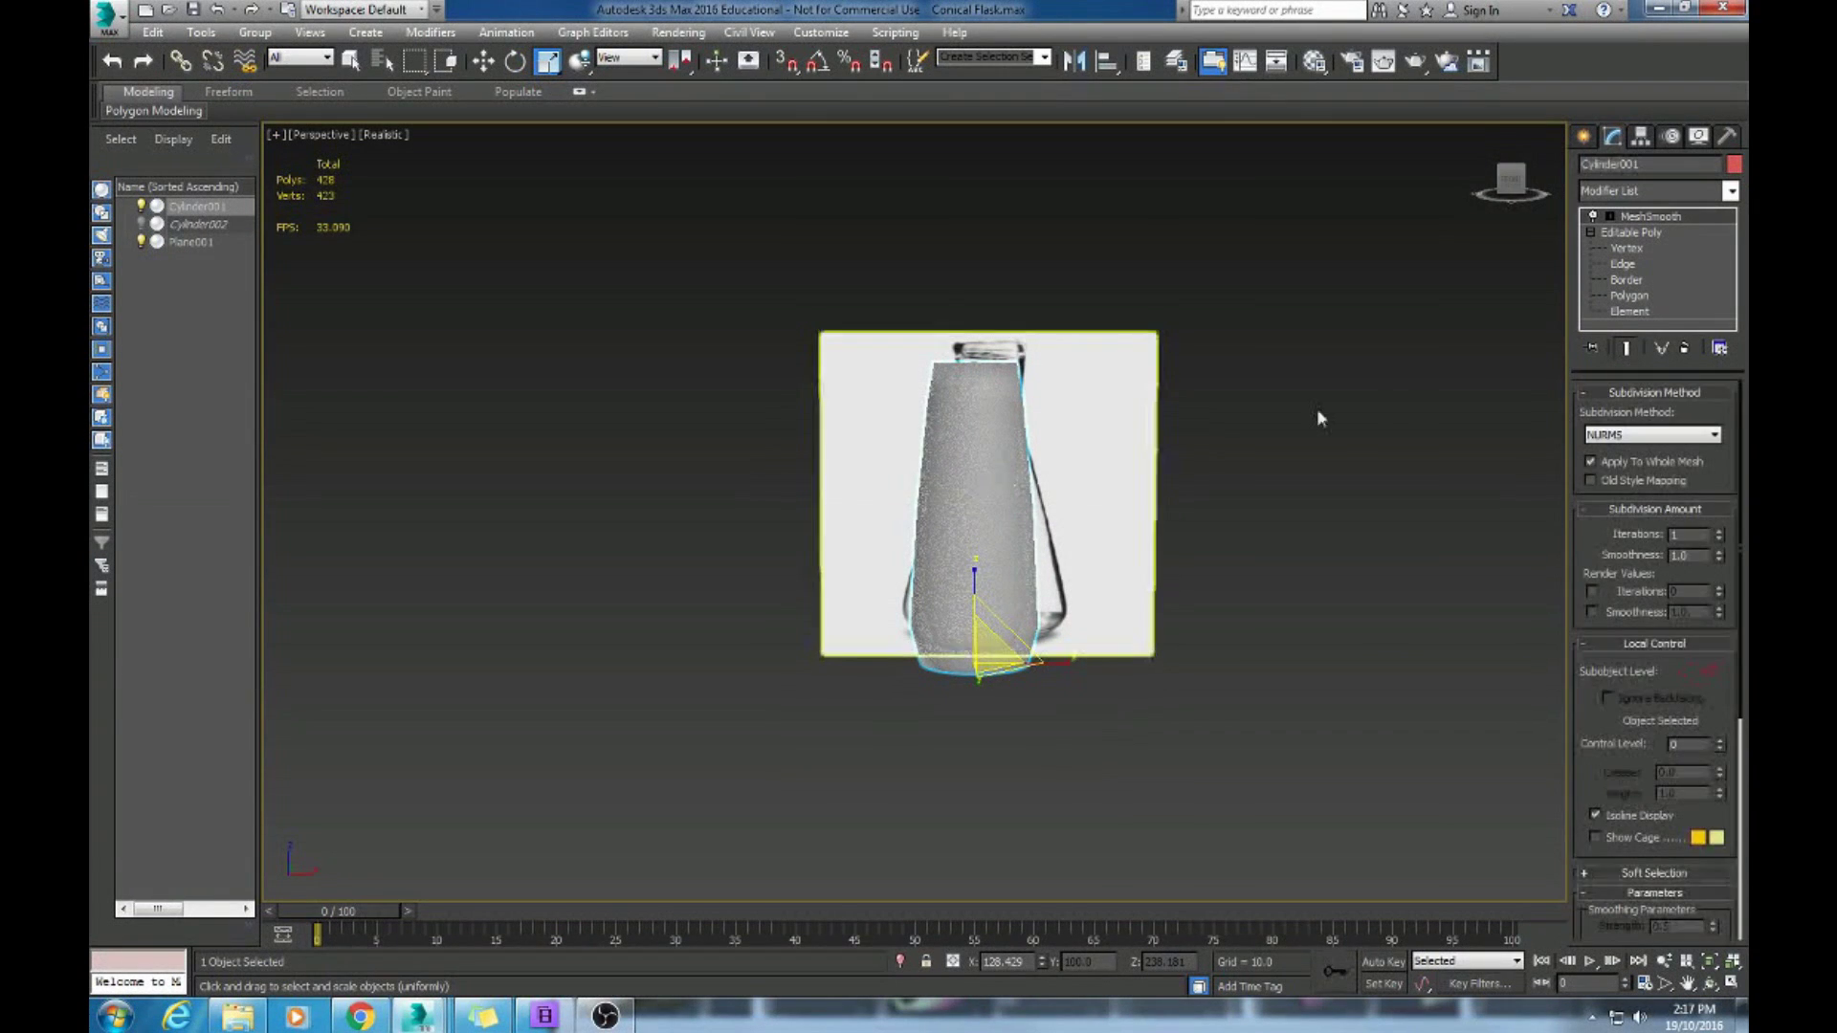
Cut three horizontal rings of vertices into the flask body with QuickSlice, spaced between its base and rim
left_click(1628, 249)
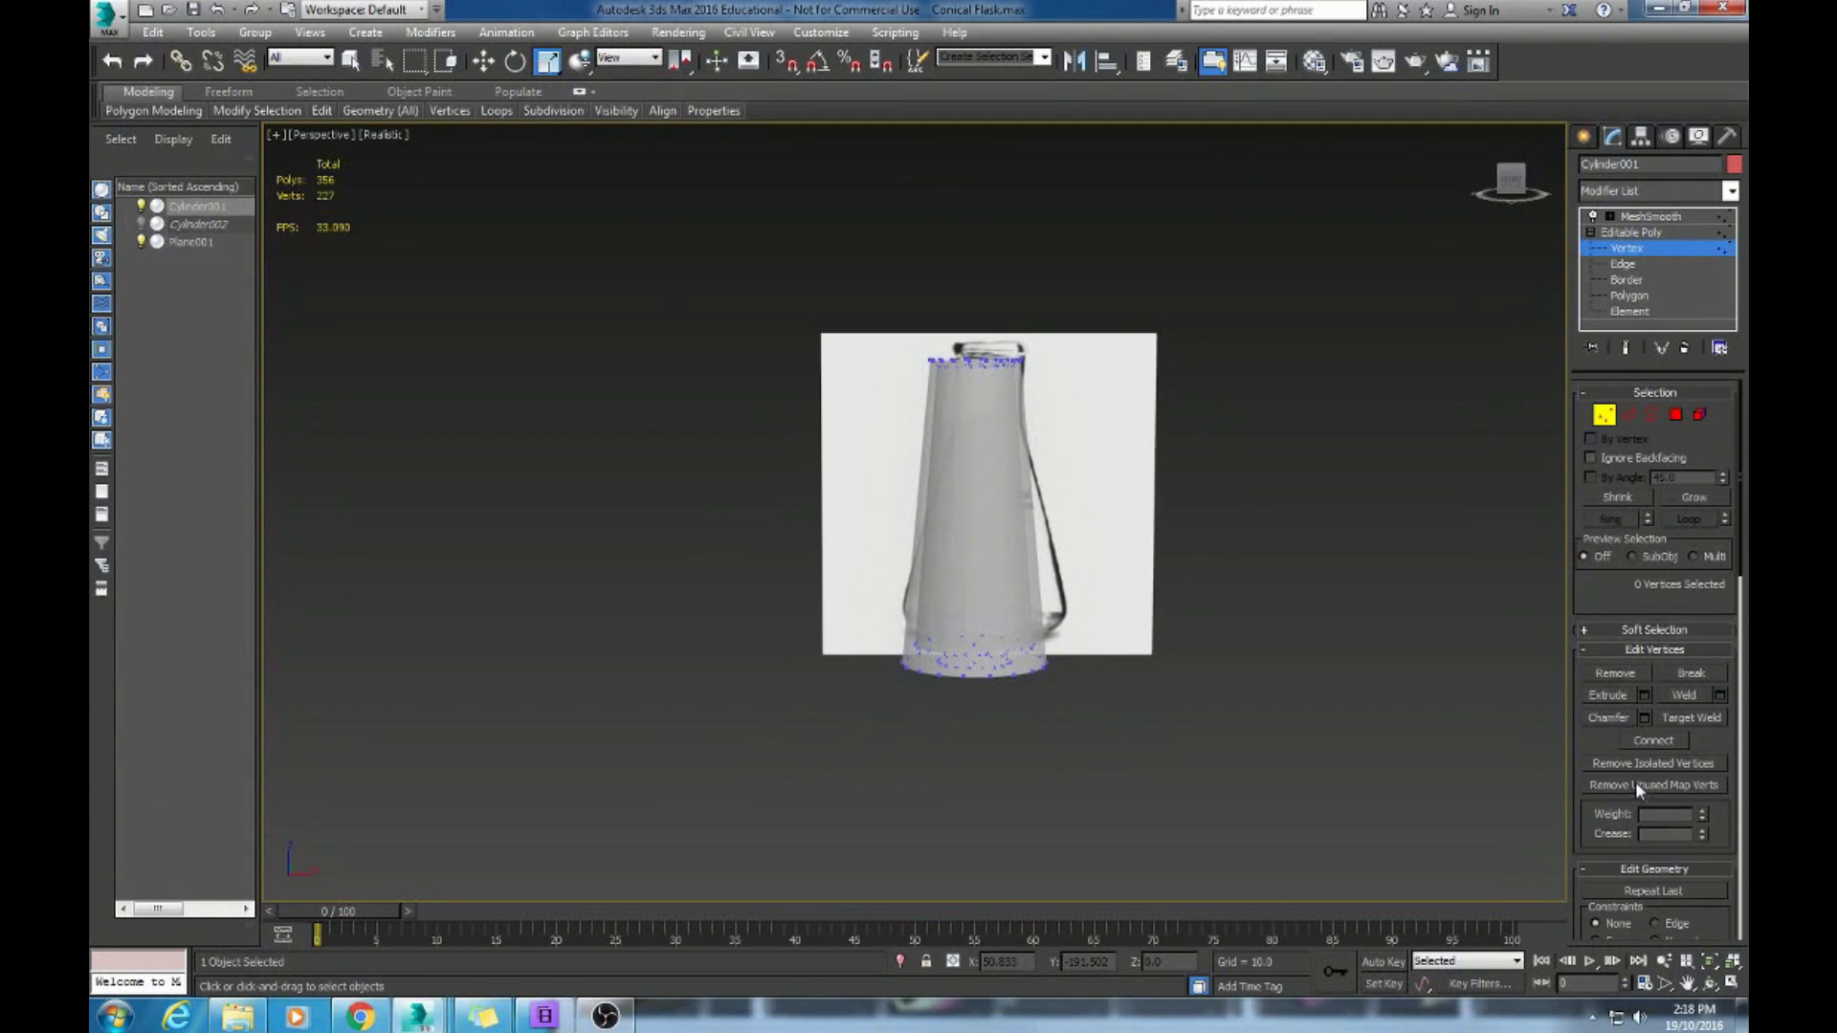
scroll(1737, 485, "down", 10)
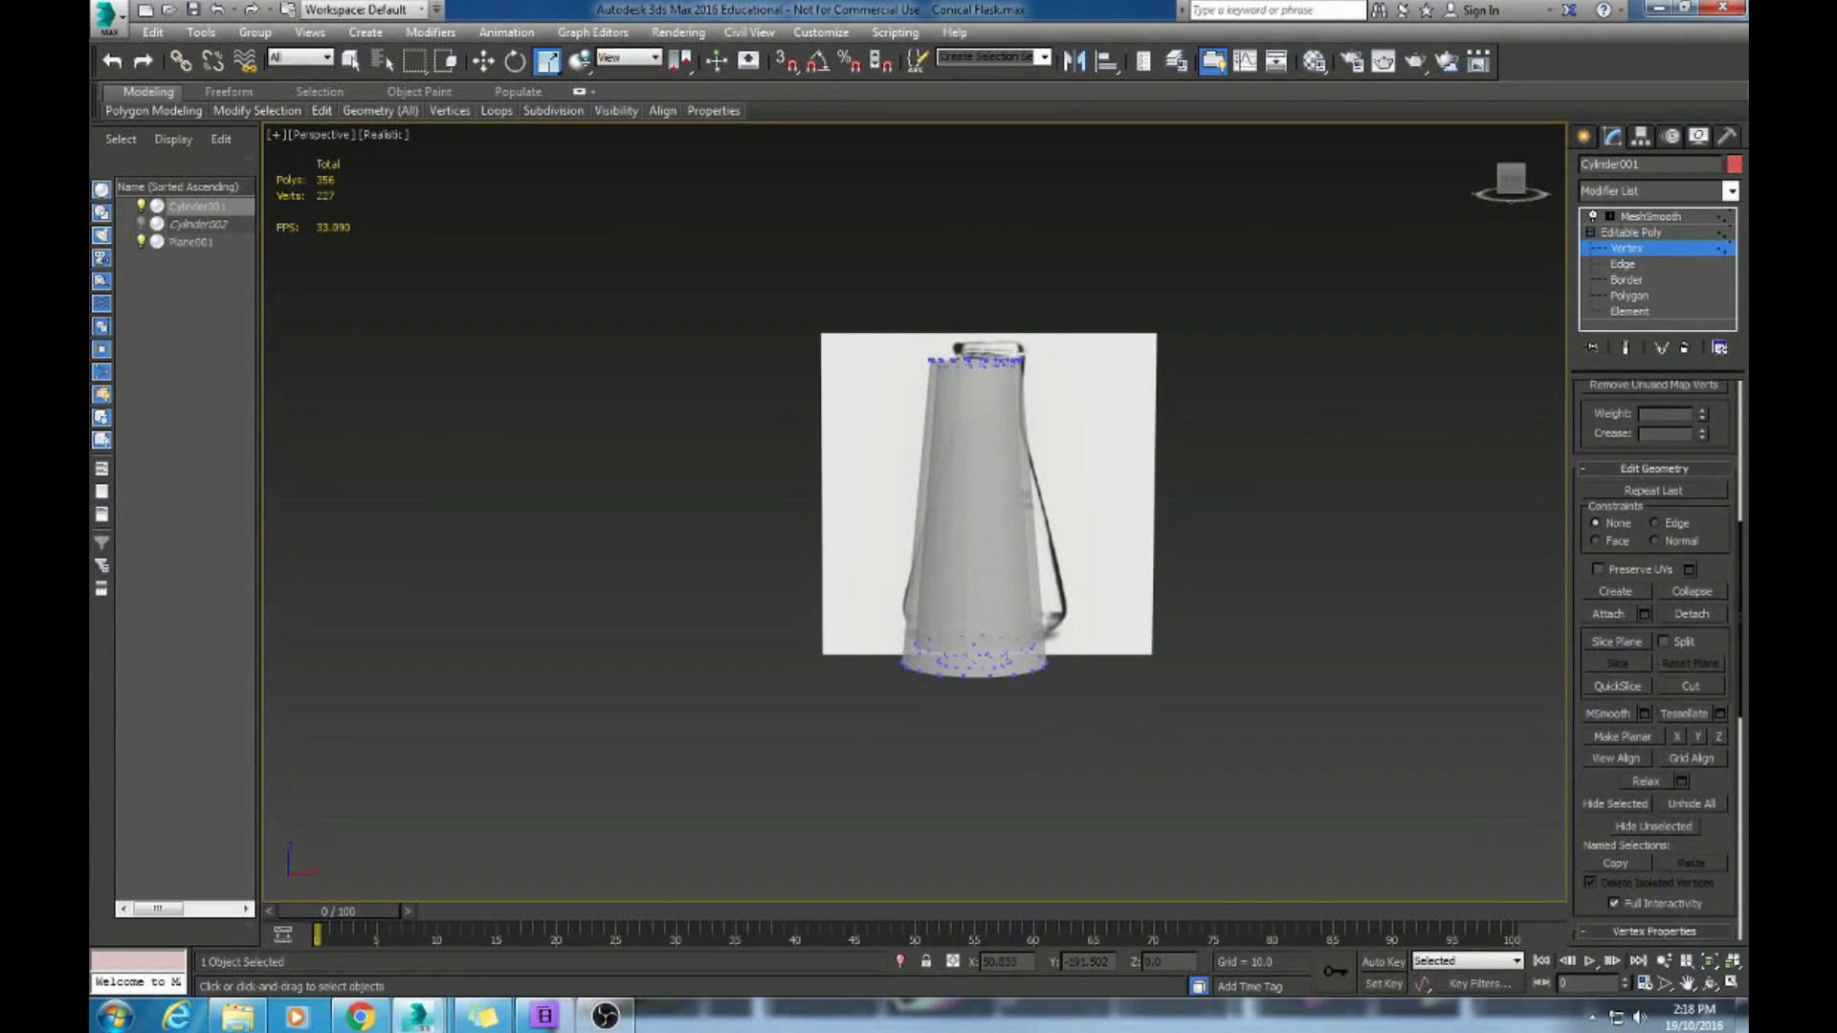
scroll(1655, 631, "down", 1)
left_click(955, 532)
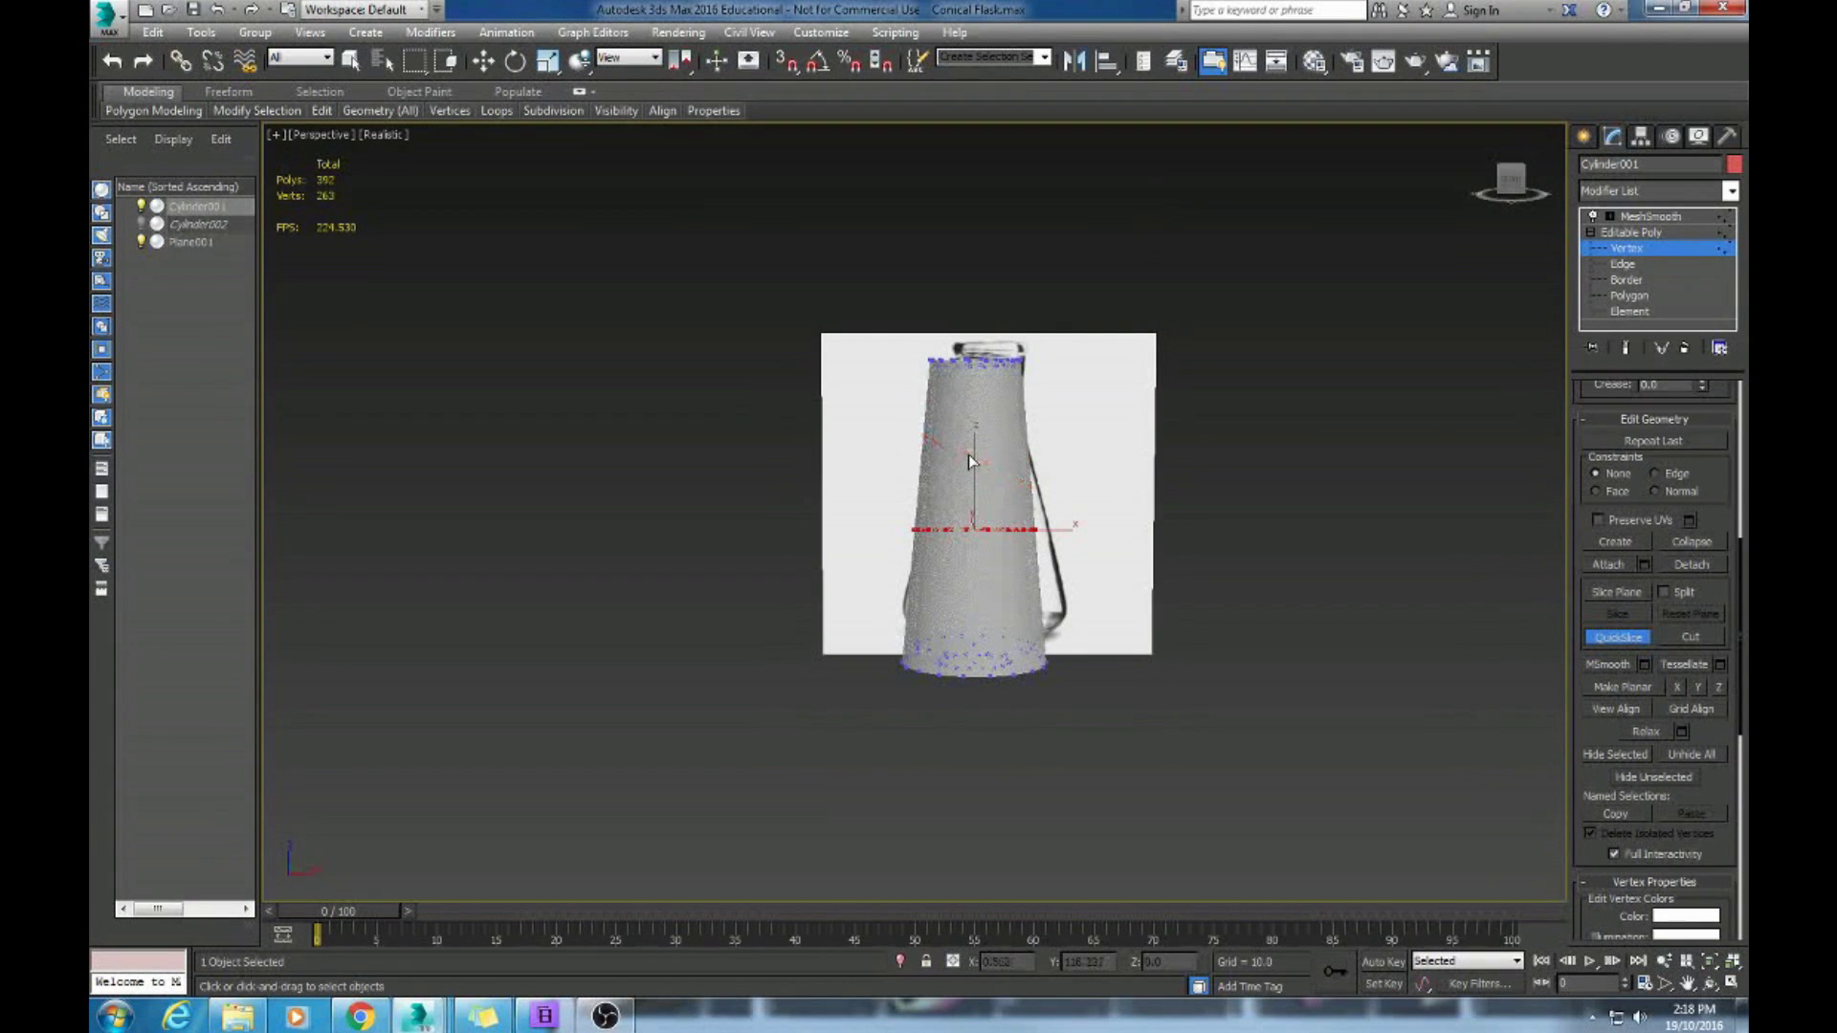
left_click(968, 440)
left_click(985, 605)
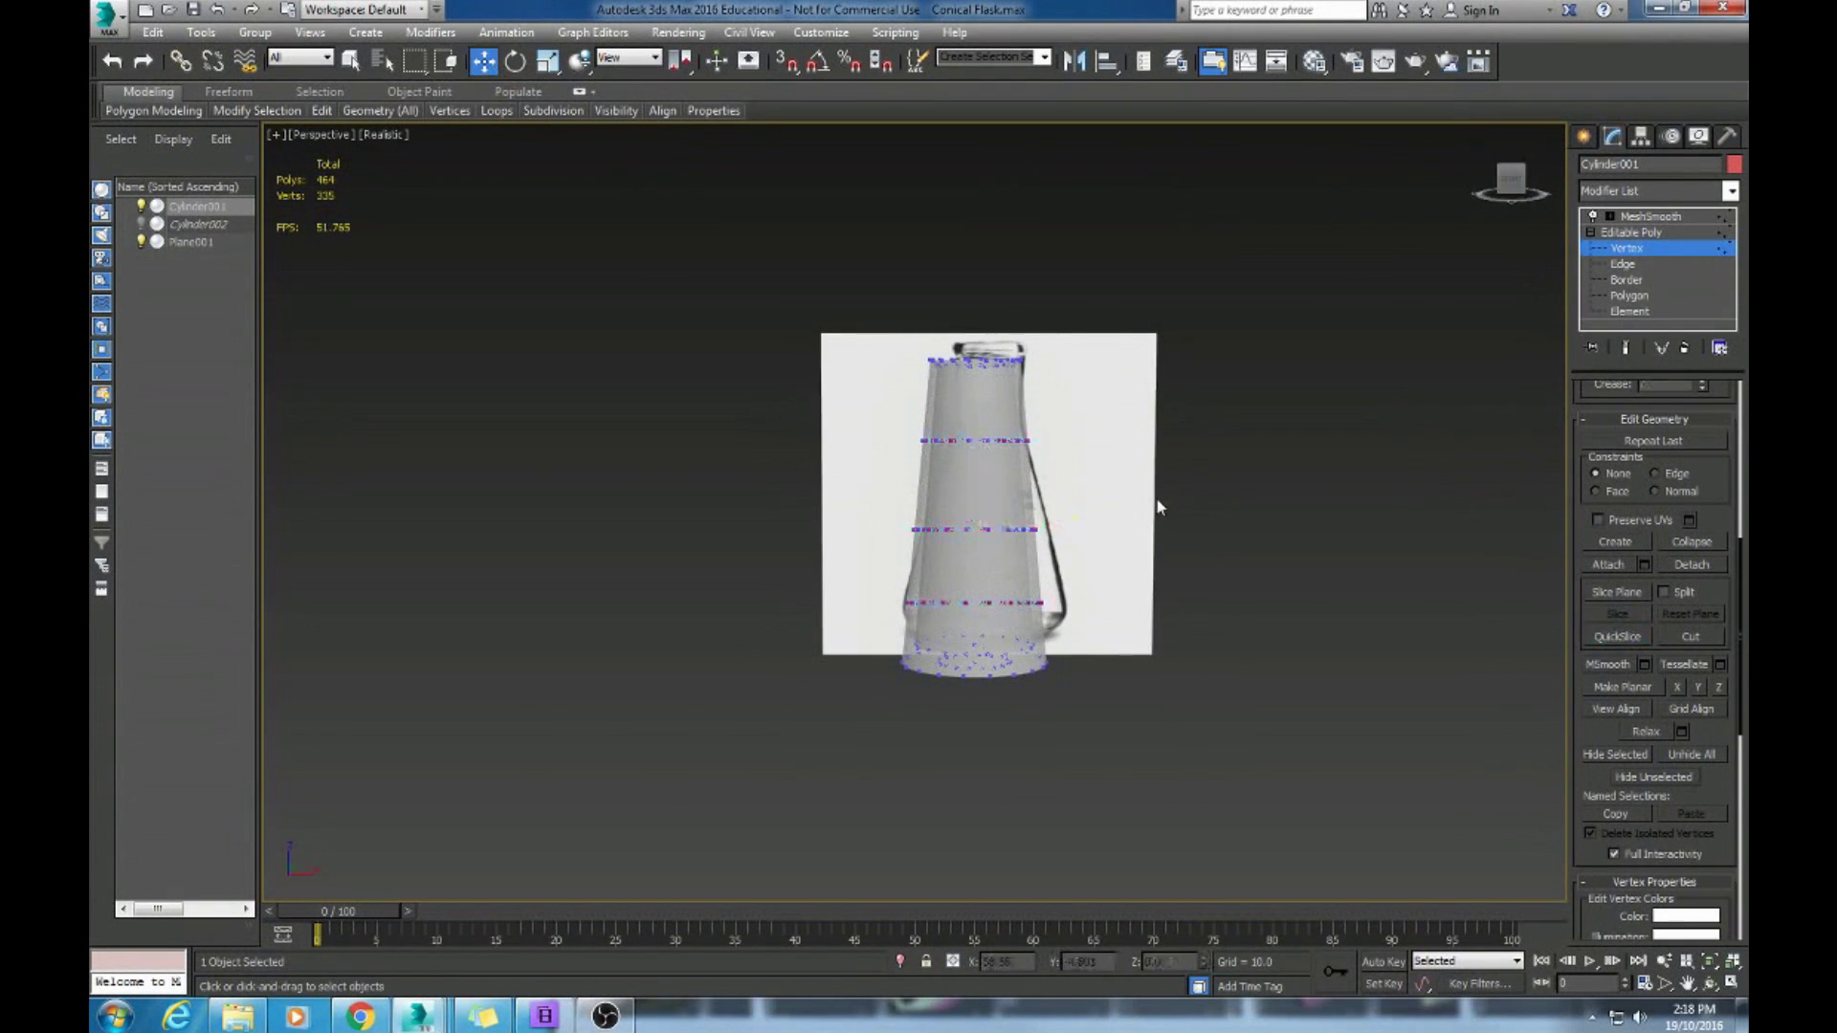
middle_click_drag(1204, 525, 970, 463, "alt")
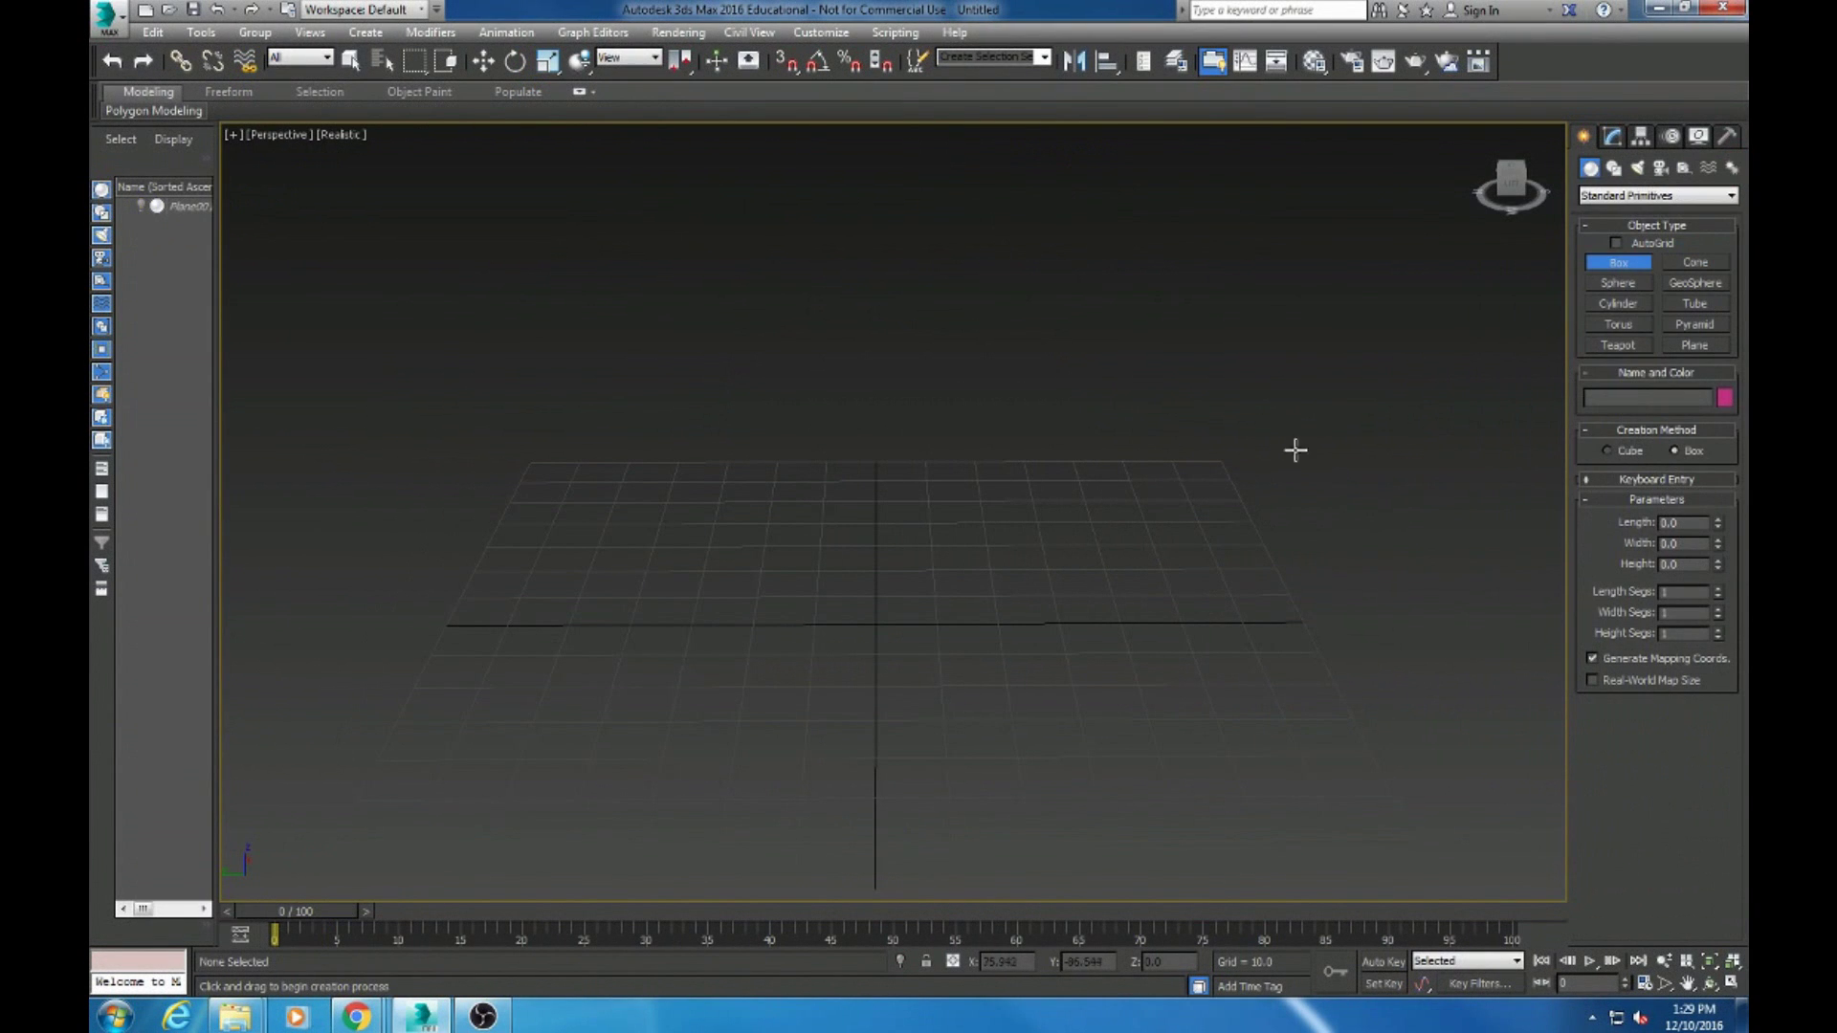
Create a long box for the first white piano key, about 11.6 long and 59.8 wide
middle_click_drag(665, 550, 717, 466, "alt")
left_click_drag(717, 466, 697, 766)
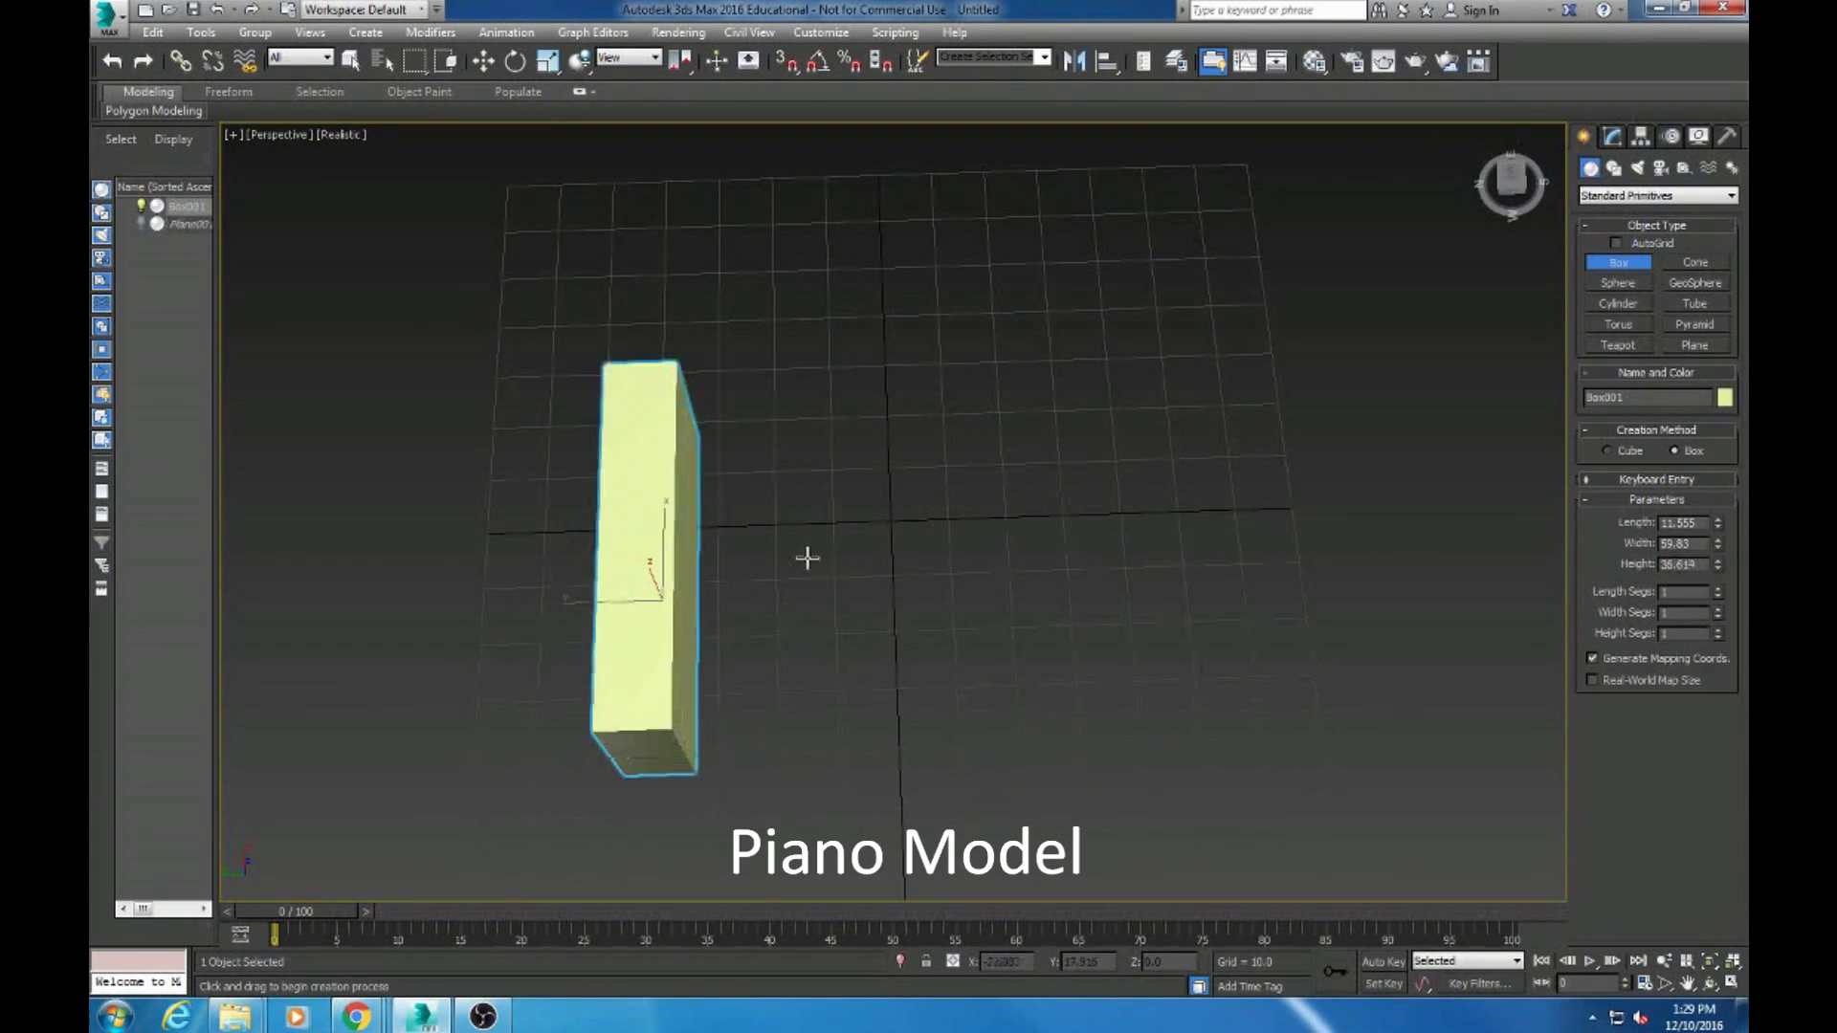
left_click(780, 708)
Clone the first white key and move the copy along Y, leaving a narrow gap beside the original
key("w")
right_click(831, 486)
mouse_move(774, 689)
left_click(703, 596)
left_click(879, 580)
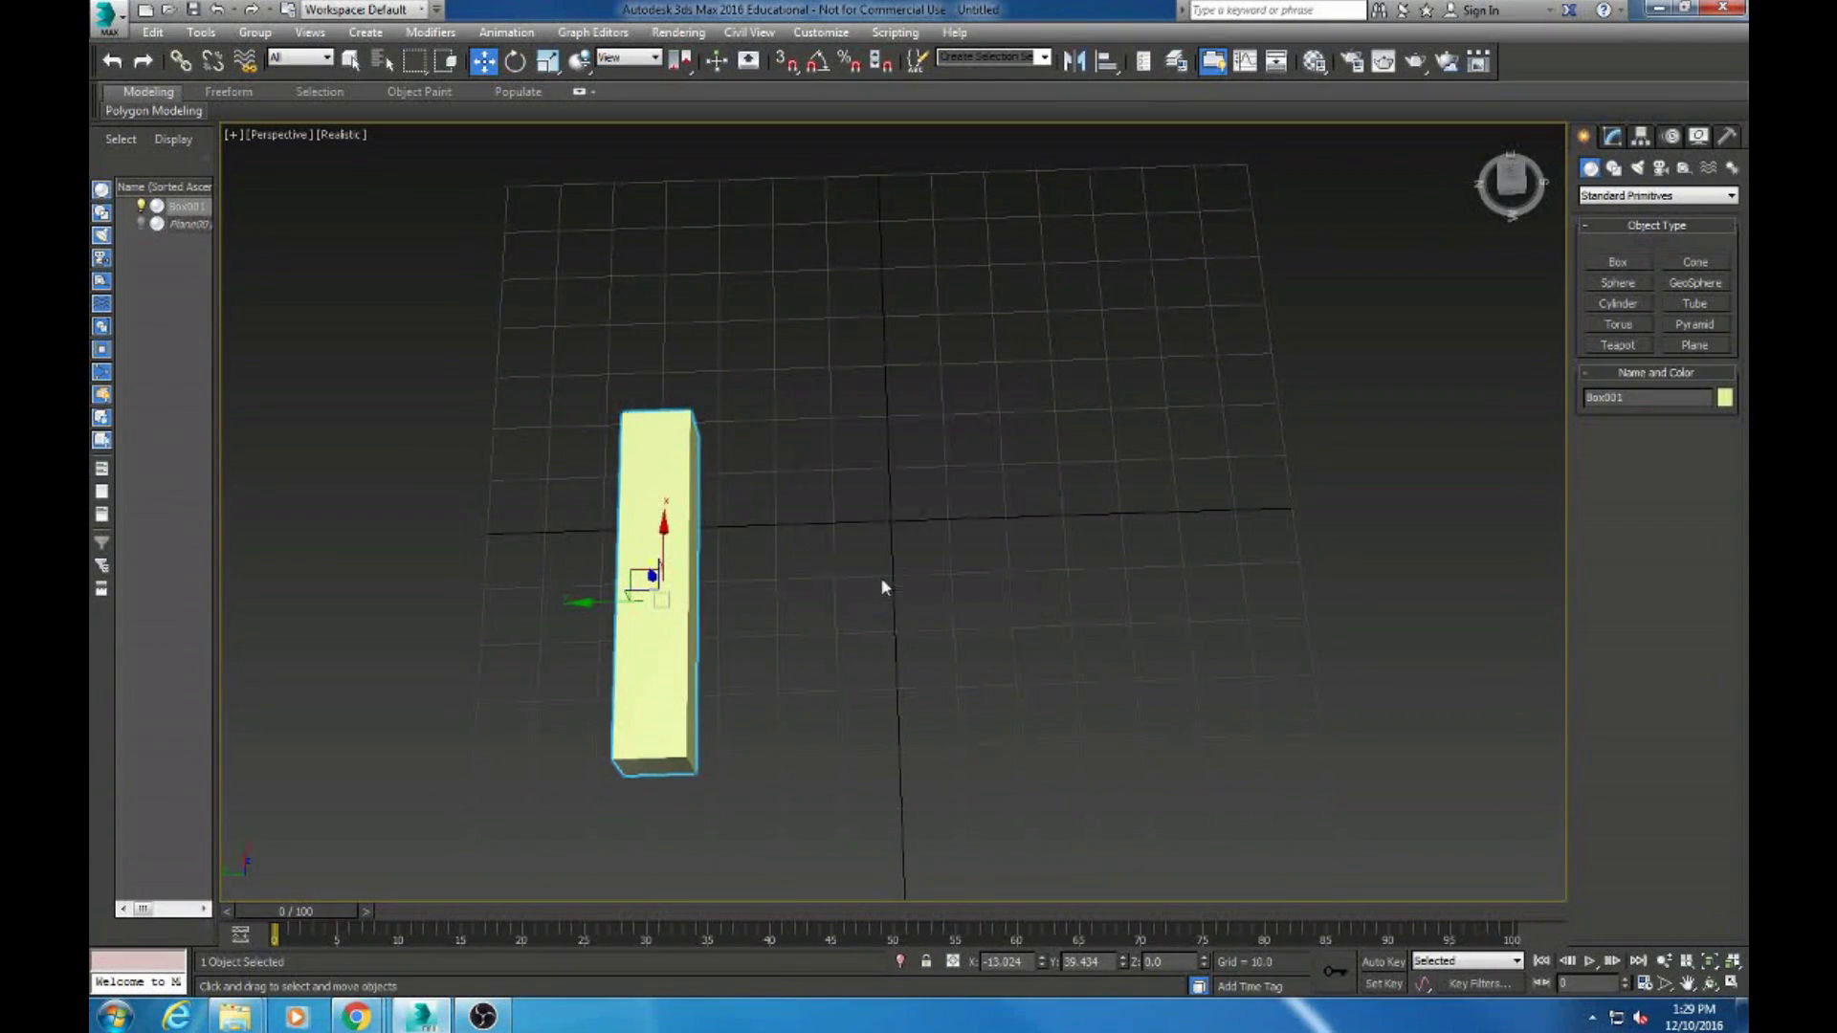
left_click_drag(590, 604, 670, 601)
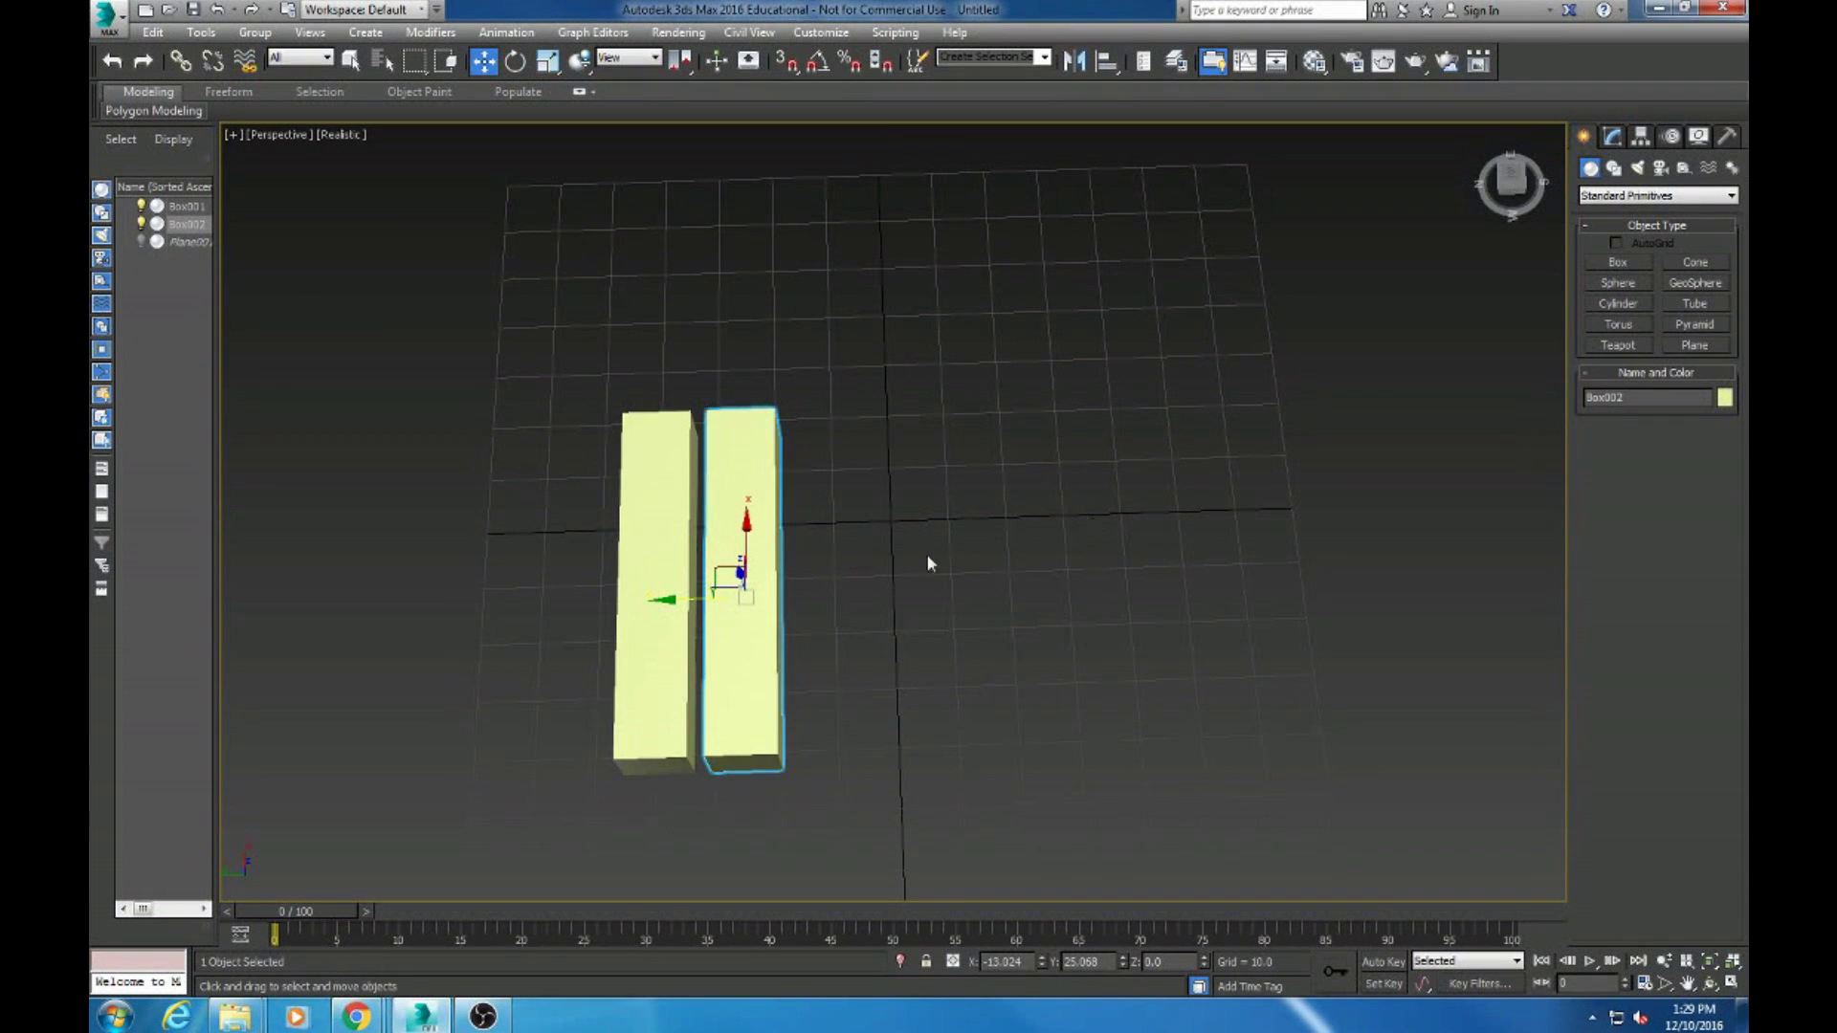
Clone the second white key and place the copies along Y to extend the row of white keys
right_click(749, 627)
left_click(771, 744)
left_click(872, 578)
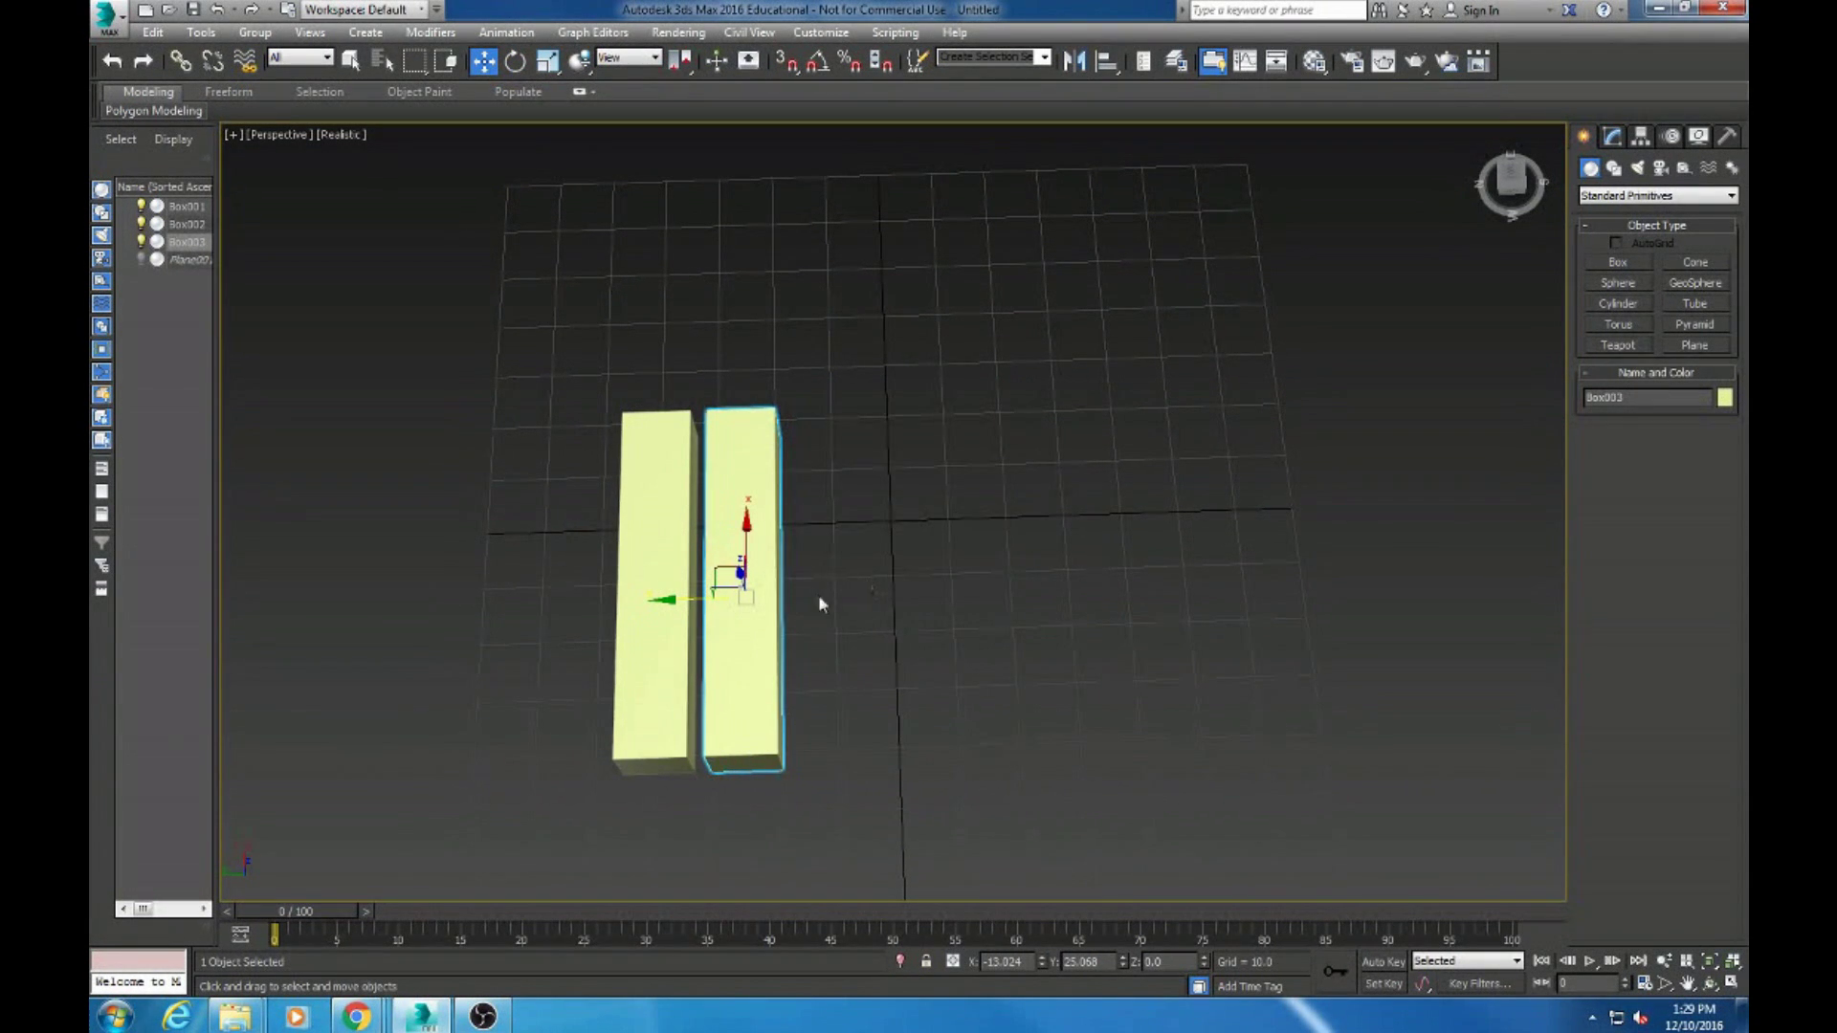
left_click_drag(672, 602, 941, 586, "shift")
key("Return")
left_click(864, 579)
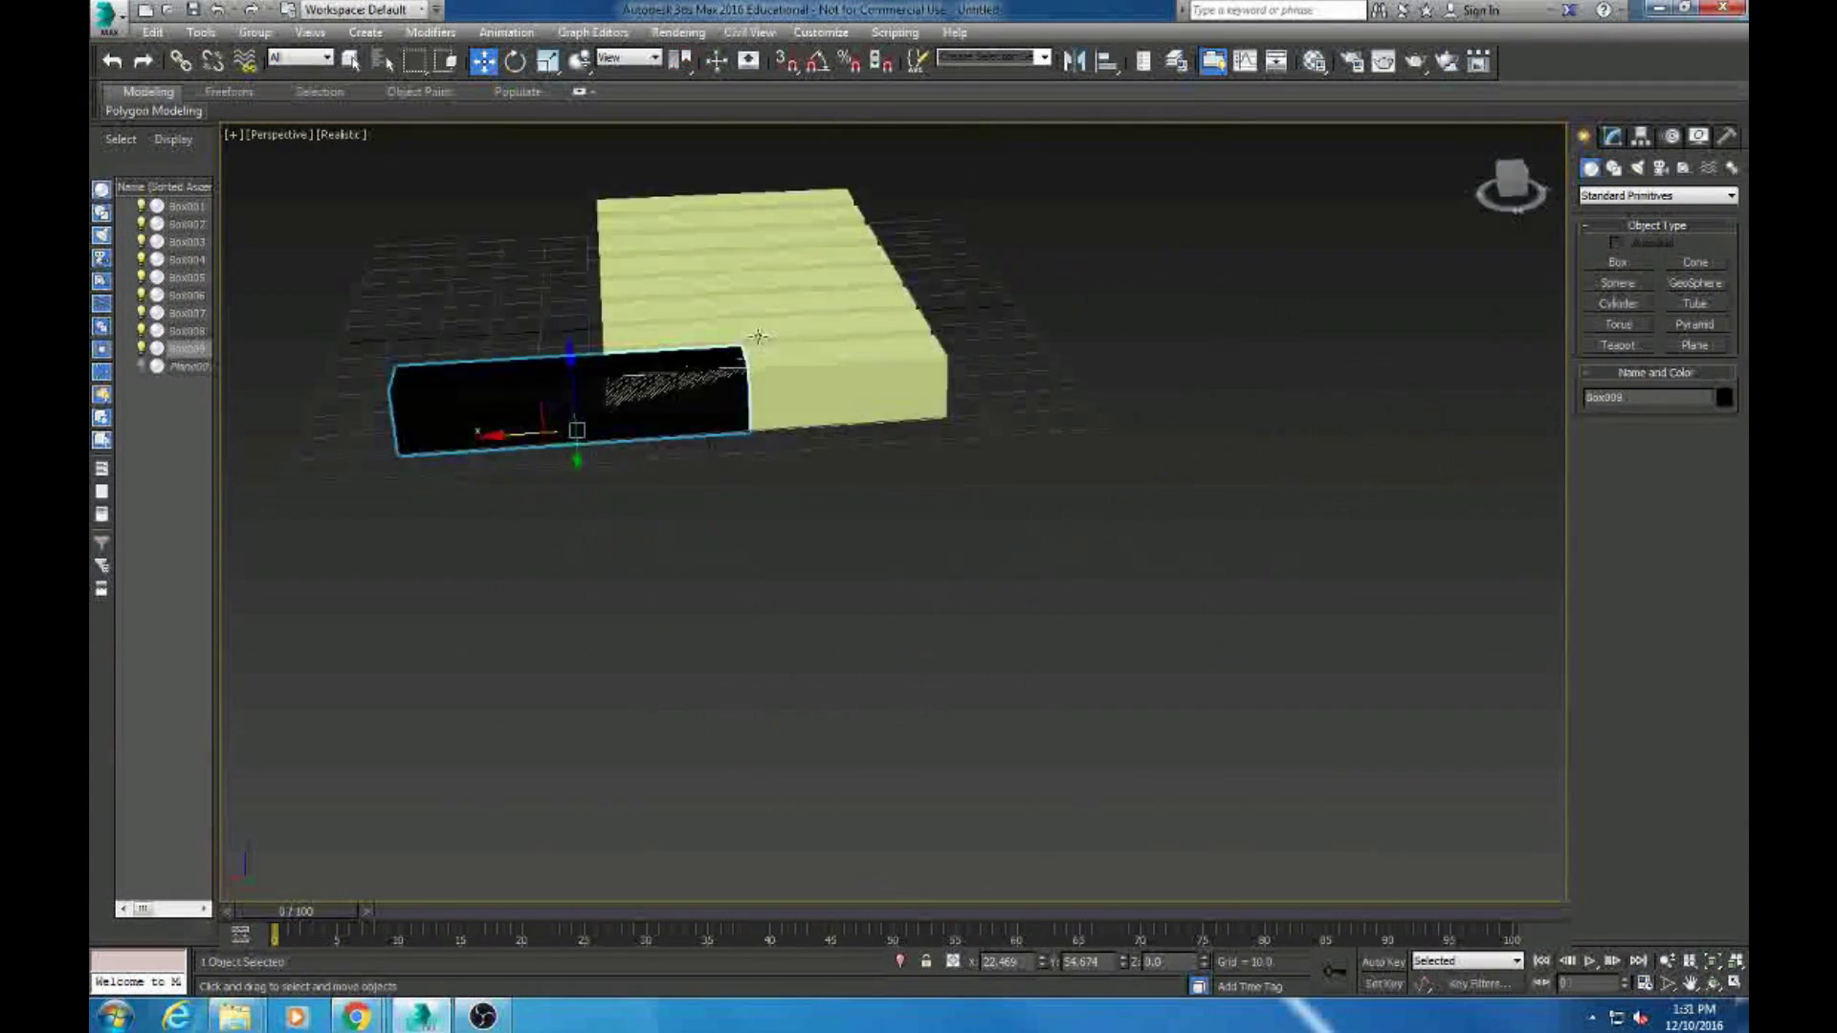
Position the black key over the gap between the first two white keys and shorten it along the X axis
middle_click_drag(758, 336, 751, 512, "alt")
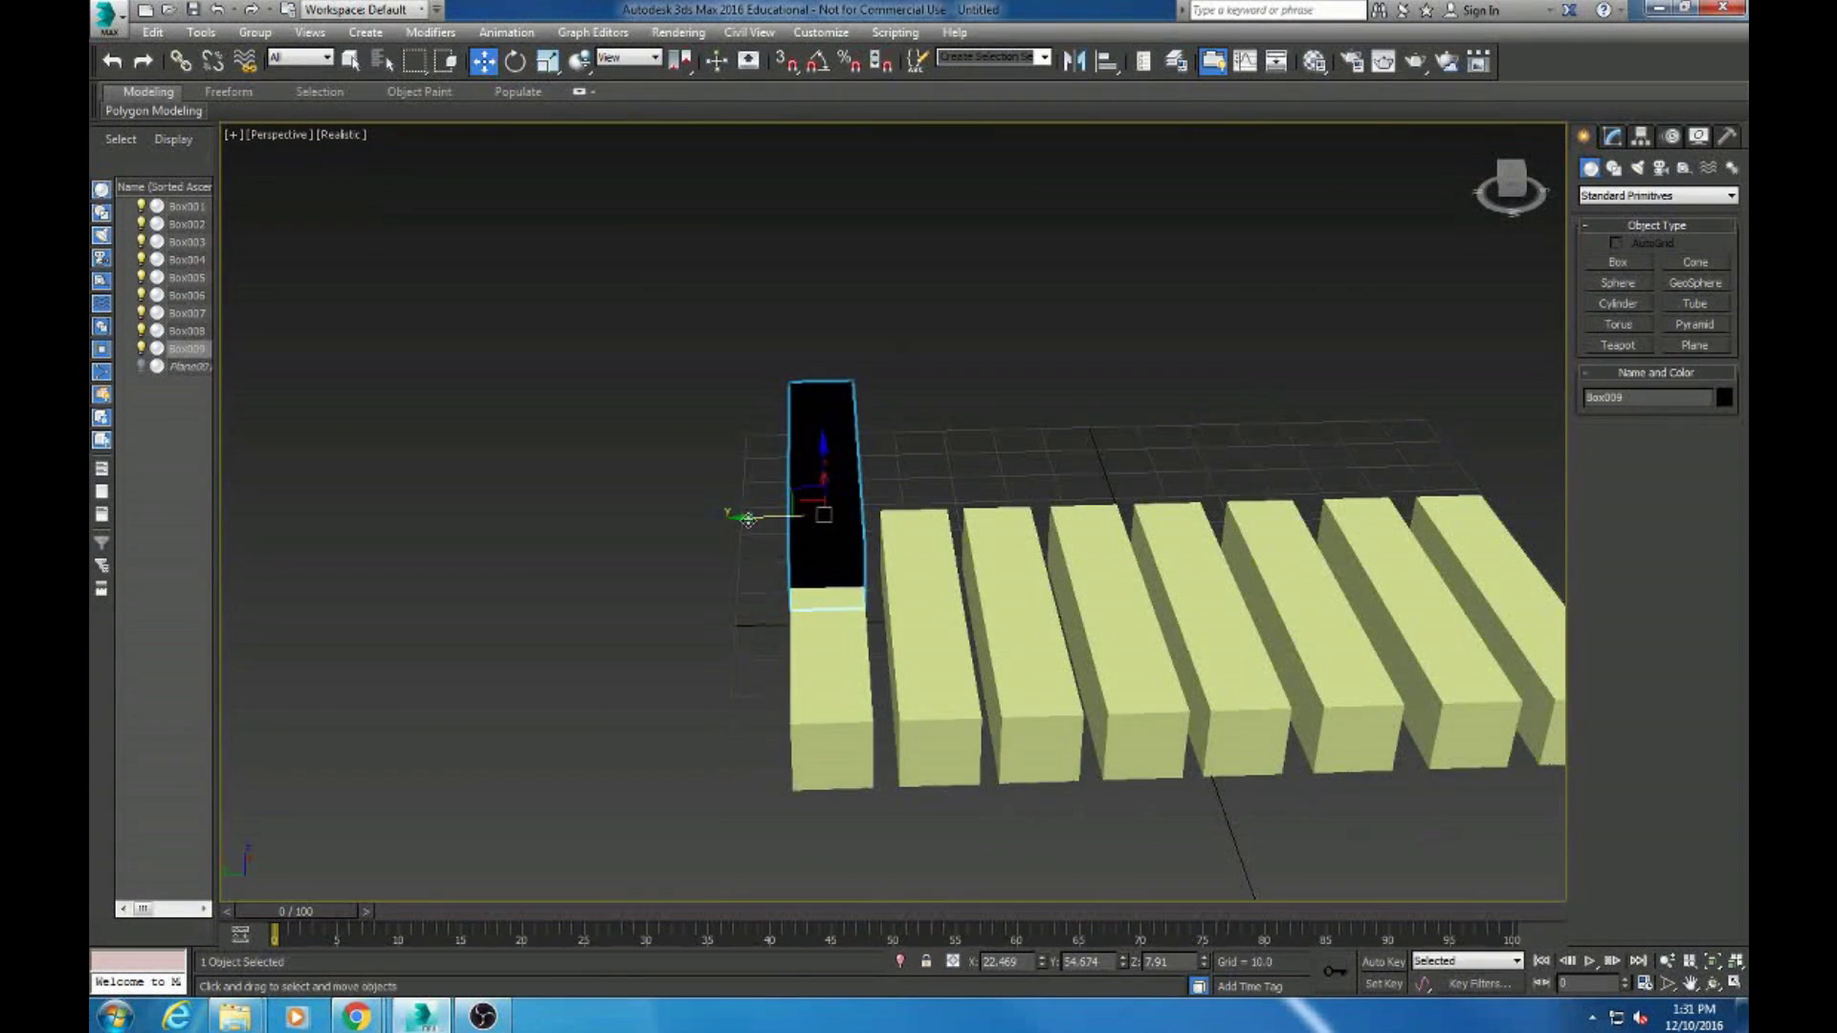
left_click_drag(751, 513, 791, 517)
left_click(547, 61)
middle_click_drag(833, 478, 853, 627, "alt")
left_click_drag(853, 628, 867, 564)
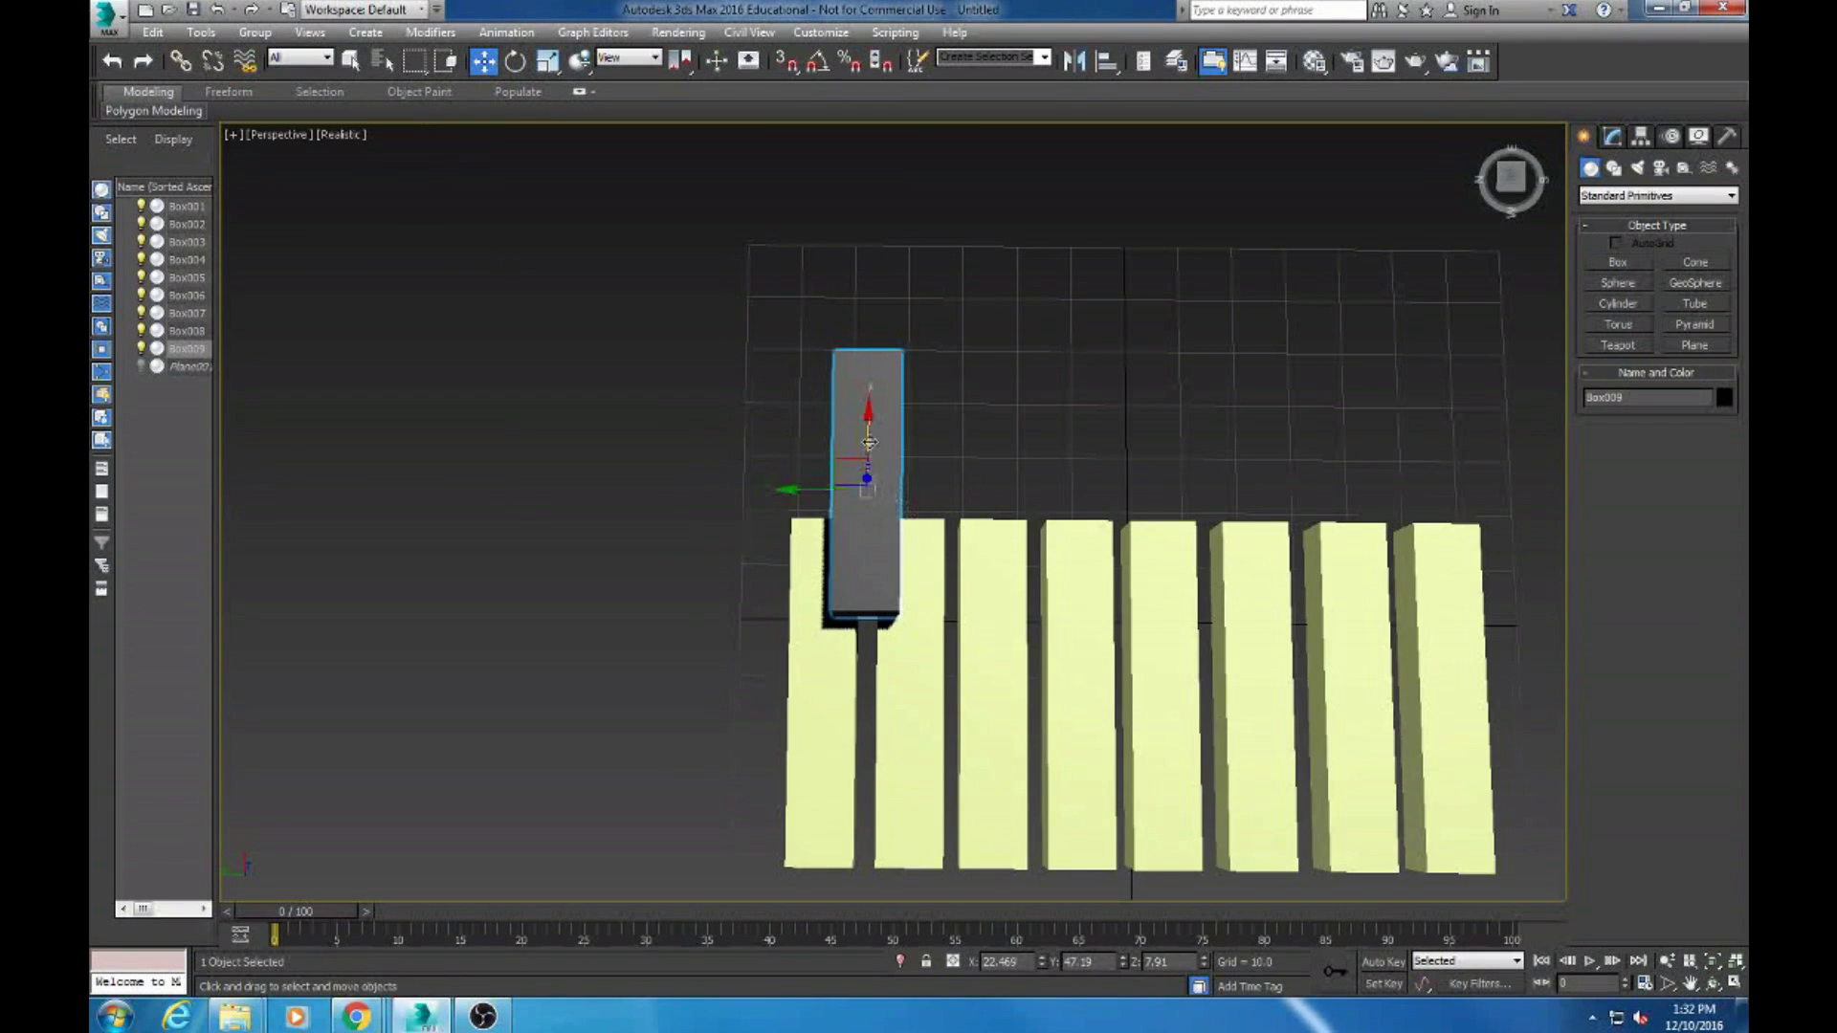
left_click_drag(871, 455, 881, 555)
left_click(548, 61)
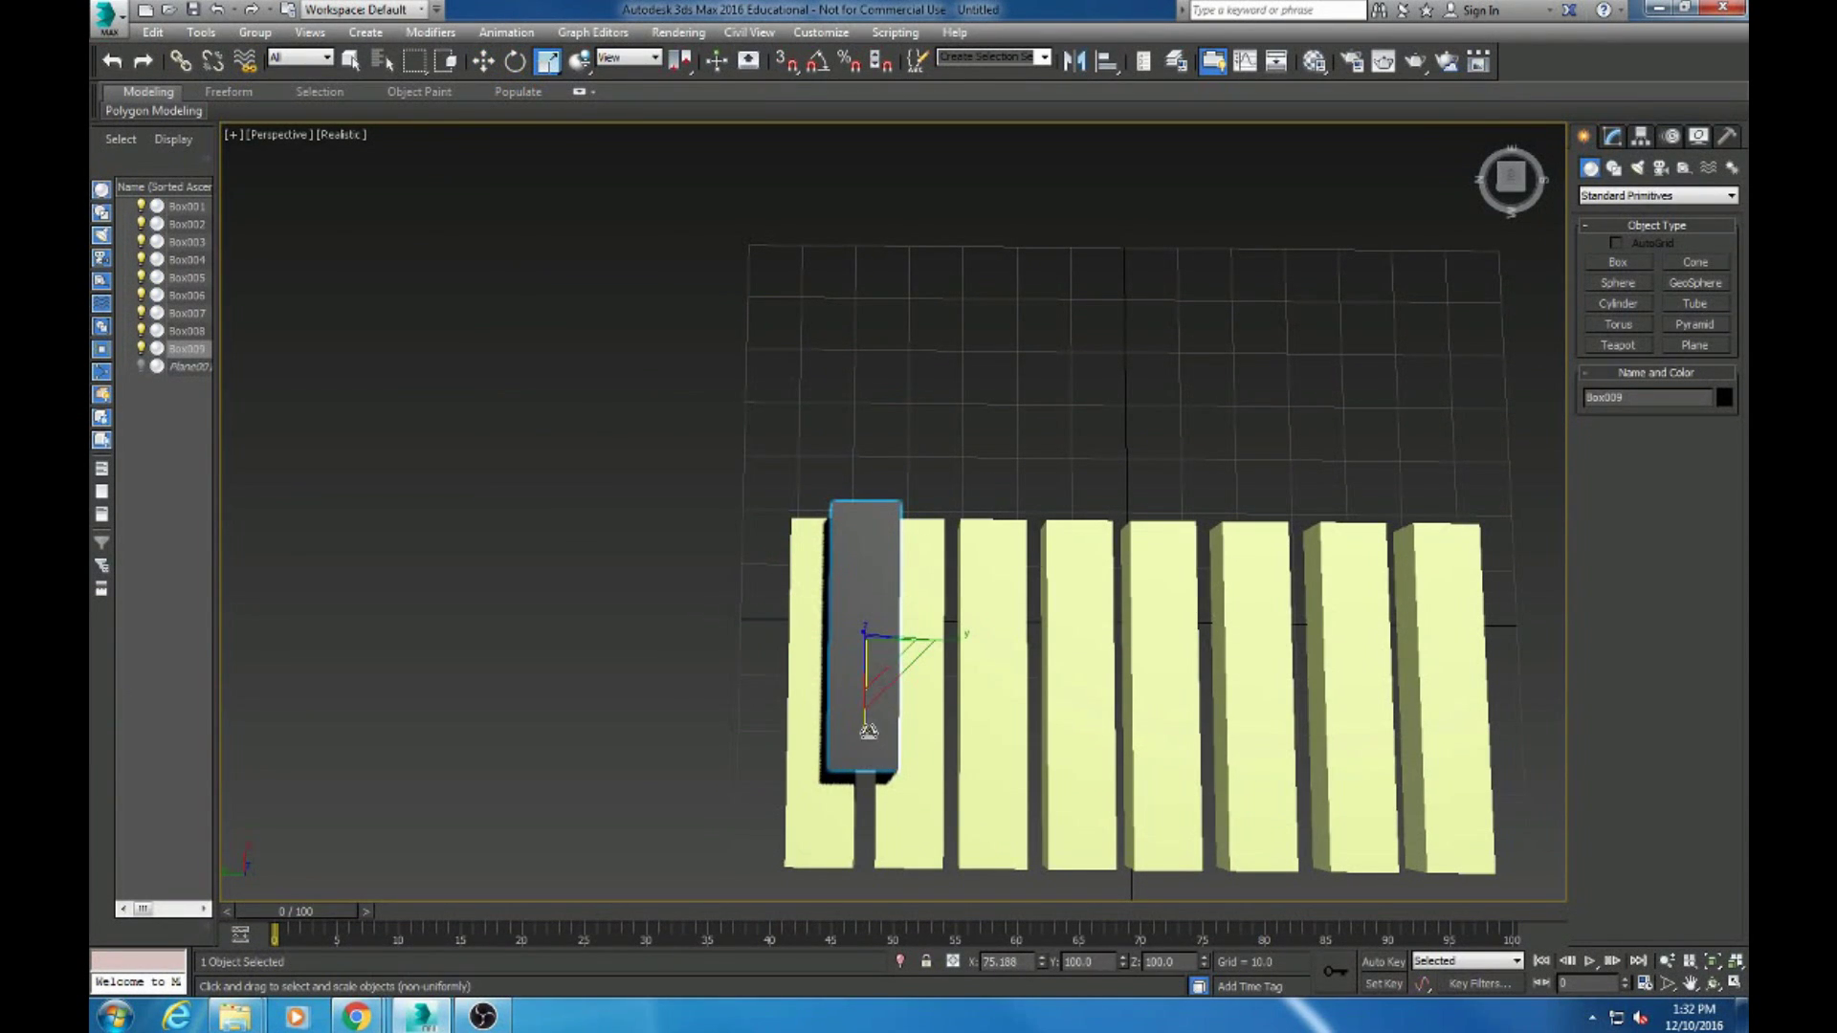
left_click_drag(868, 731, 872, 696)
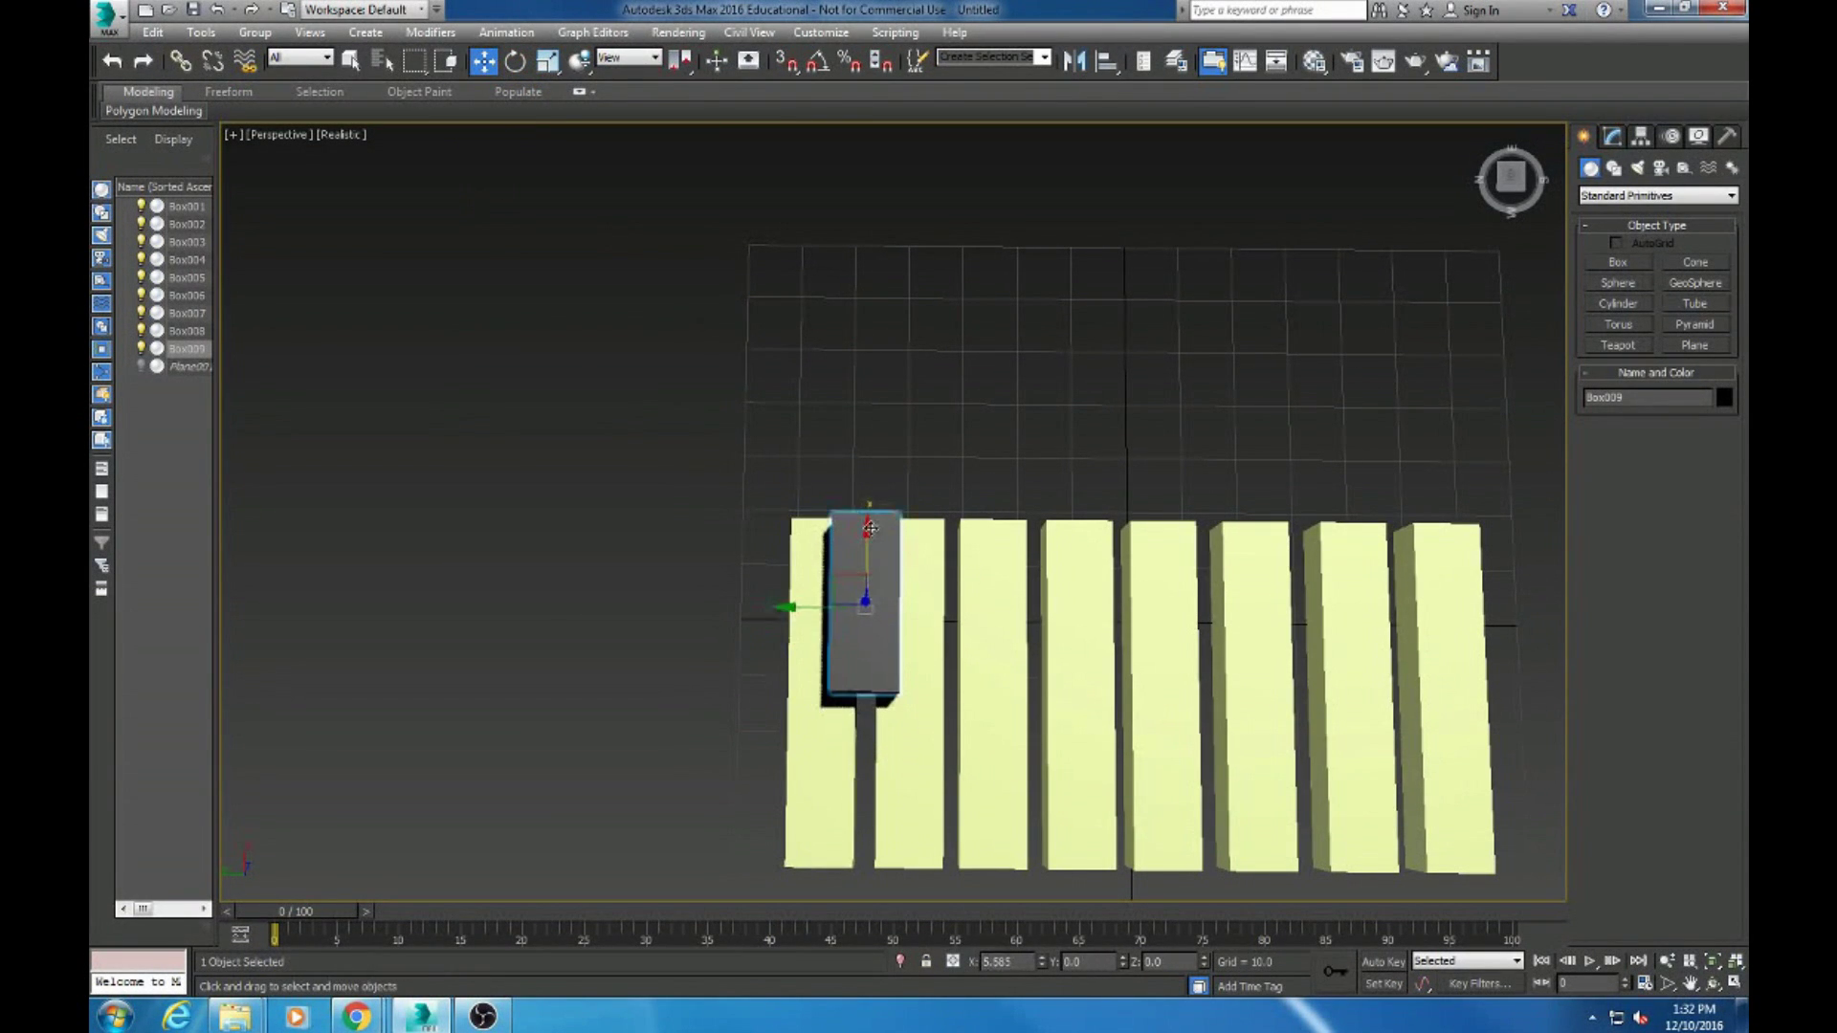
key("ctrl+c")
key("ctrl+v")
key("Escape")
Clone the black key and move the copy along Y to the gap between the second and third white keys
right_click(869, 618)
left_click(890, 737)
left_click(866, 579)
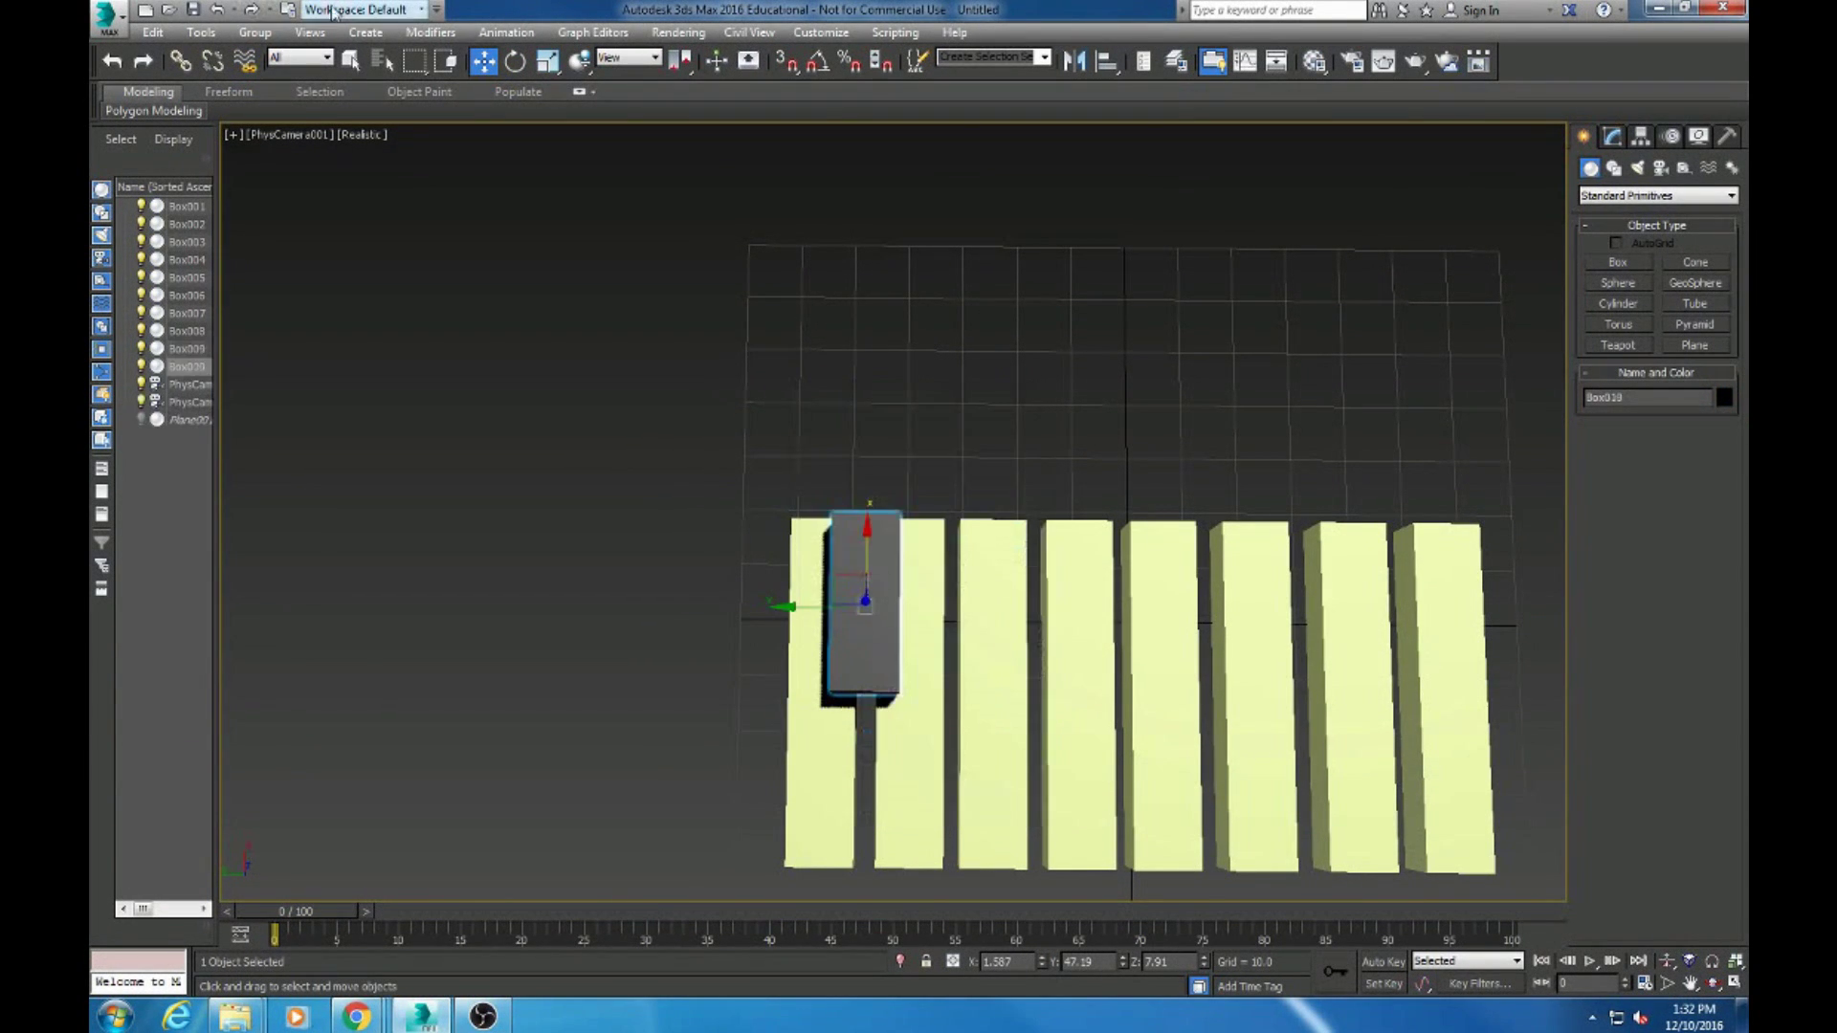
left_click_drag(785, 605, 888, 609)
Clone the second black key, move the copy further along the row past one gap, and clone it once more
right_click(950, 652)
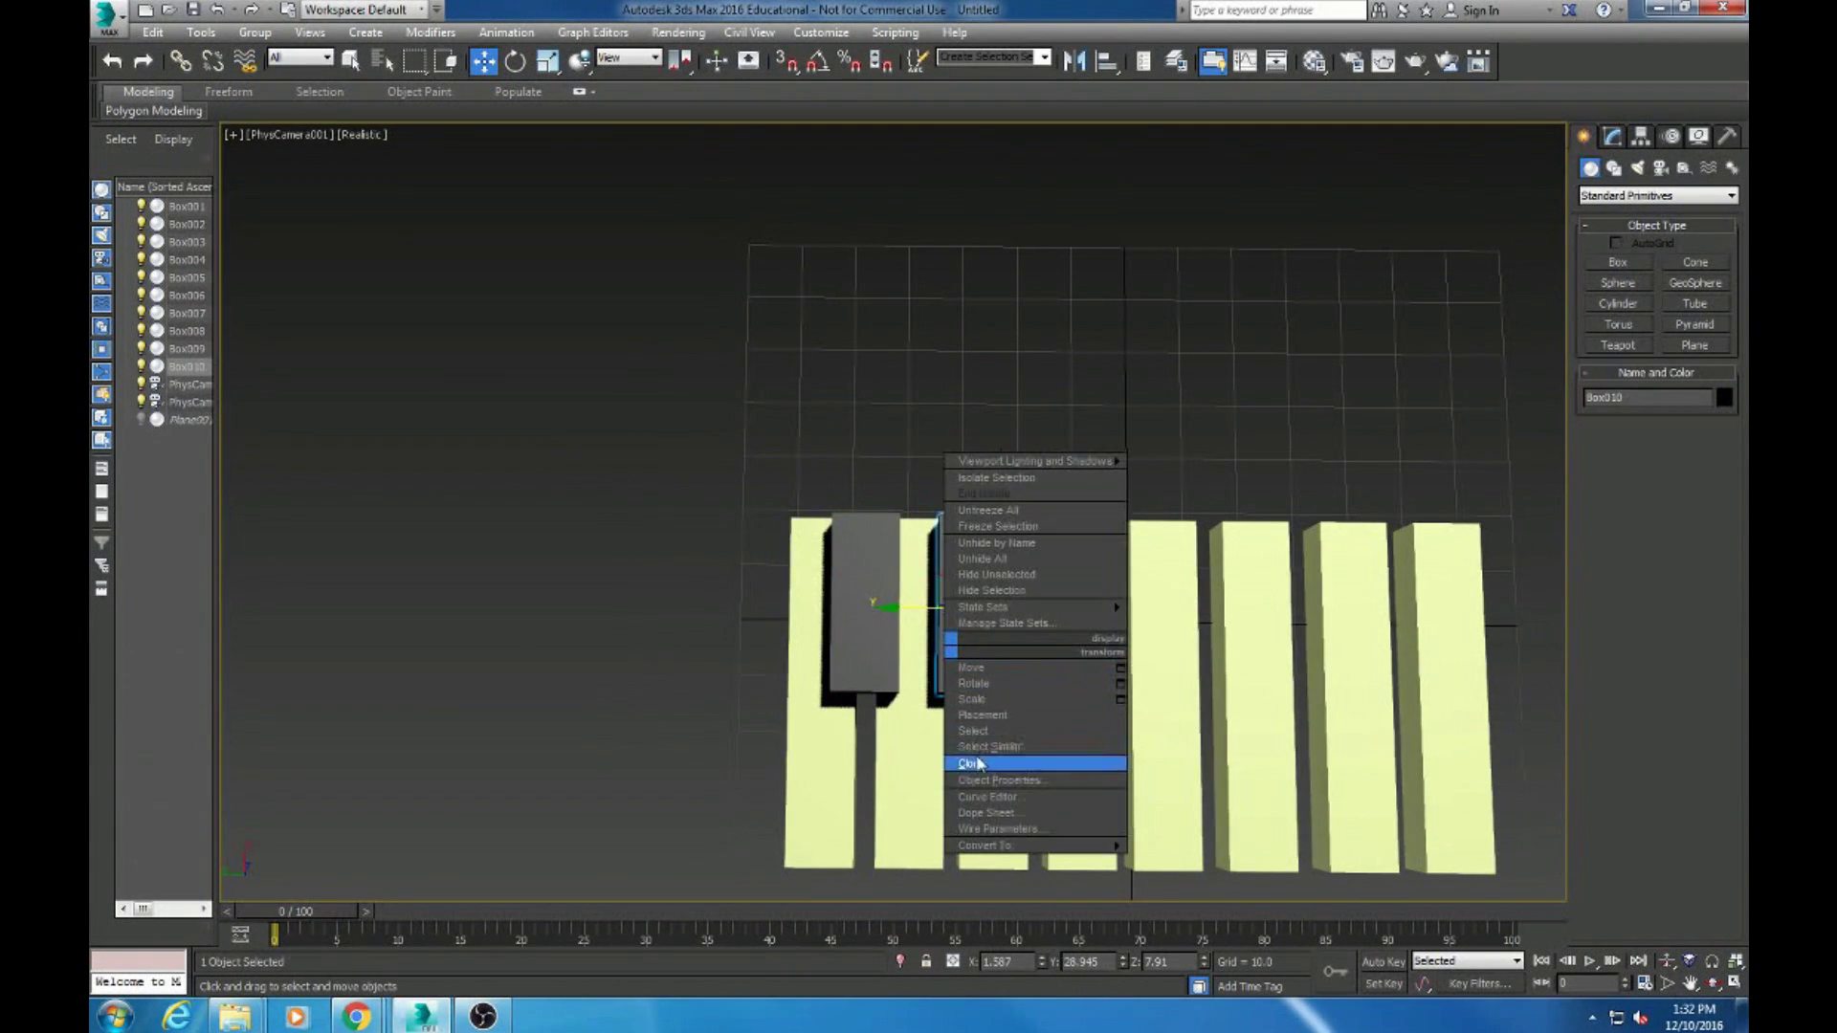
left_click(995, 762)
left_click_drag(920, 609, 1086, 614)
middle_click_drag(1231, 663, 992, 533)
right_click(894, 515)
left_click(916, 634)
key("Return")
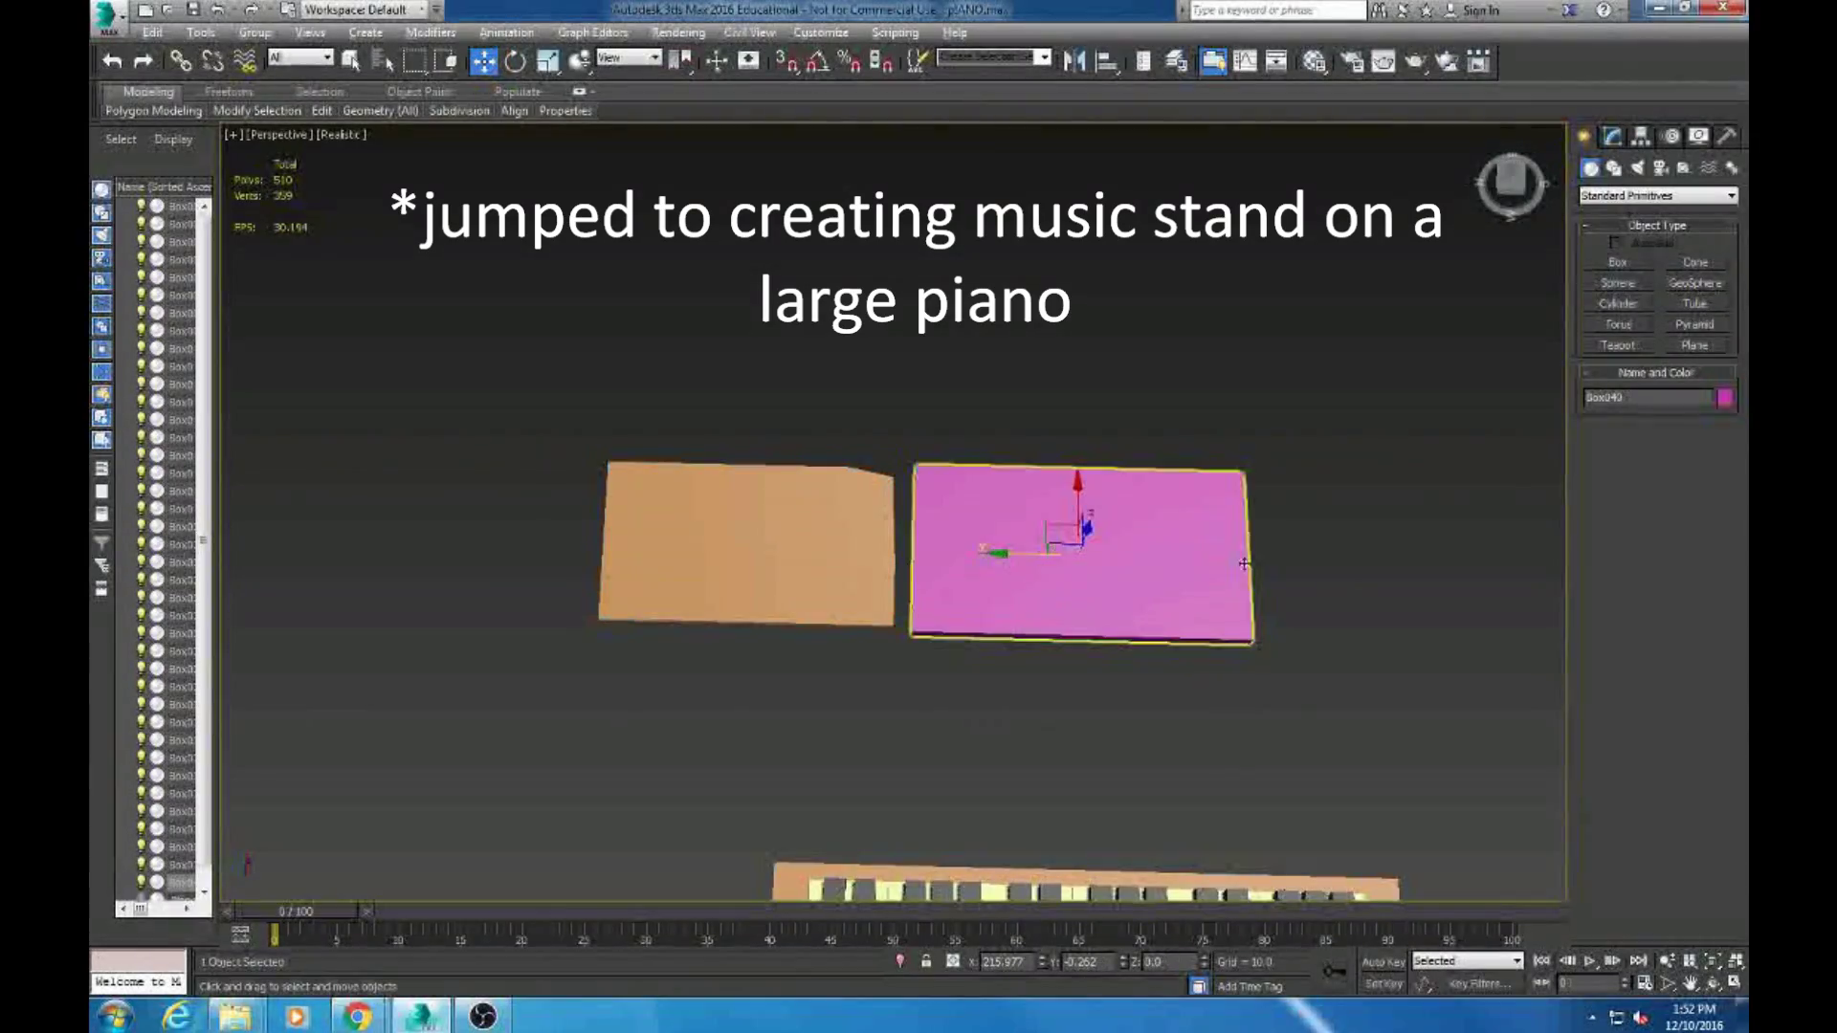
Rotate the magenta music-stand panel about its Y axis and switch to editing its sub-objects
key("e")
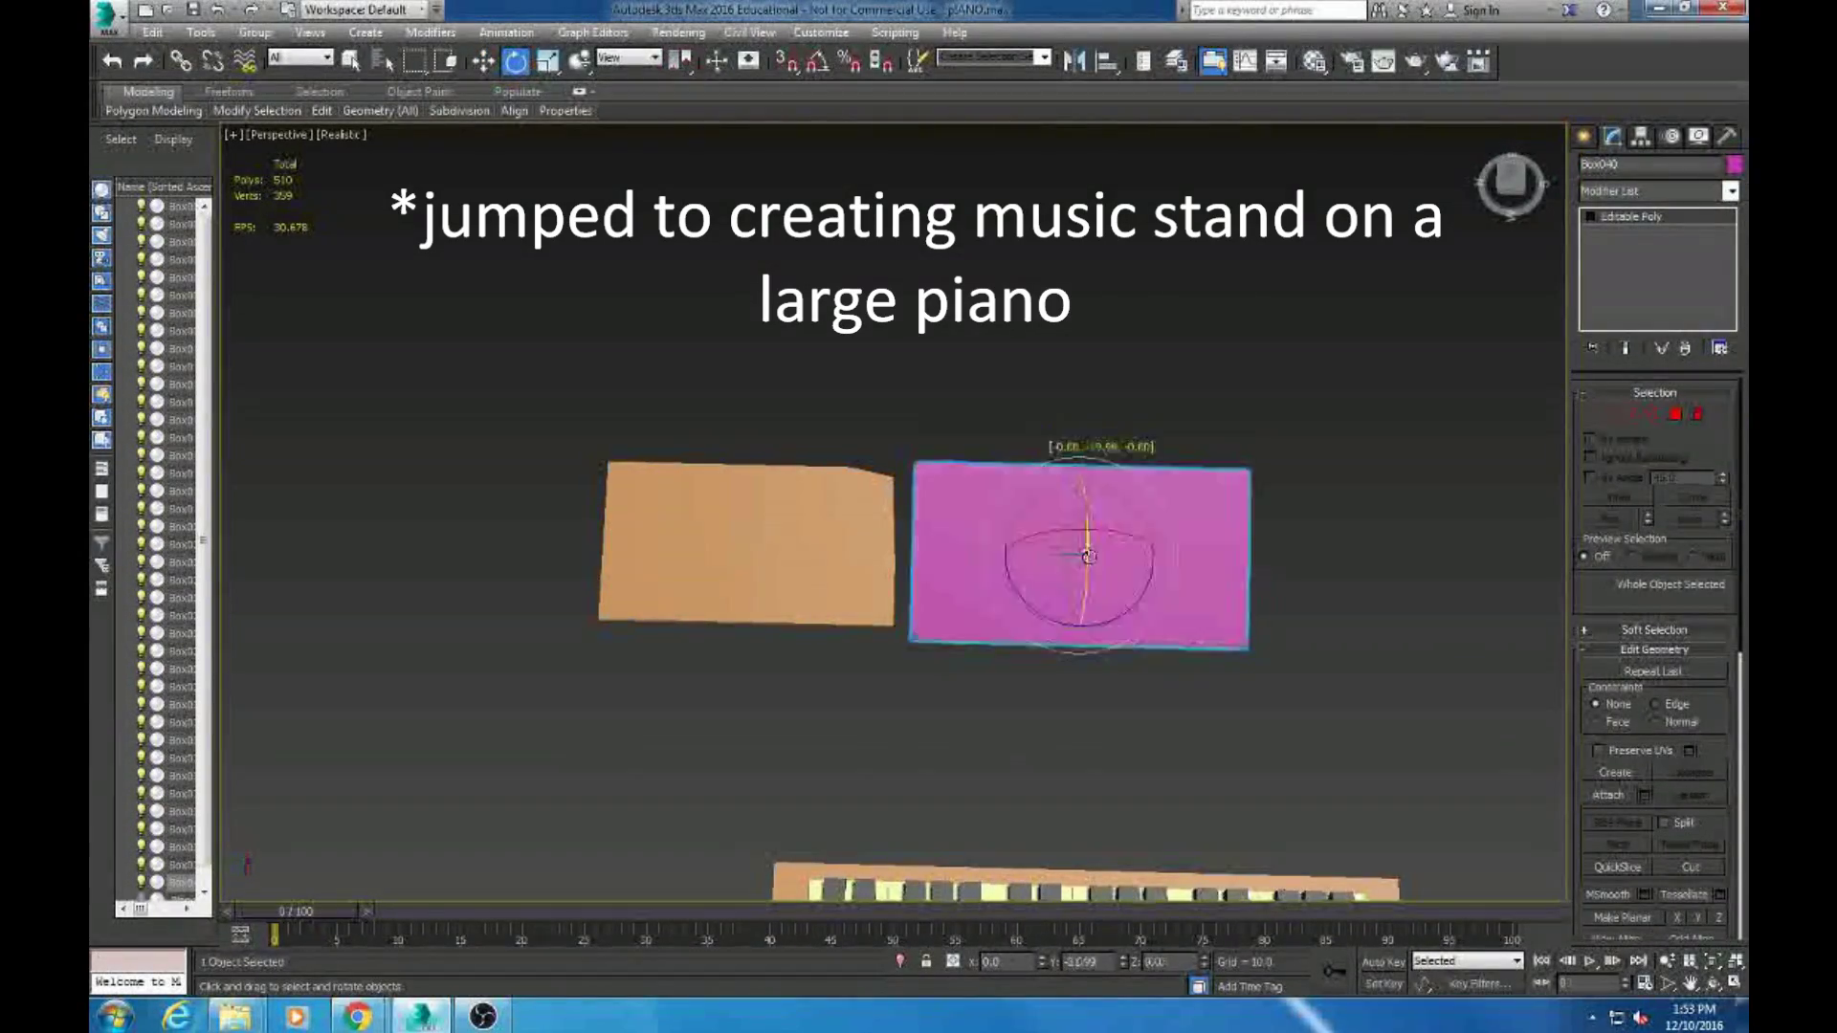
key("2")
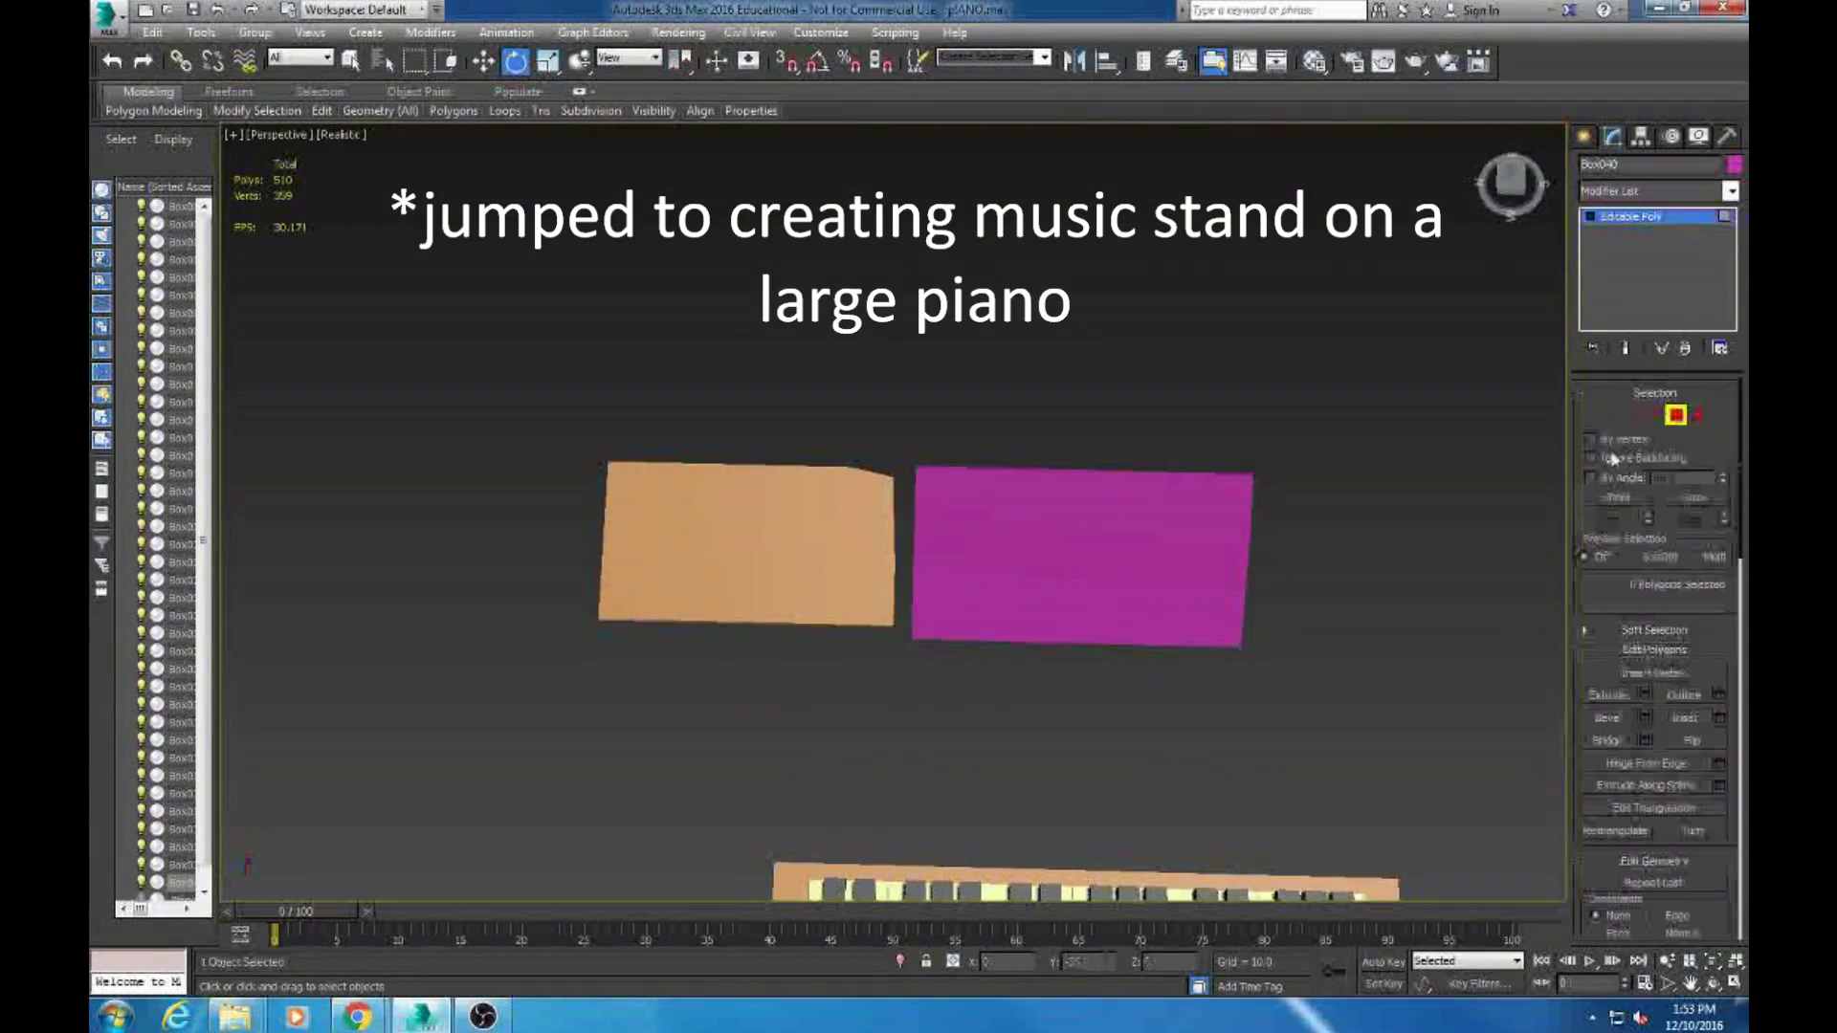
Select the two short edges at the magenta panel's outer upper corner and try extruding them with a height of 10
scroll(1165, 418, "up", 3)
mouse_move(1164, 419)
middle_mouse_down("alt")
mouse_move(1140, 463)
mouse_move(1190, 471)
mouse_move(1167, 454)
middle_mouse_up("alt")
left_click(1191, 470)
scroll(1163, 450, "up", 4)
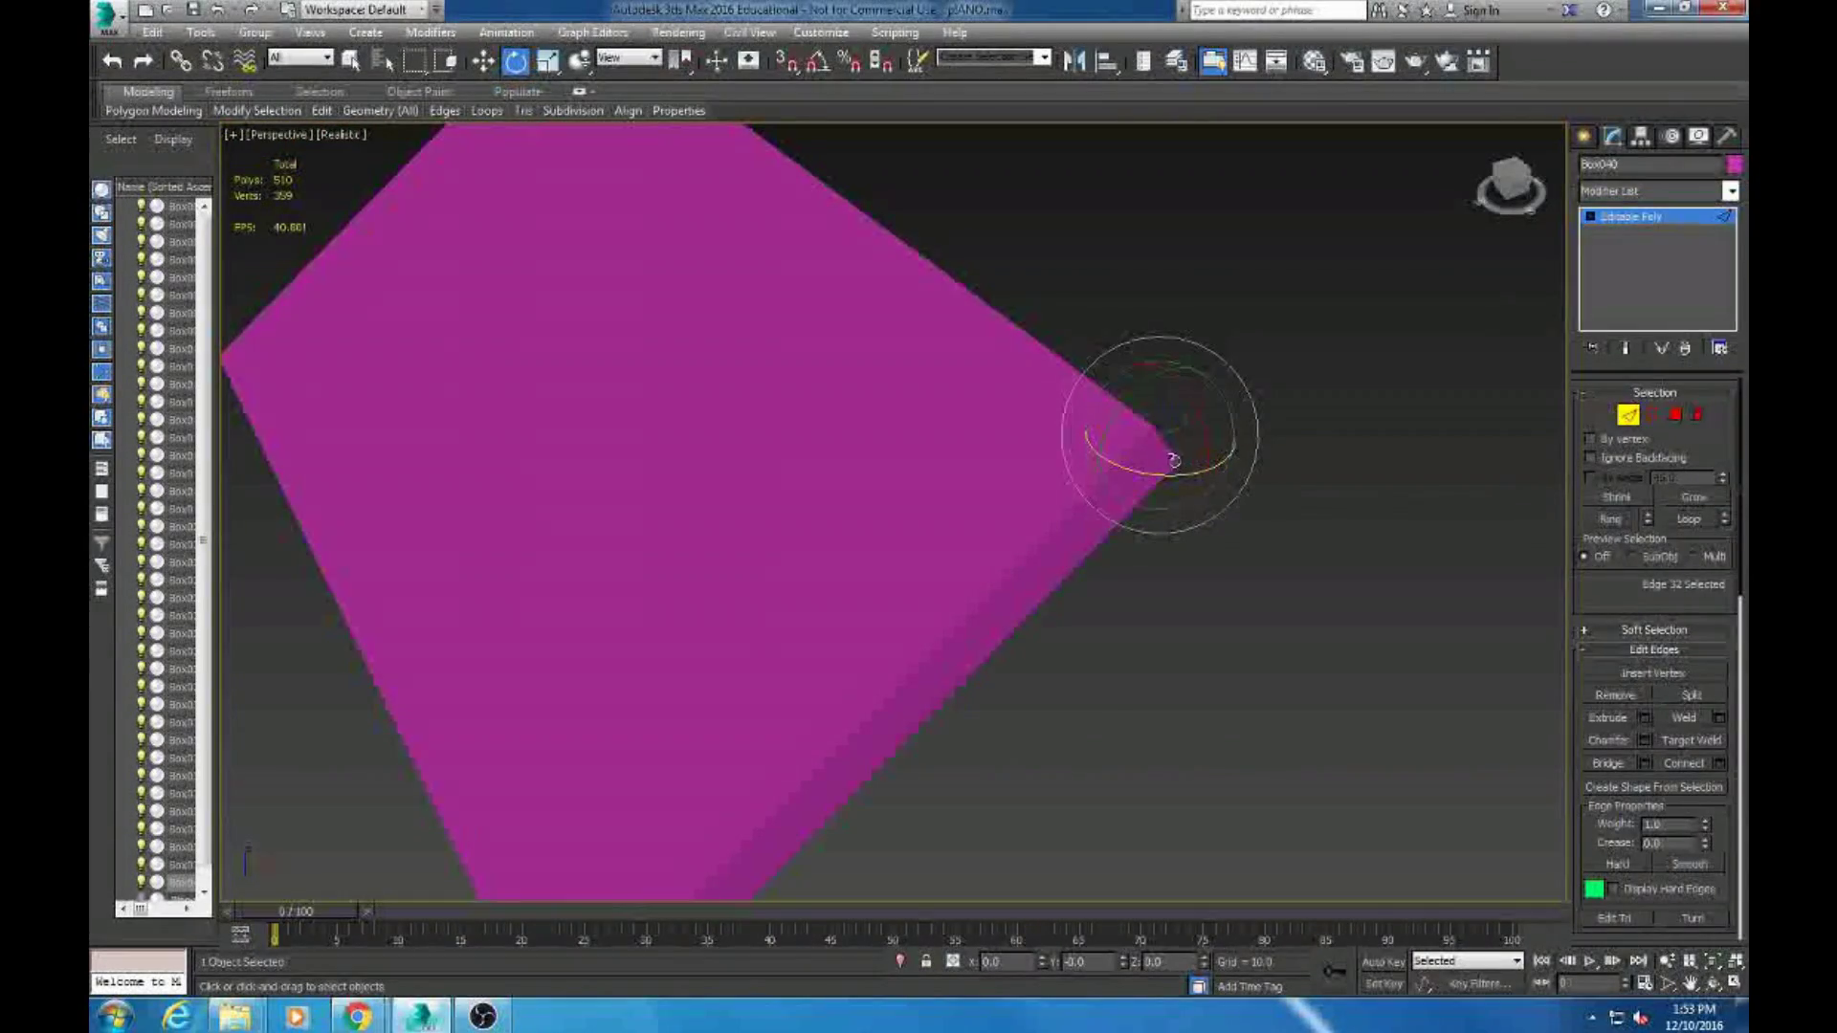
middle_click_drag(1143, 434, 669, 316, "alt")
left_click(620, 247)
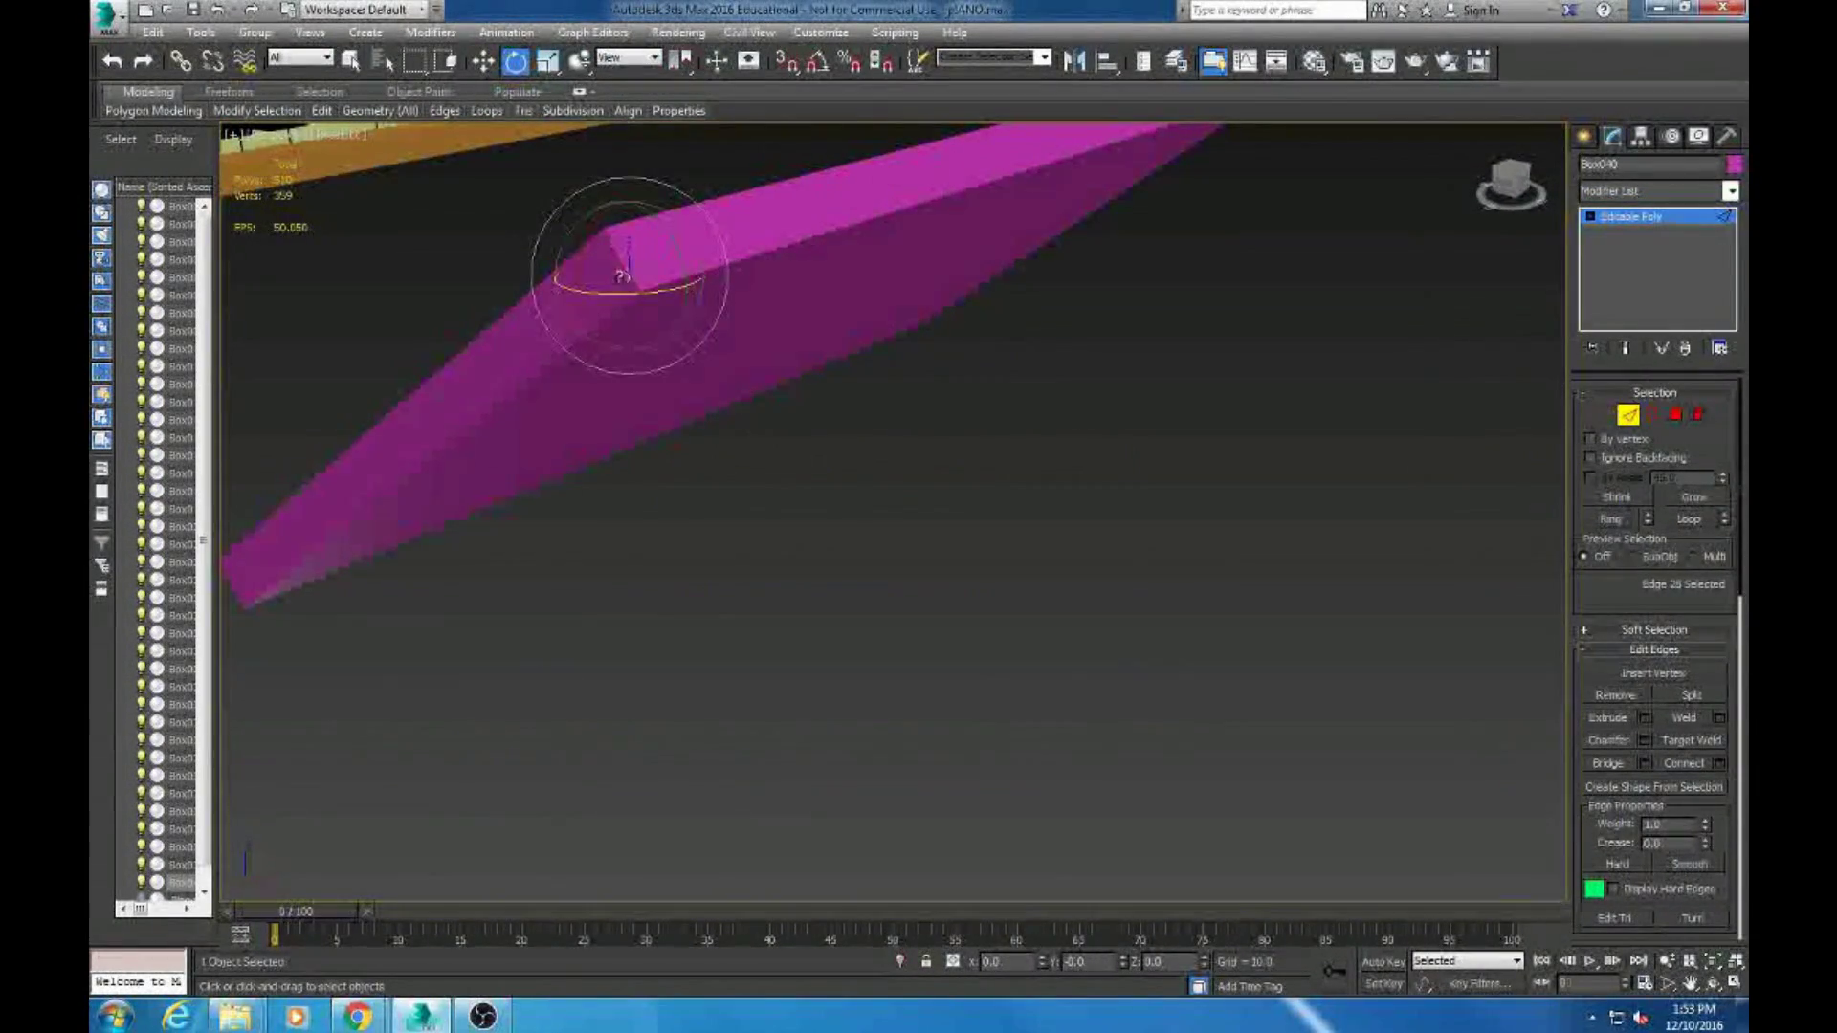
scroll(789, 443, "down", 3)
left_click(1643, 718)
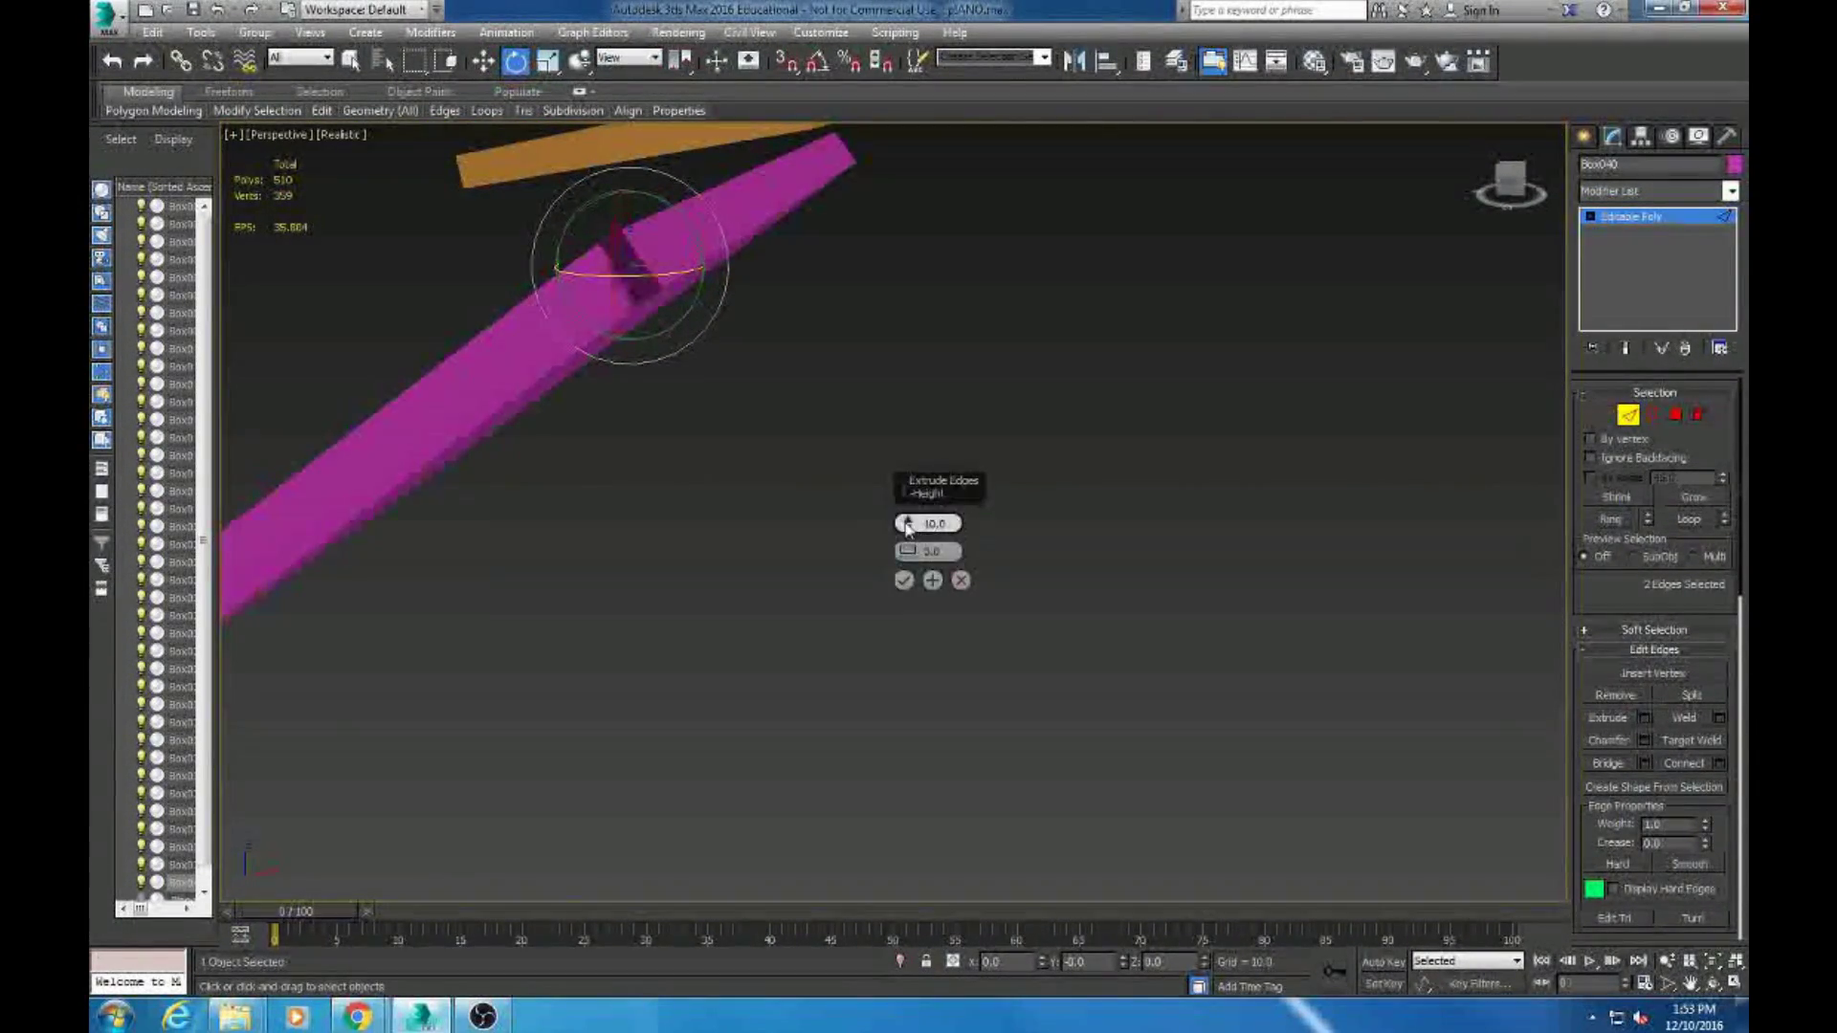
left_click(904, 580)
Extrude the magenta panel's two corner edges with a width of 6.187, lowering the extrusion height to bevel the corner
scroll(1025, 562, "down", 3)
middle_click_drag(922, 553, 1444, 545, "alt")
scroll(1025, 561, "up", 4)
scroll(689, 410, "up", 3)
left_click(1025, 533)
scroll(1325, 481, "down", 3)
left_click(1611, 718, "shift")
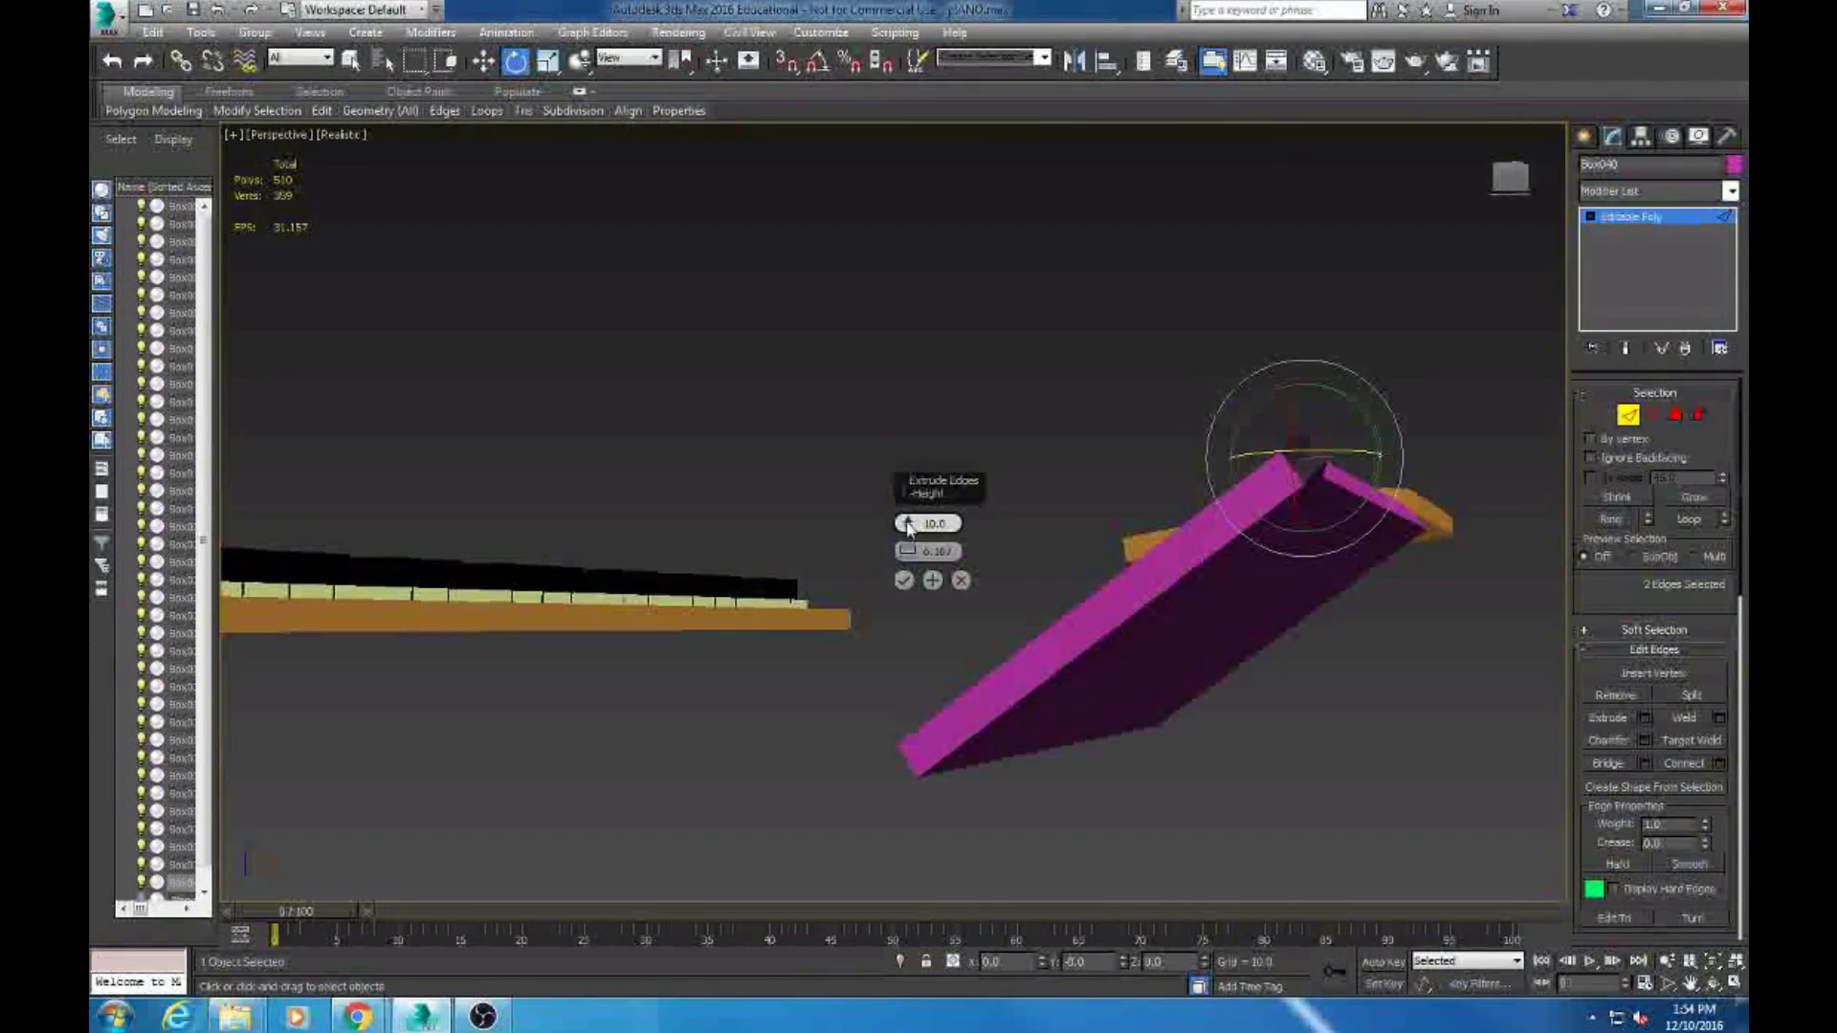
middle_click_drag(918, 337, 1198, 620, "alt")
left_click_drag(906, 522, 909, 564)
key("Return")
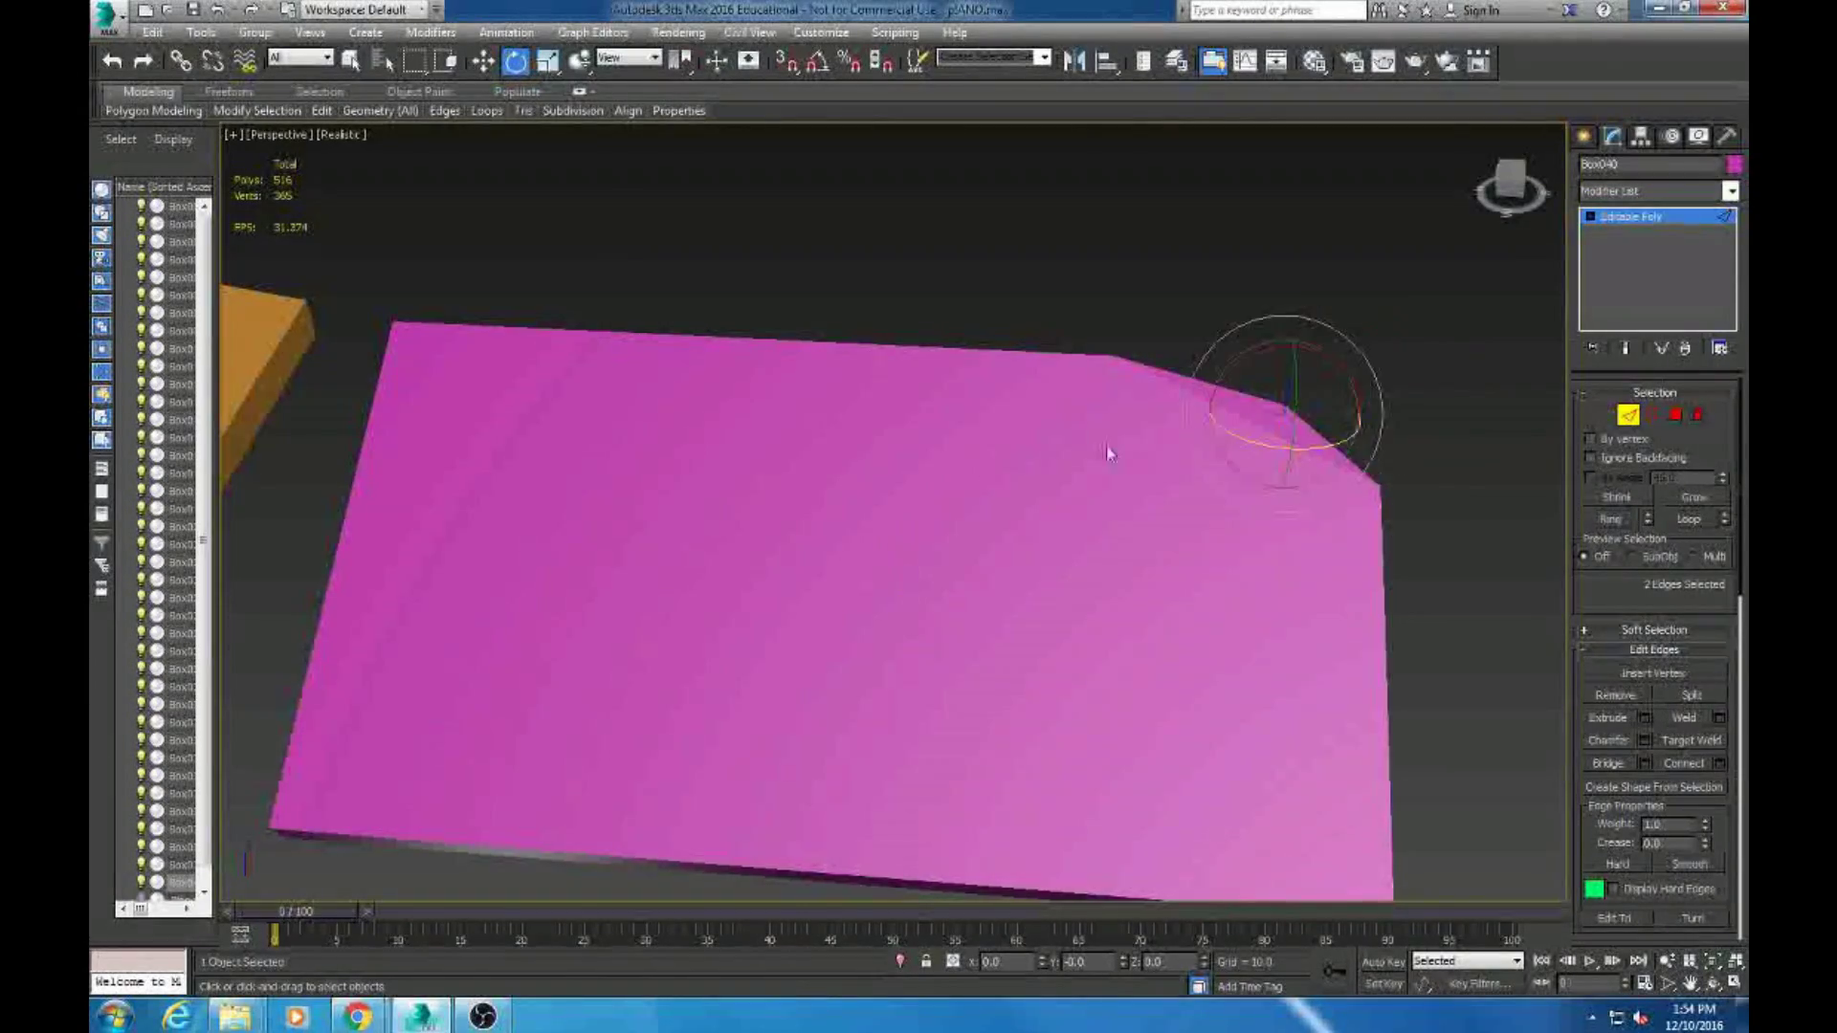
Select and delete the polygons of the magenta panel's square-cornered half
scroll(985, 472, "down", 6)
key("4")
left_click_drag(996, 427, 1060, 627)
key("Delete")
Try a Symmetry modifier with the Y mirror axis on the remaining half of the panel
left_click(1661, 189)
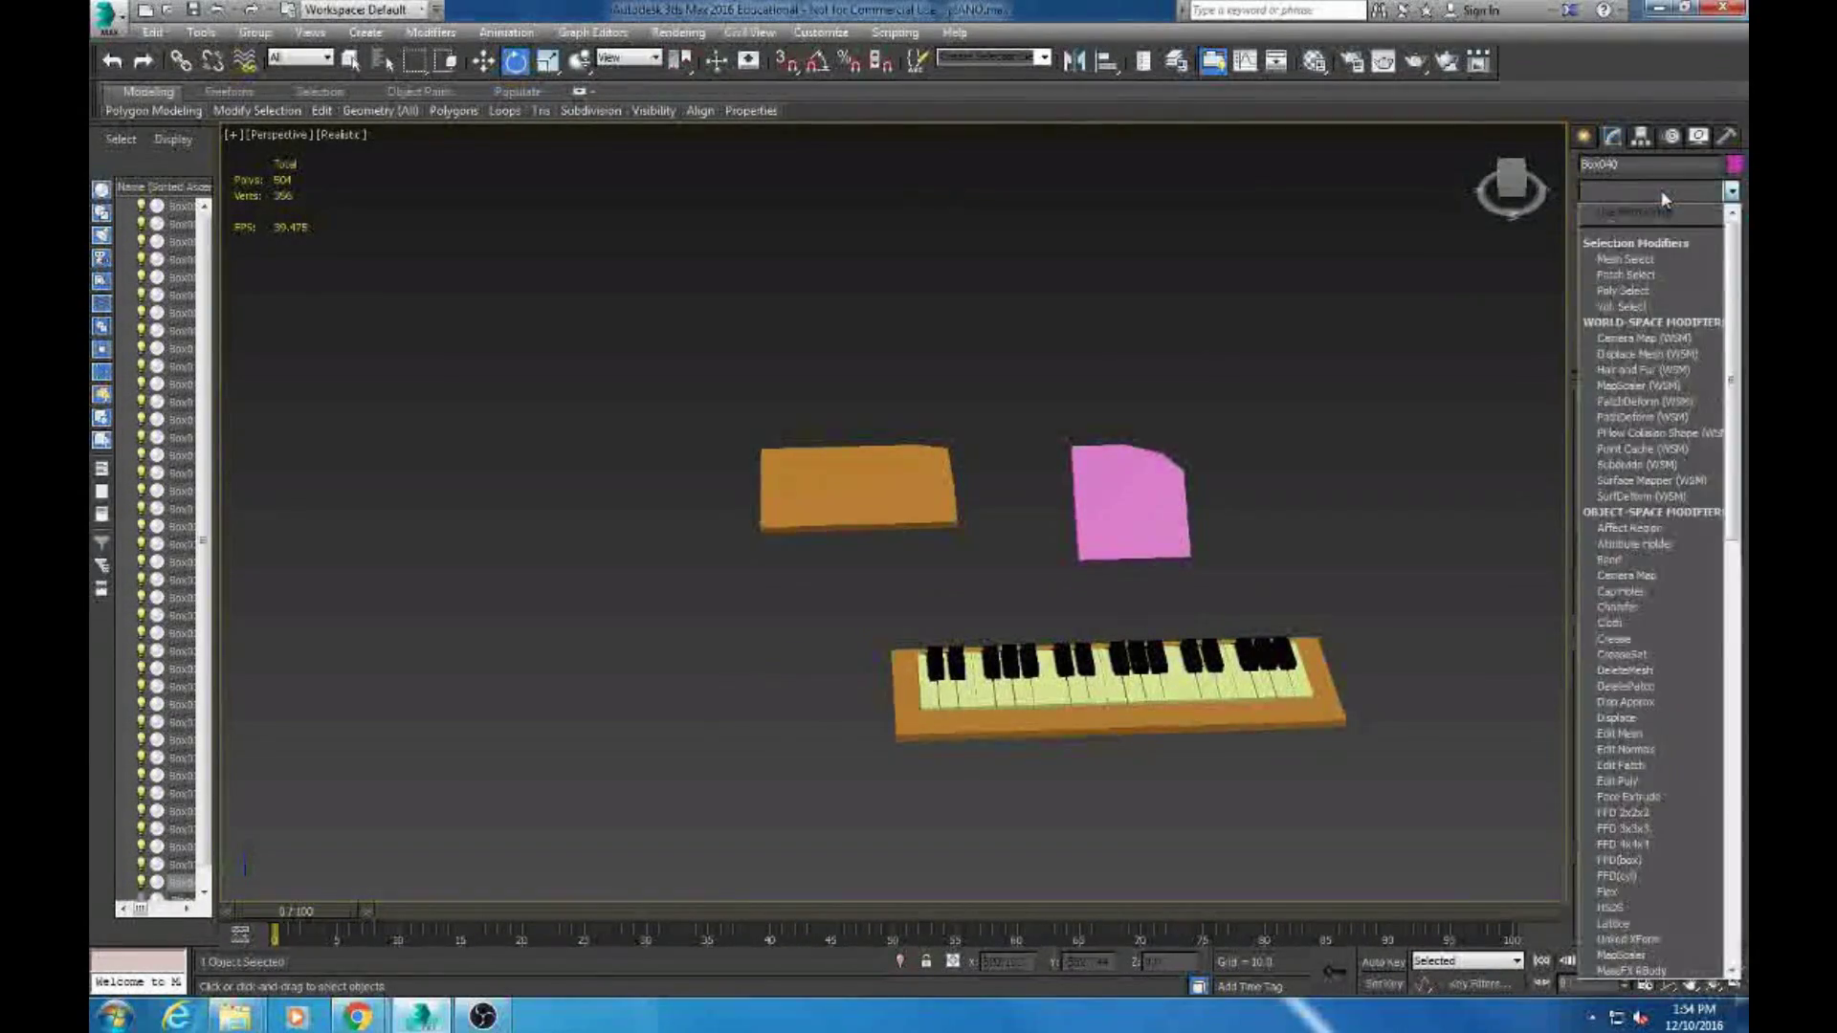
type("sym")
key("Return")
left_click(1646, 429)
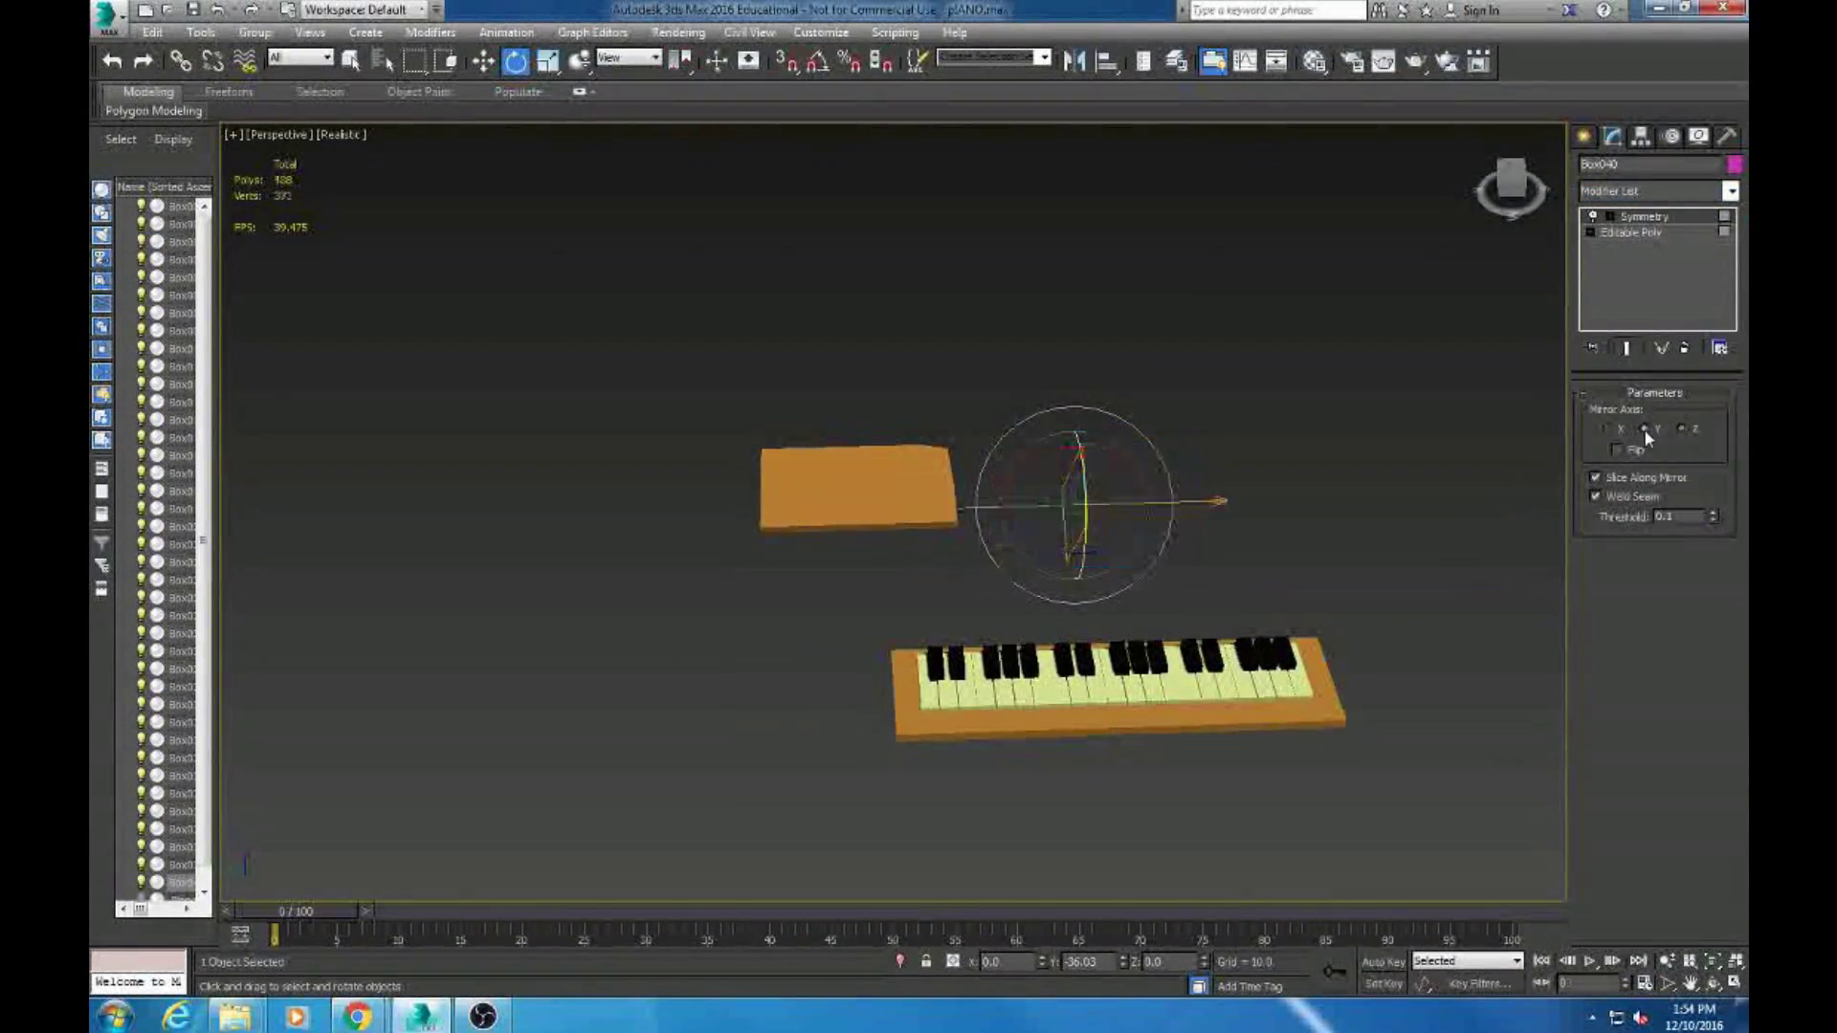
Restore the full magenta panel and apply a Symmetry modifier to it with Y as the mirror axis
right_click(1531, 457)
left_click(1513, 450)
right_click(1004, 501)
left_click(1189, 717)
left_click(1661, 189)
type("sym")
key("Return")
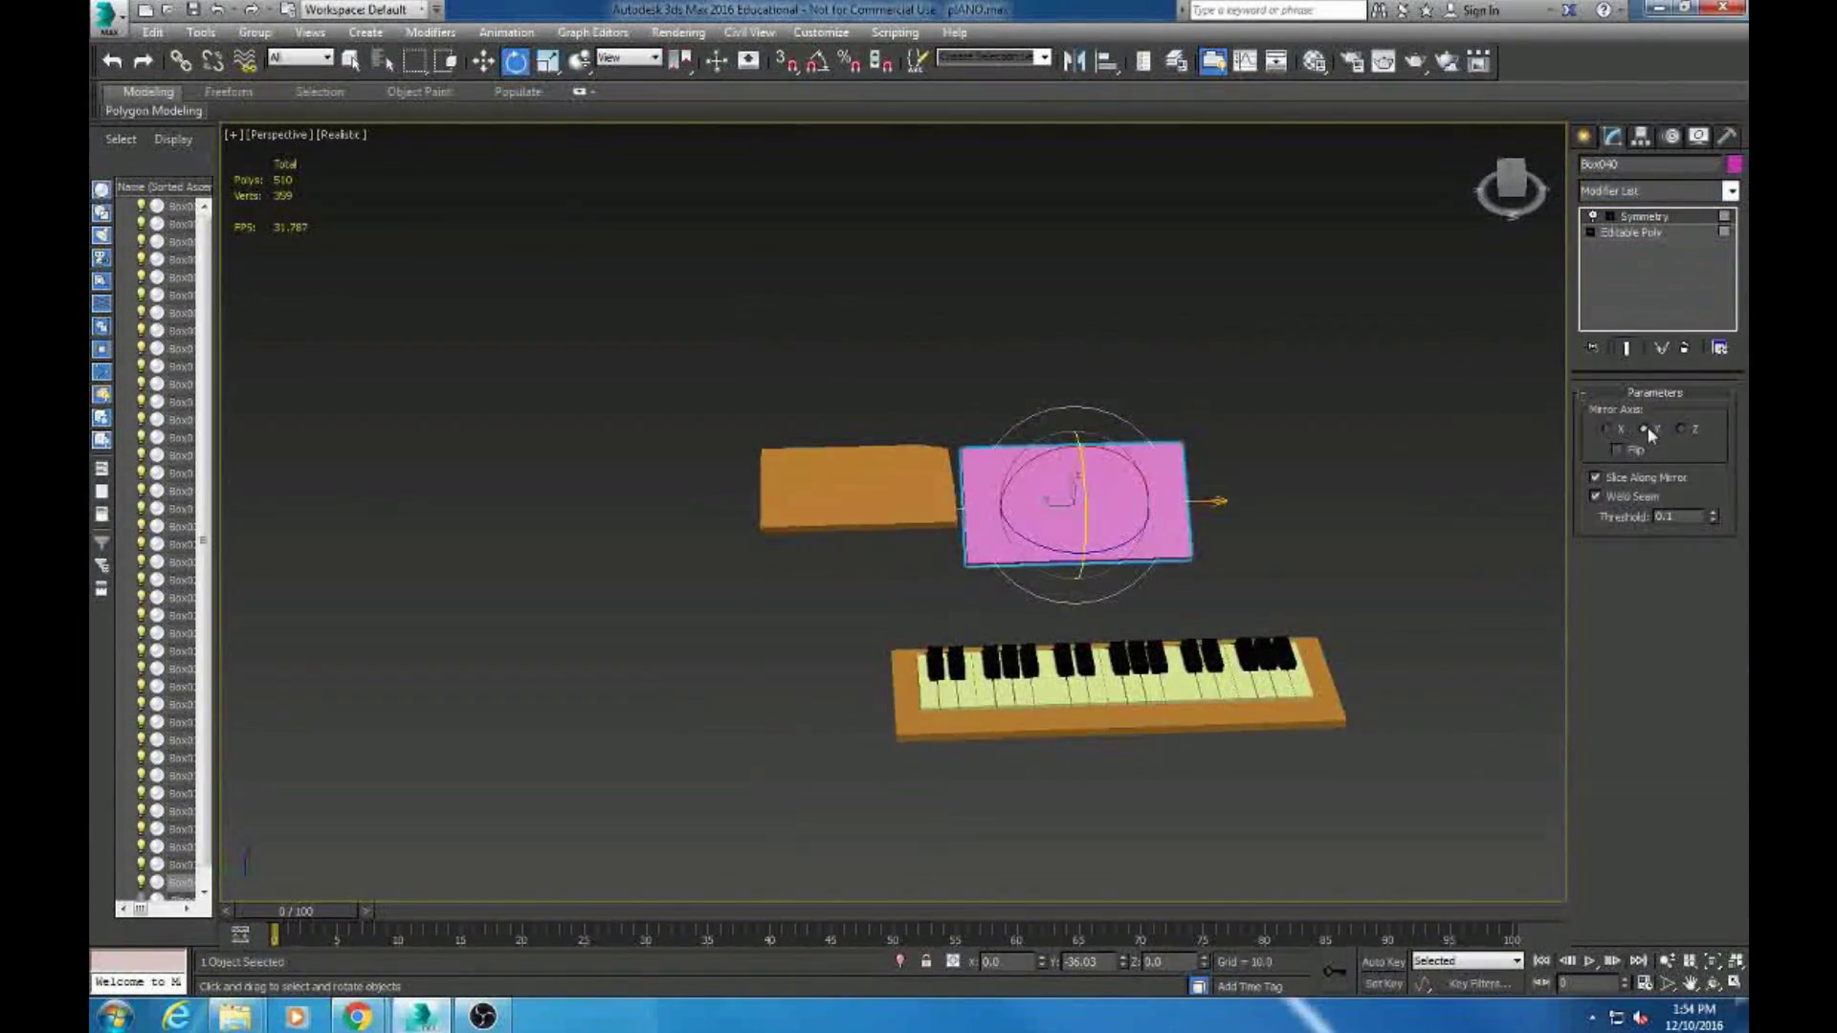
Extrude the magenta panel's two remaining square corner edges beneath its Symmetry modifier to bevel the corners on both sides
left_click(1631, 232)
scroll(1132, 521, "up", 5)
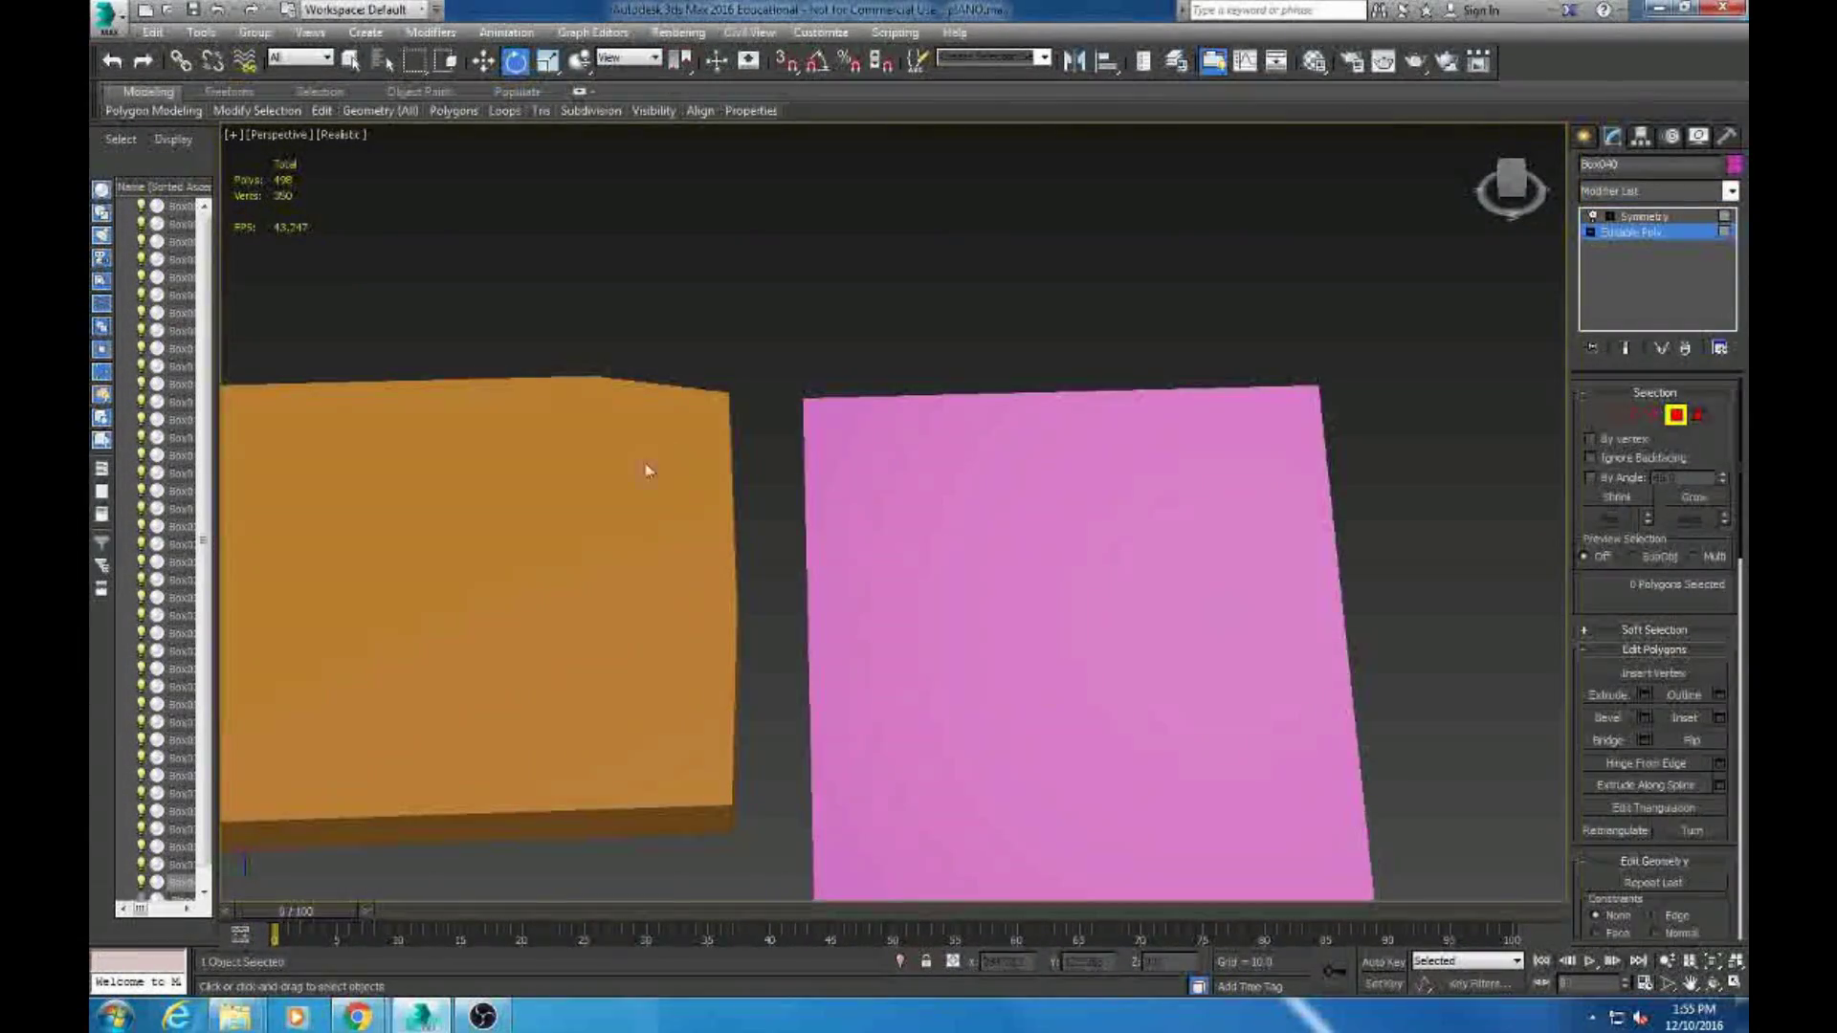
left_click(1649, 417)
middle_click_drag(833, 570, 1335, 593, "alt")
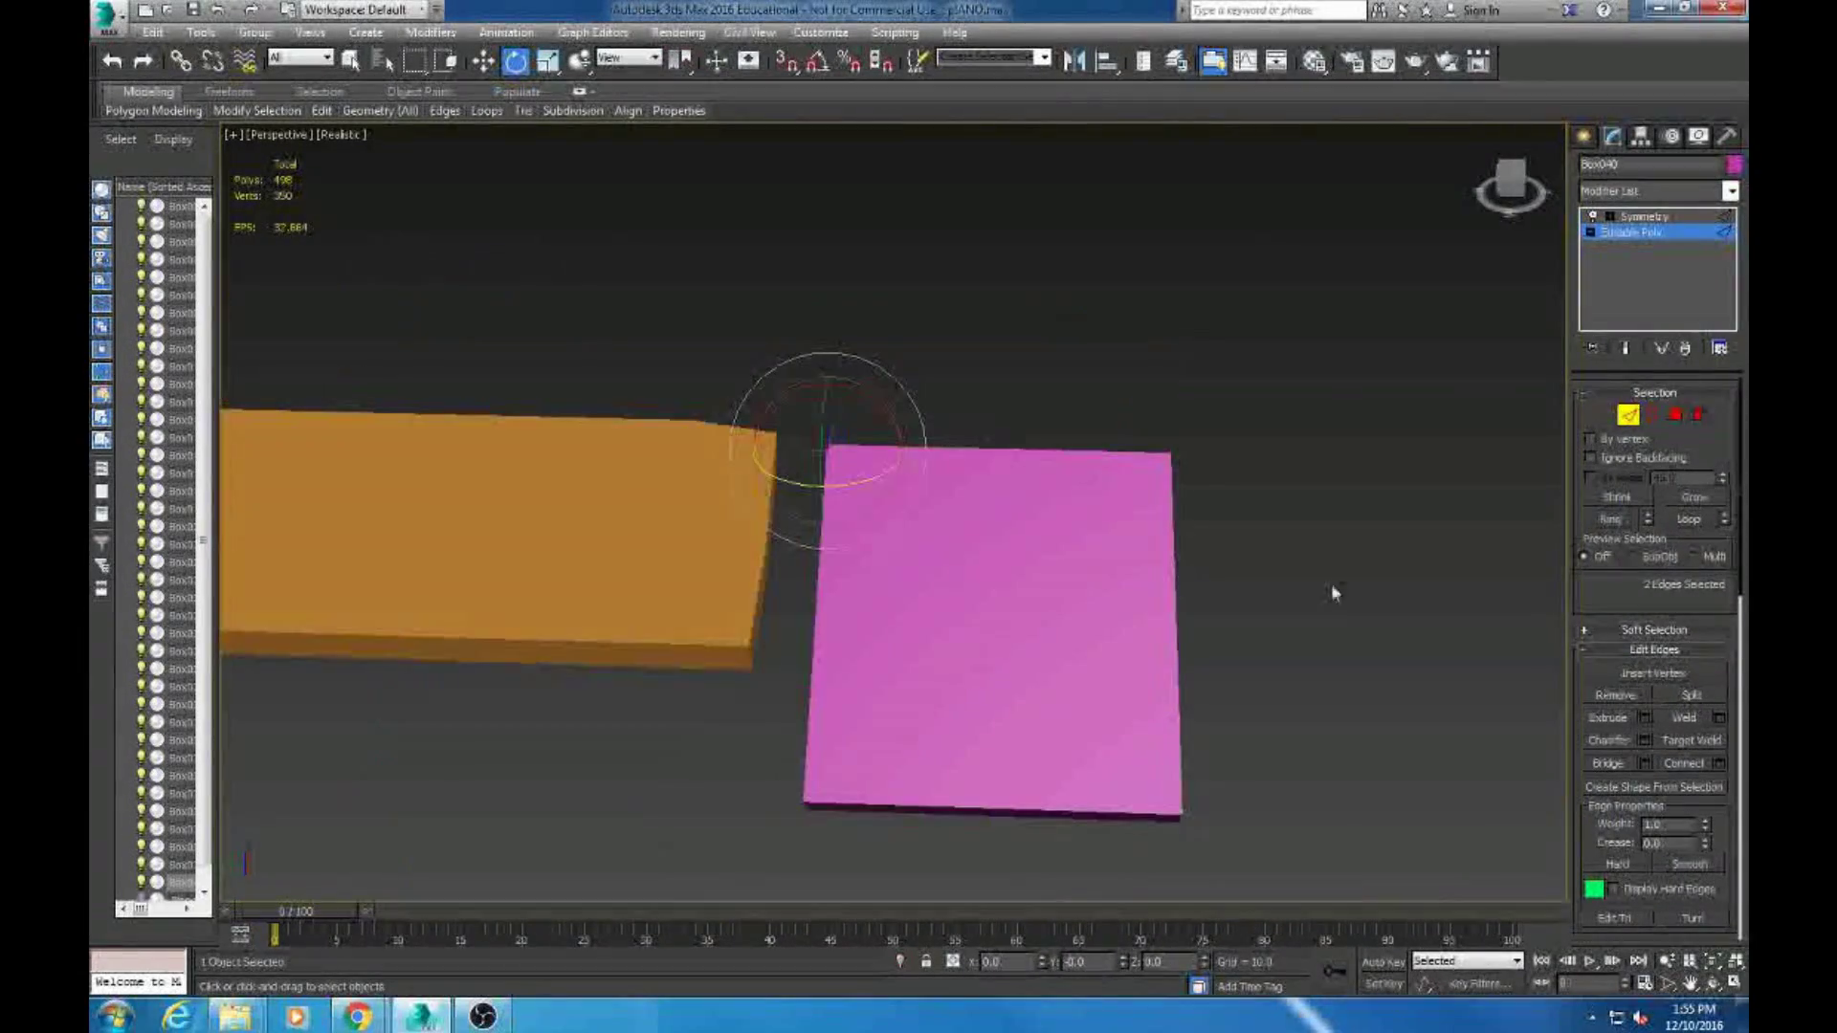
left_click(1644, 718)
left_click(903, 580)
scroll(890, 516, "down", 5)
Scale the orange board down into a narrow strip to sit behind the keyboard
left_click(515, 367)
left_click(641, 498)
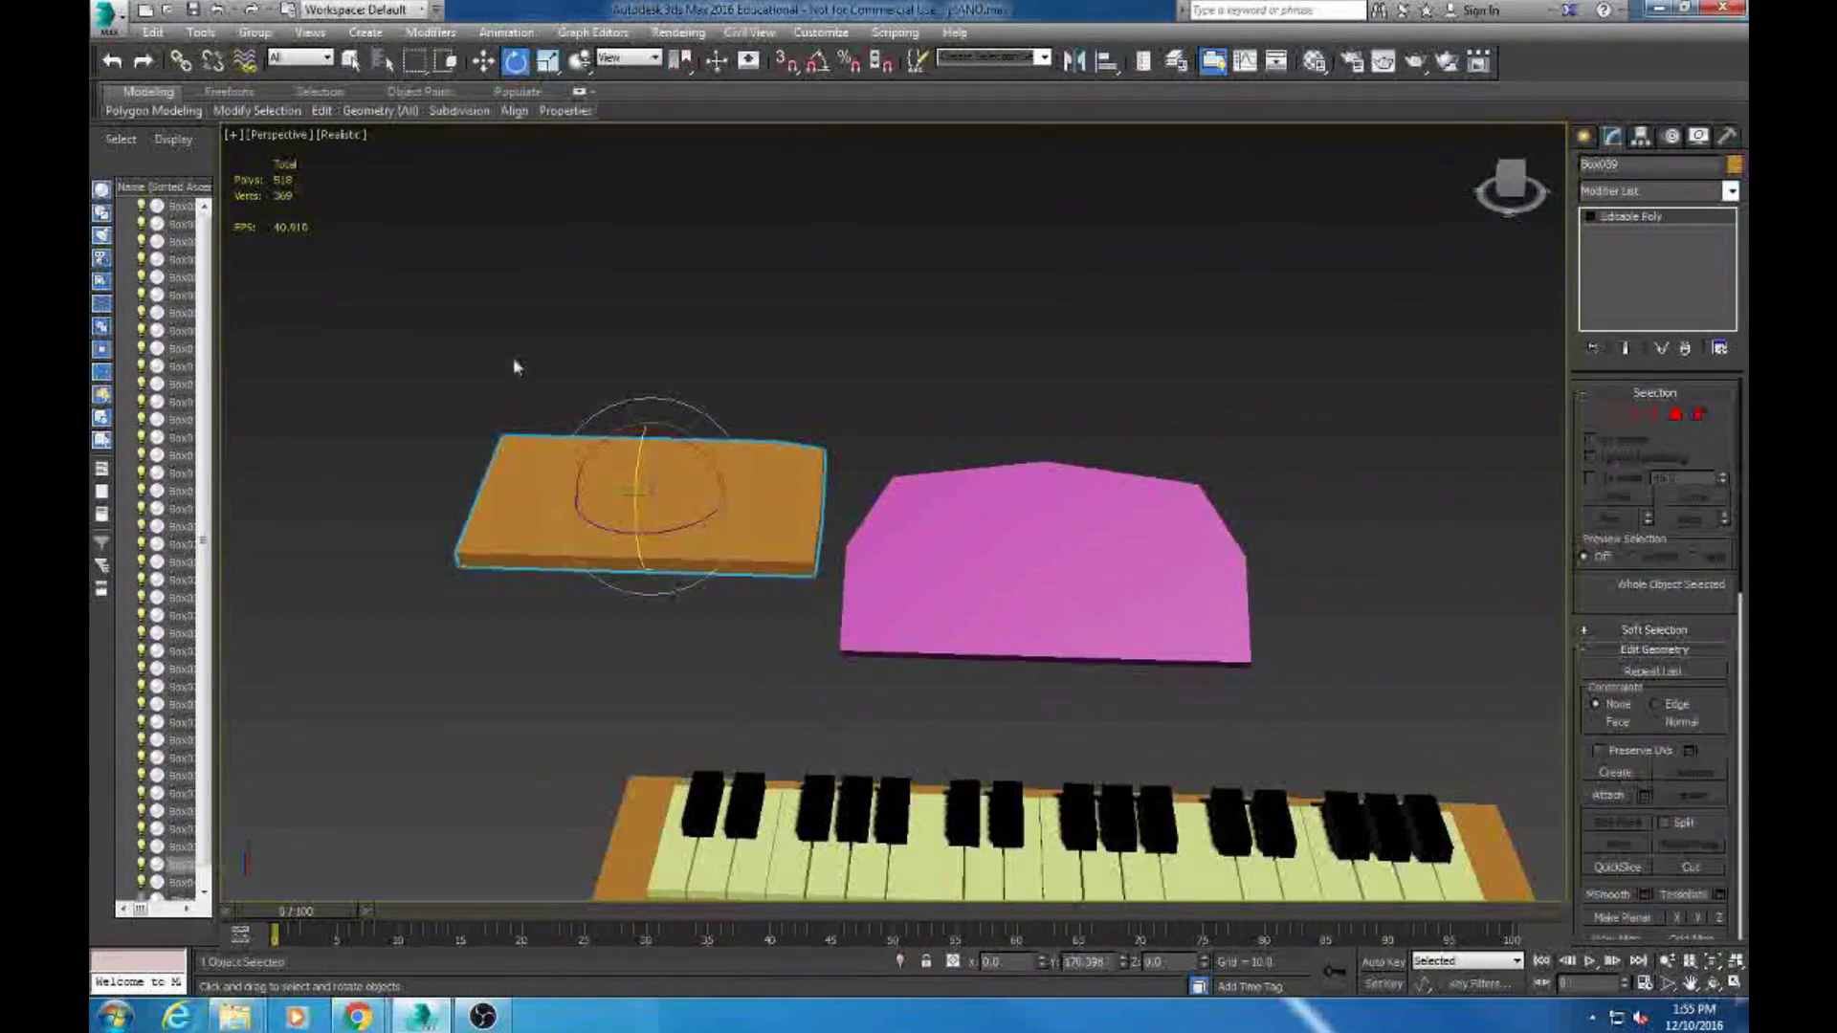
right_click(760, 528)
left_click(821, 473)
middle_click_drag(1148, 536, 861, 516, "alt")
left_click(783, 333)
key("w")
key("ctrl+z")
key("ctrl+z")
scroll(843, 525, "up", 2)
key("r")
left_click_drag(843, 524, 762, 525)
Adjust the edges at the foot of the magenta panel, beneath its Symmetry modifier, to fit against the narrow orange strip
middle_click_drag(762, 525, 977, 532, "alt")
left_click(967, 449)
middle_click_drag(967, 450, 1357, 401, "alt")
left_click(1612, 135)
left_click(1643, 238)
scroll(951, 738, "up", 3)
middle_click_drag(951, 738, 913, 622, "alt")
left_click(902, 517)
middle_click_drag(891, 446, 987, 550, "alt")
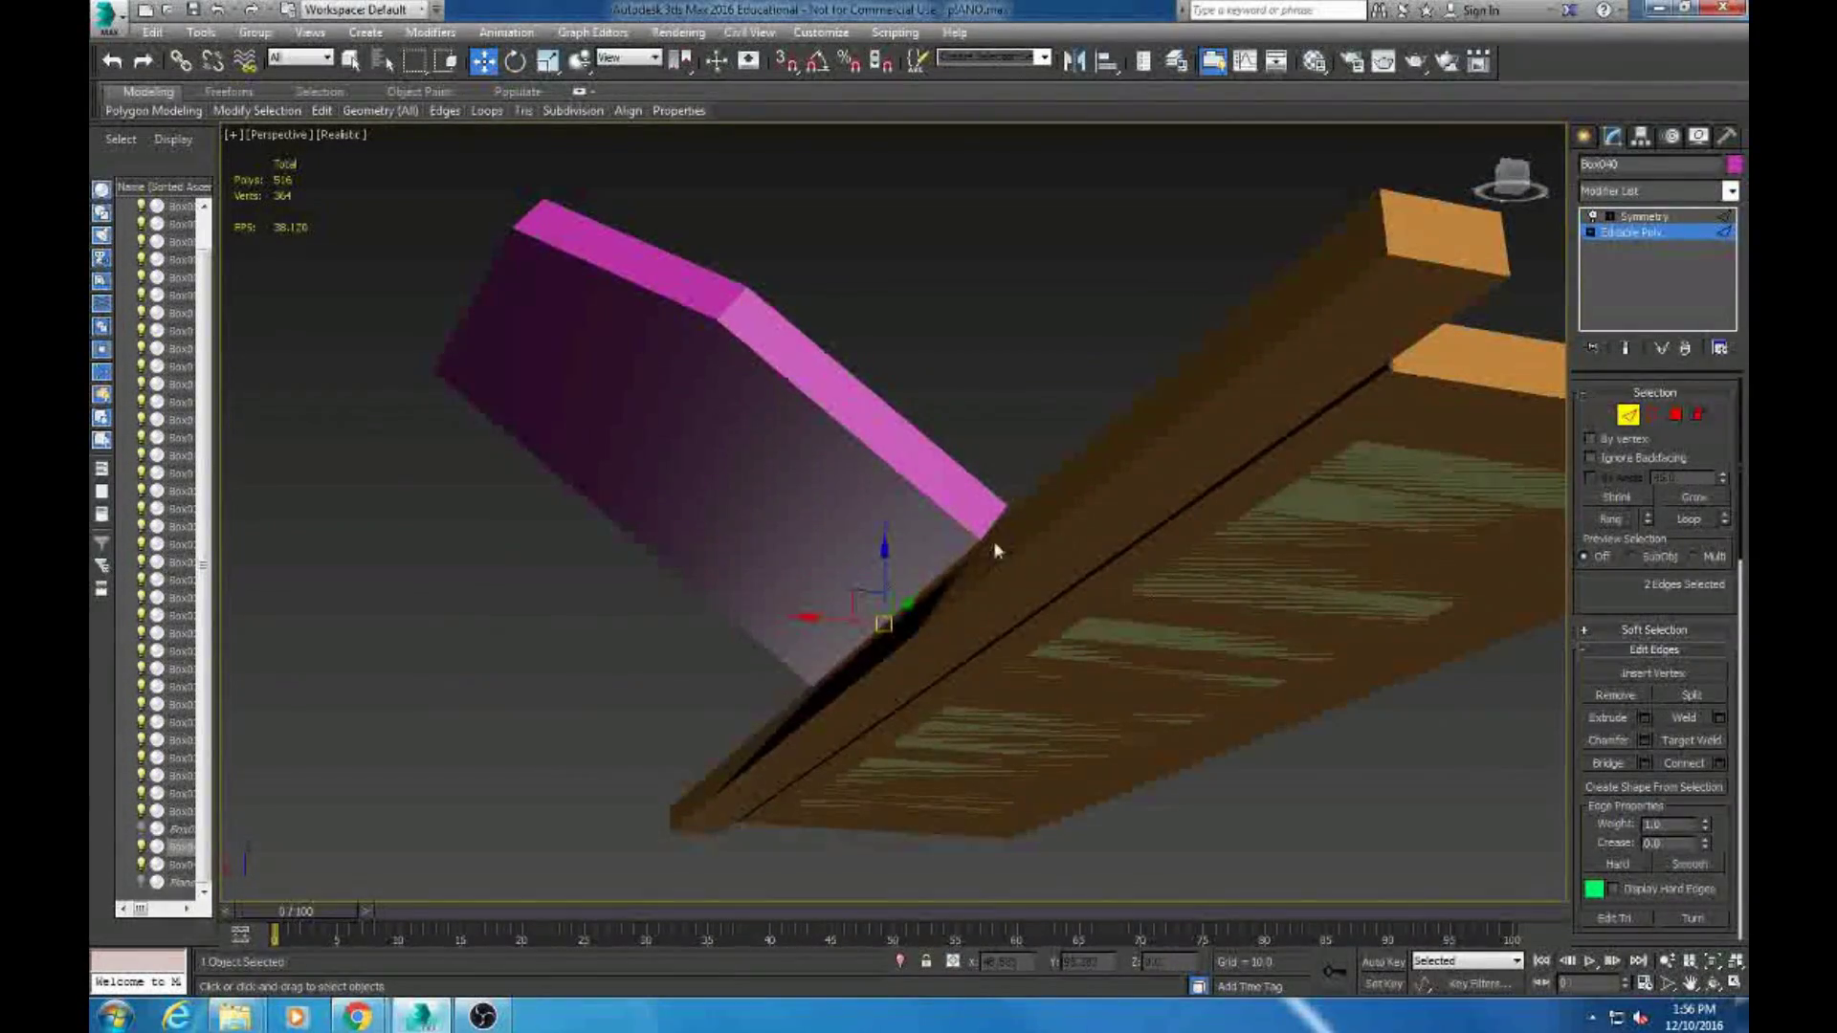
left_click(991, 520, "ctrl")
scroll(977, 569, "up", 3)
left_click(995, 477, "ctrl")
middle_click_drag(995, 477, 1330, 474, "alt")
scroll(1059, 472, "down", 5)
scroll(1330, 475, "up", 5)
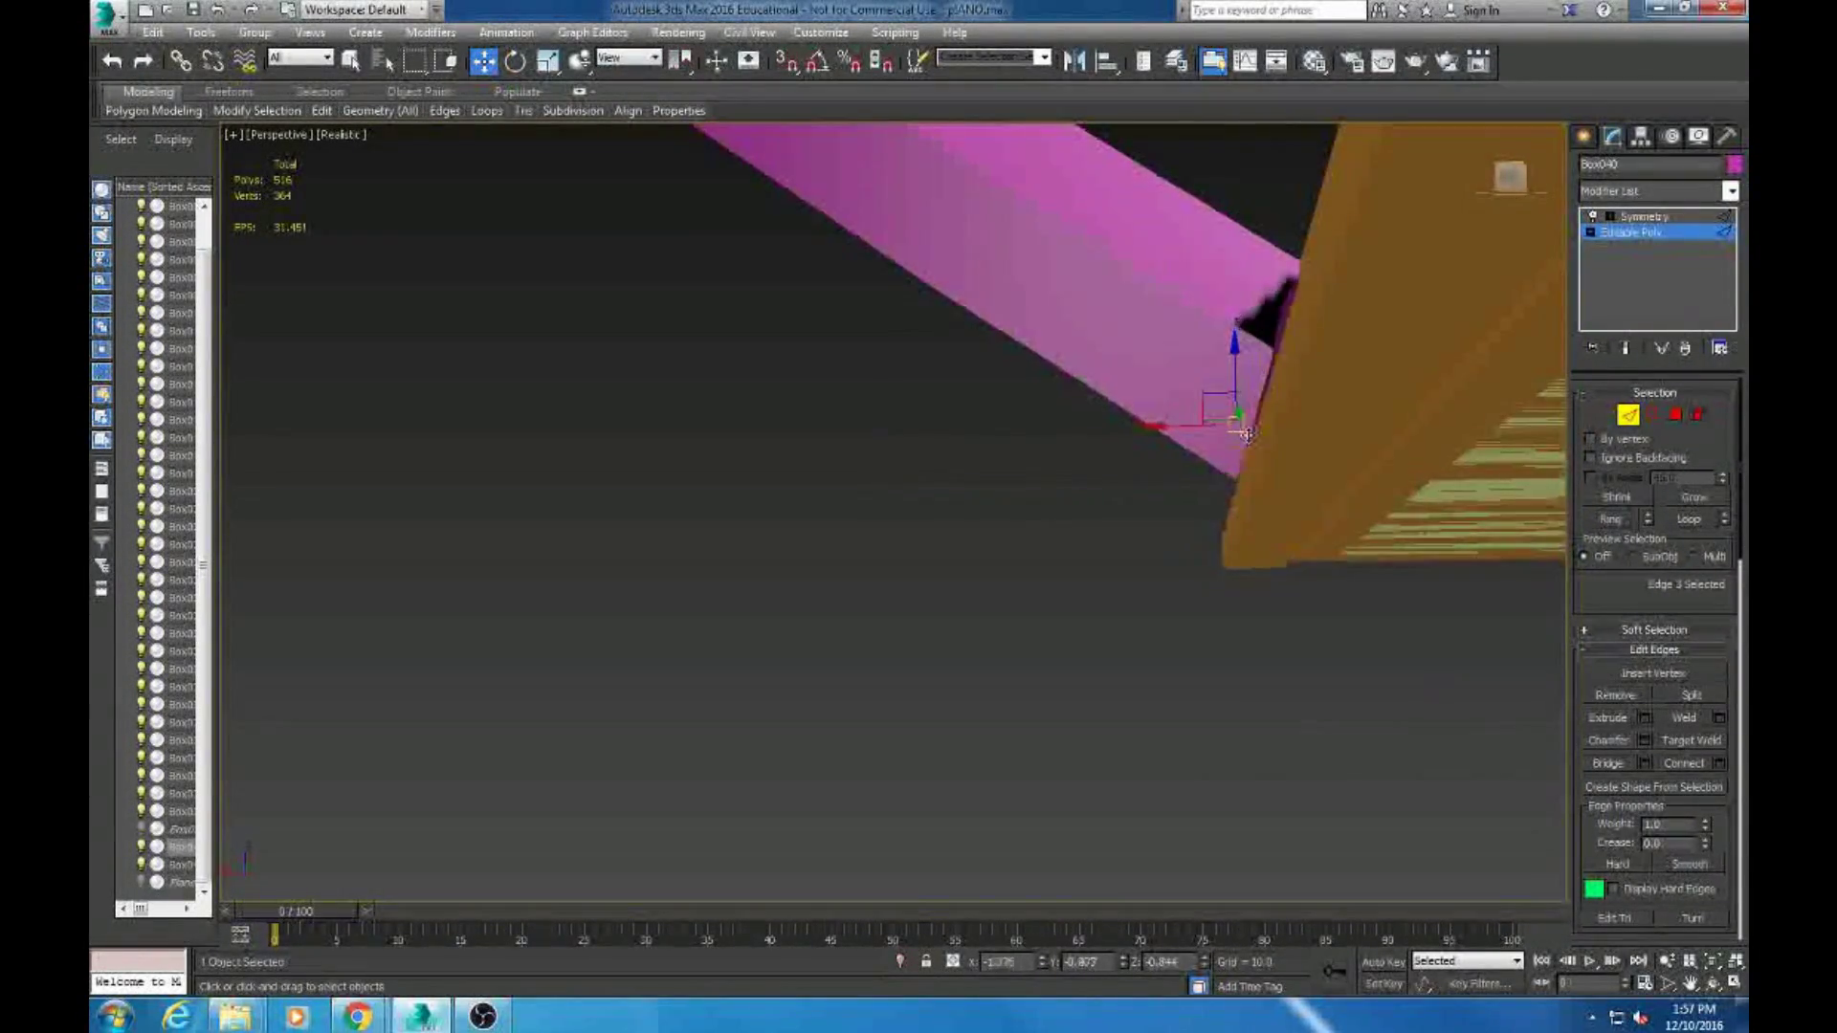
middle_click_drag(1247, 433, 1295, 483, "alt")
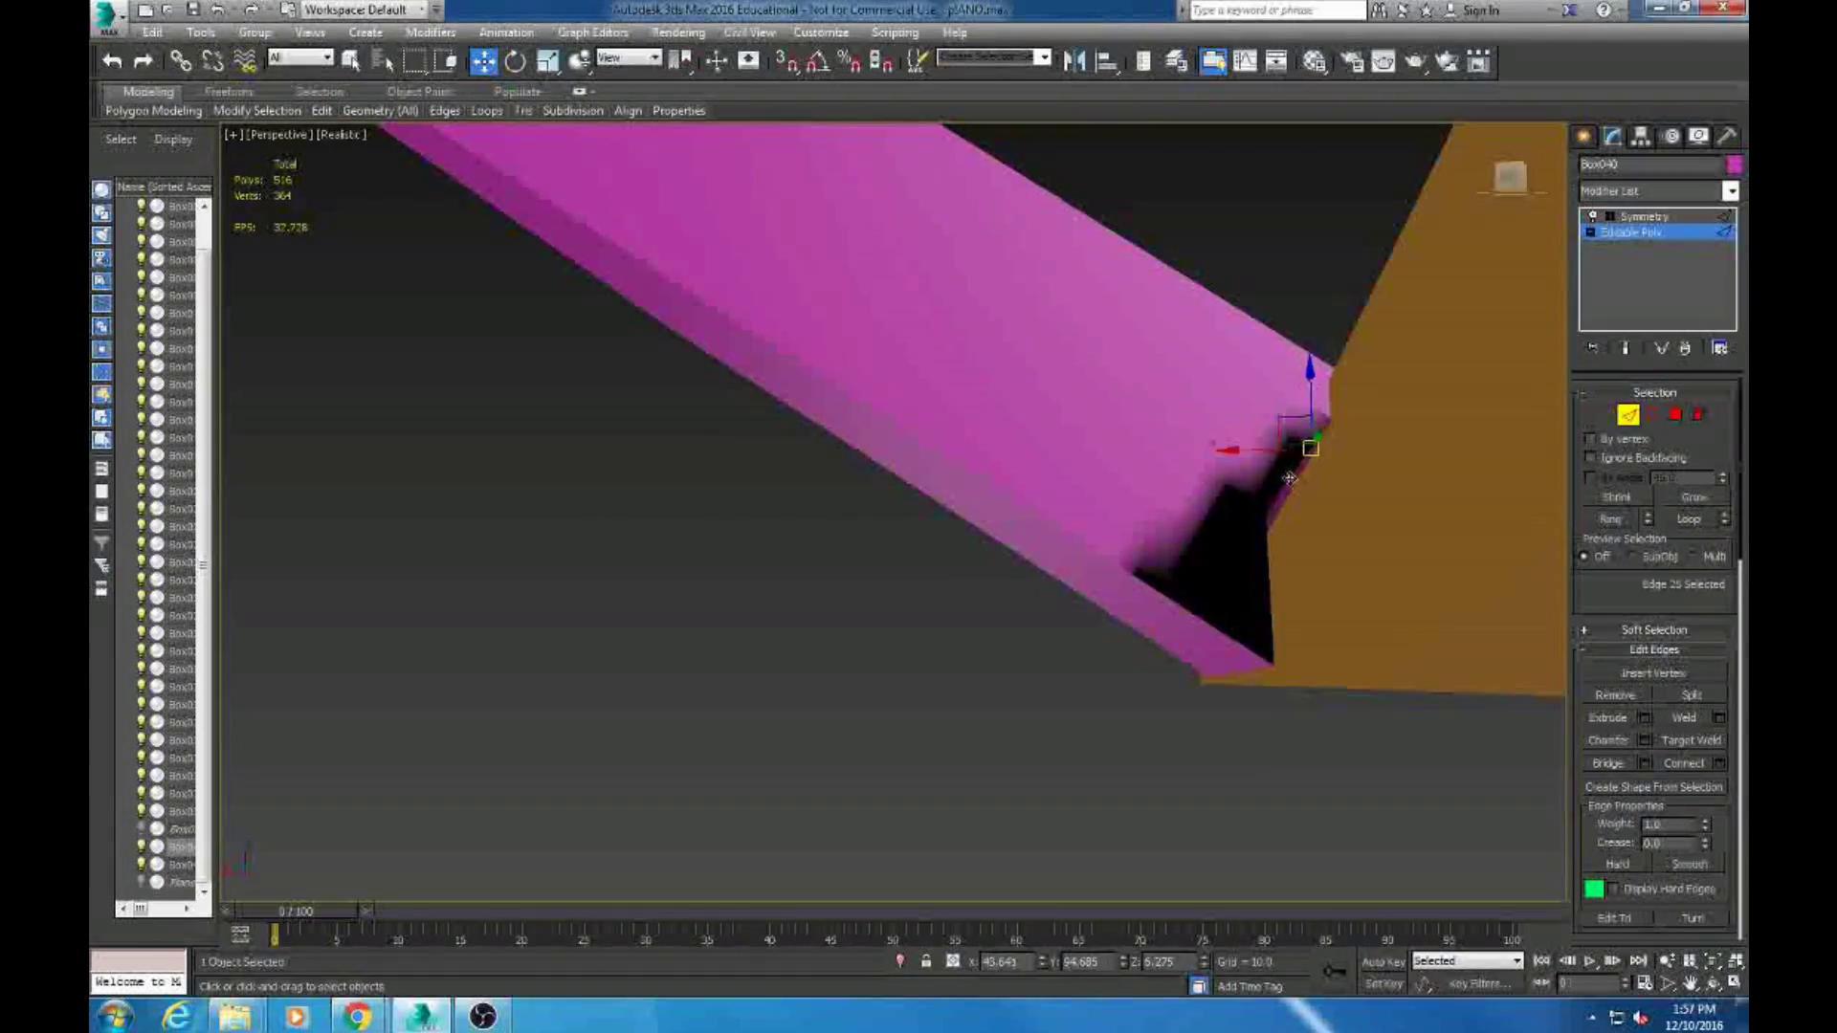
left_click_drag(1238, 442, 1271, 376)
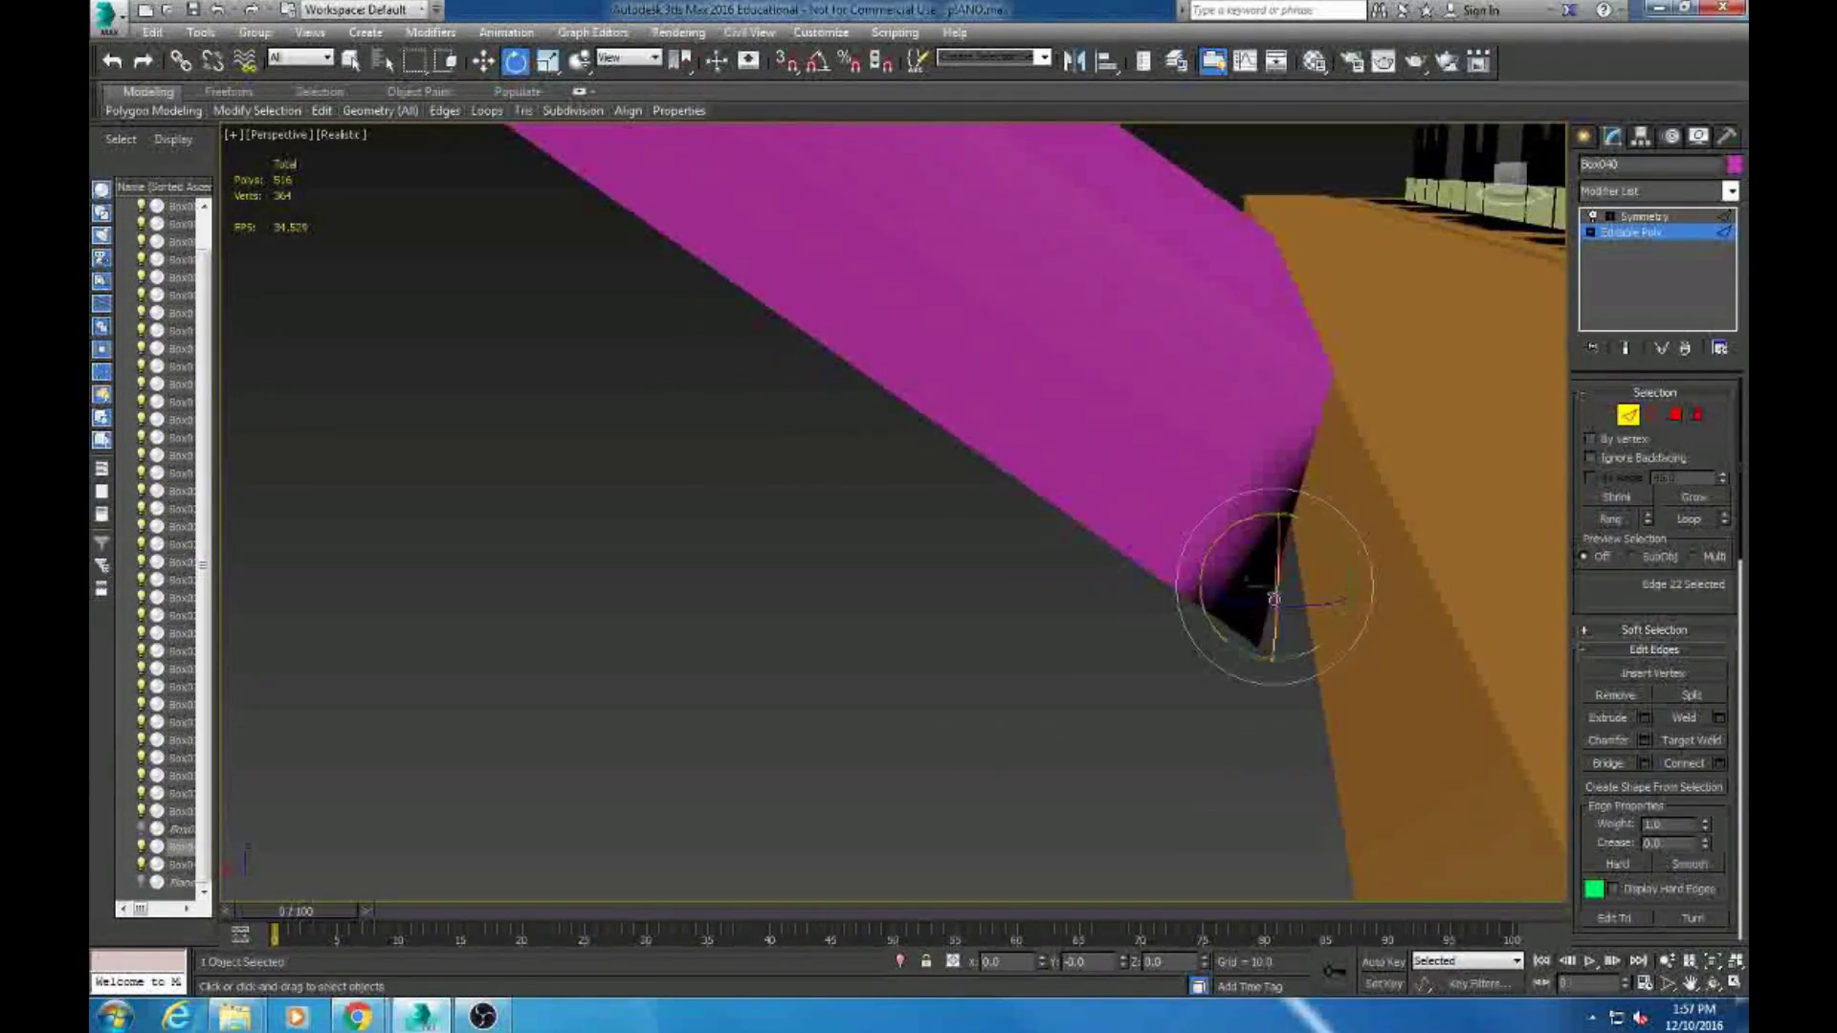
middle_click_drag(1266, 585, 1020, 575, "alt")
Convert the orange keyboard base to an editable poly and select its large top polygon
left_click(1020, 575)
right_click(1110, 522)
left_click(1168, 706)
key("4")
left_click(1148, 498)
Try a negative-height bevel of about -15.7 on the keyboard base's selected polygon, adjusting its outline
left_click(1644, 718)
left_click_drag(916, 560, 906, 762)
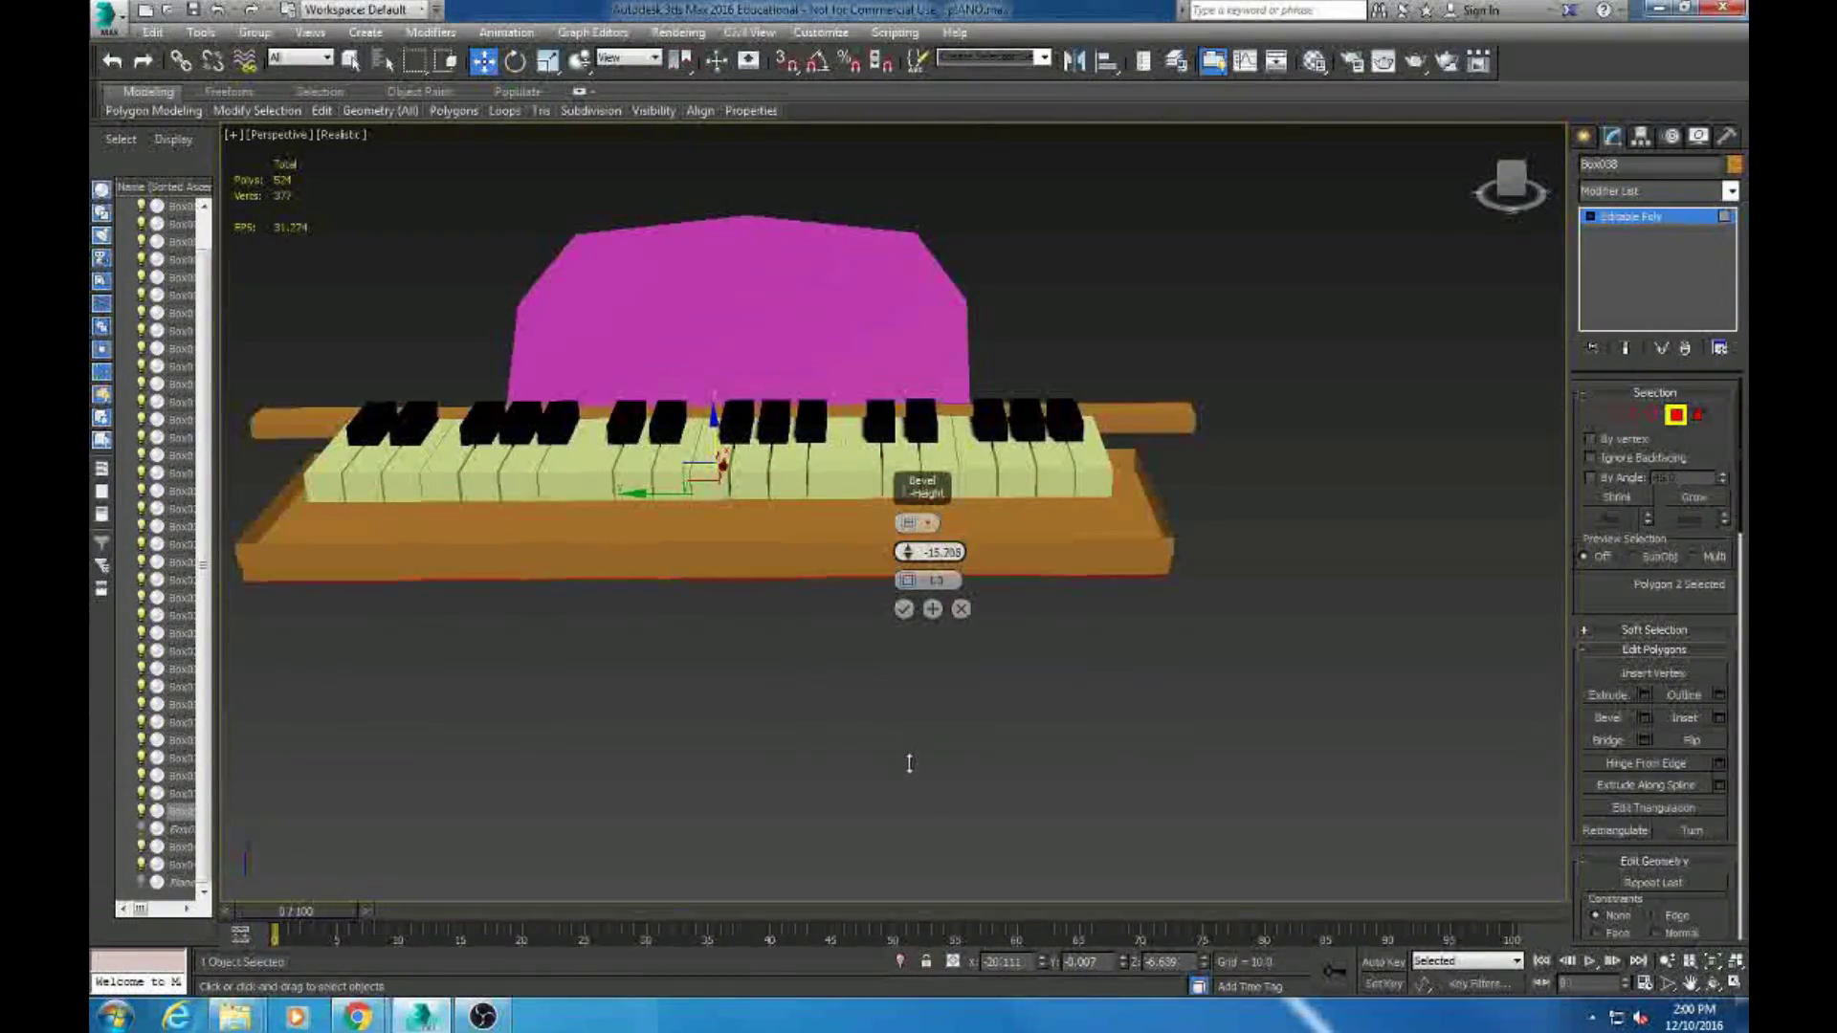
middle_click_drag(906, 762, 989, 623, "alt")
left_click_drag(907, 581, 909, 603)
middle_click_drag(907, 603, 860, 581, "alt")
left_click(861, 581)
key("ctrl+z")
Bevel the keyboard base's selected polygon with a height of -21.797 and an outline of -1.0
left_click(1644, 718)
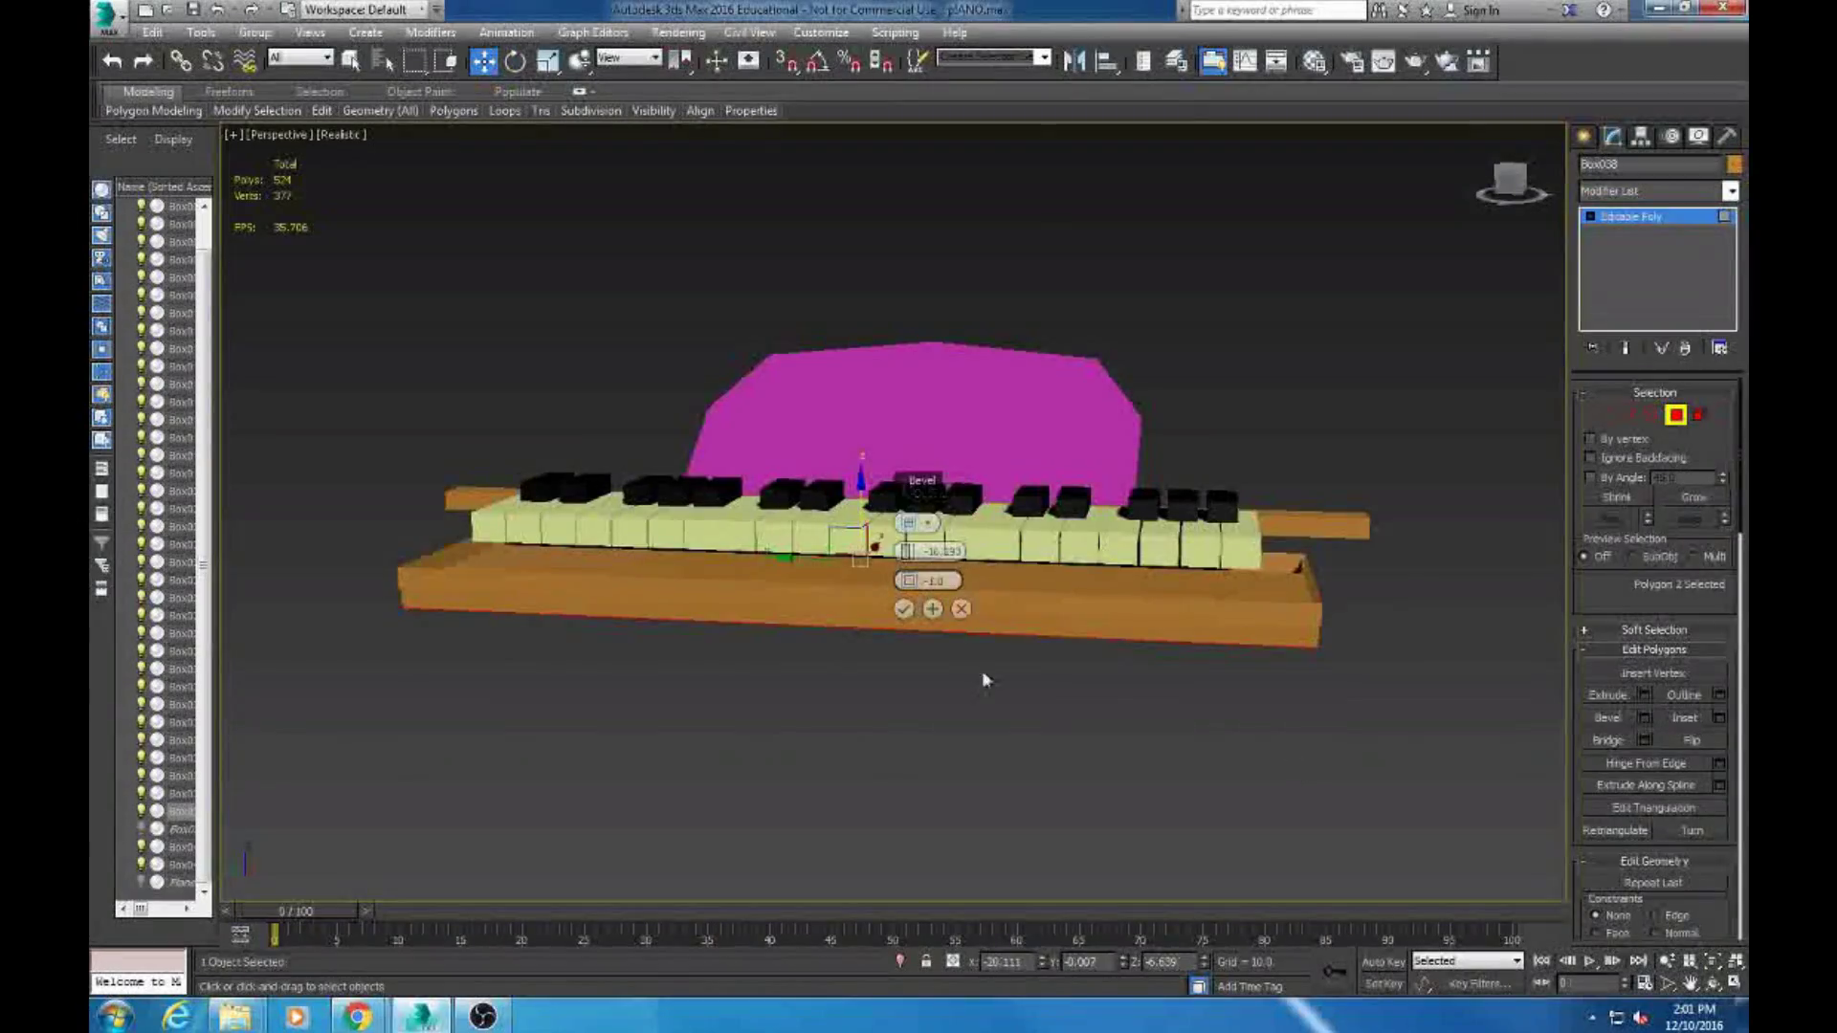
middle_click_drag(1292, 766, 1168, 623, "alt")
left_click(1013, 571)
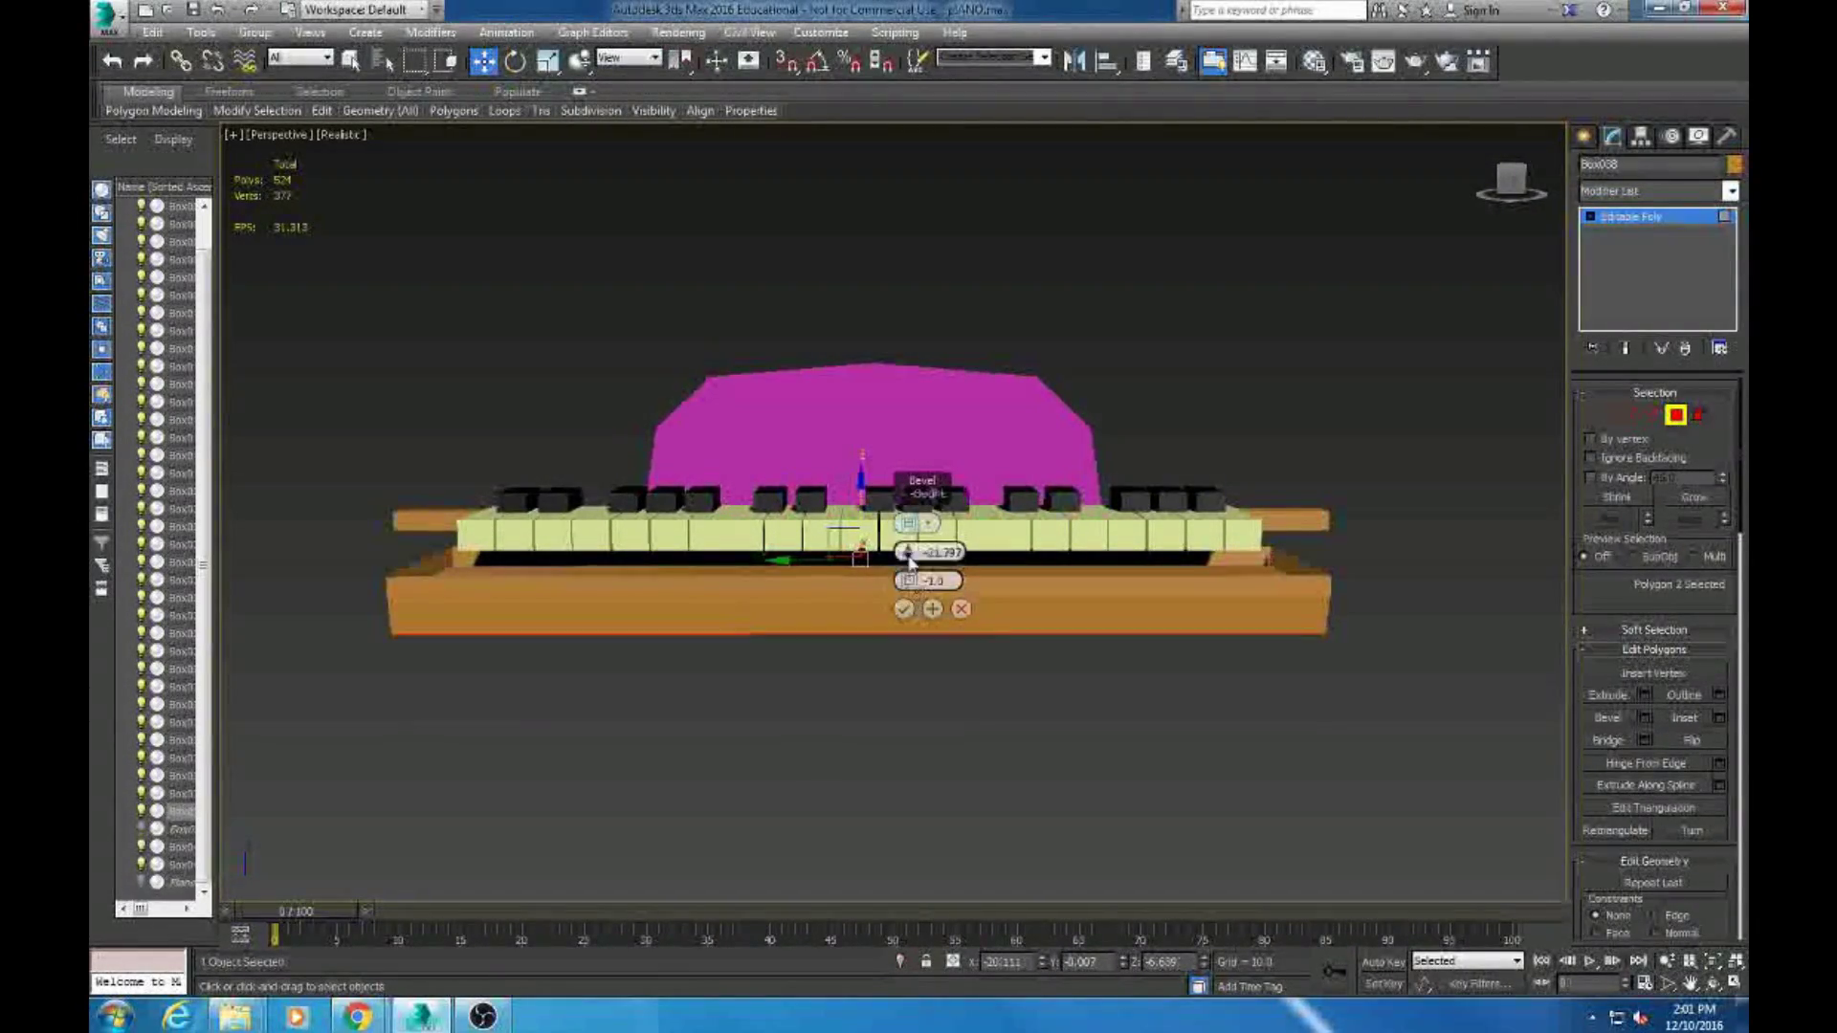
left_click(903, 608)
Select all polygons of the keyboard base and shift them back beneath the keys
middle_click_drag(997, 705, 675, 647, "alt")
middle_click_drag(854, 678, 794, 593, "alt")
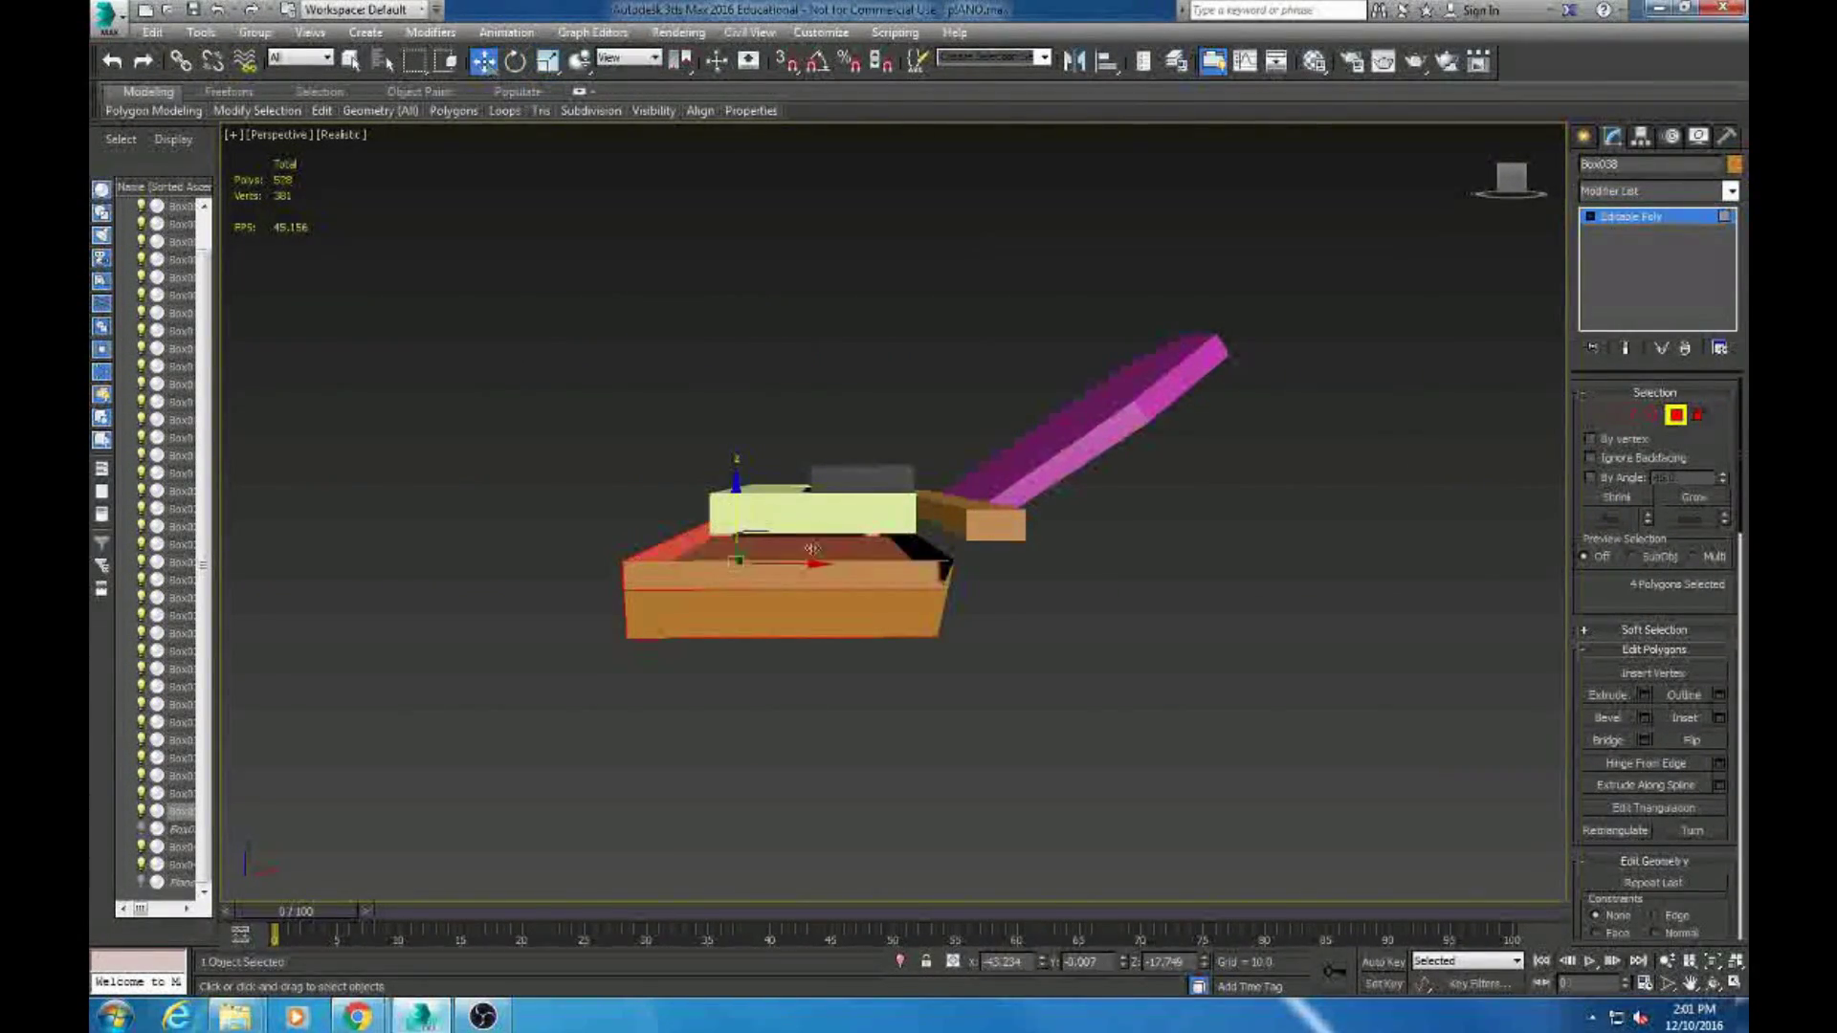
left_click_drag(864, 459, 1316, 622)
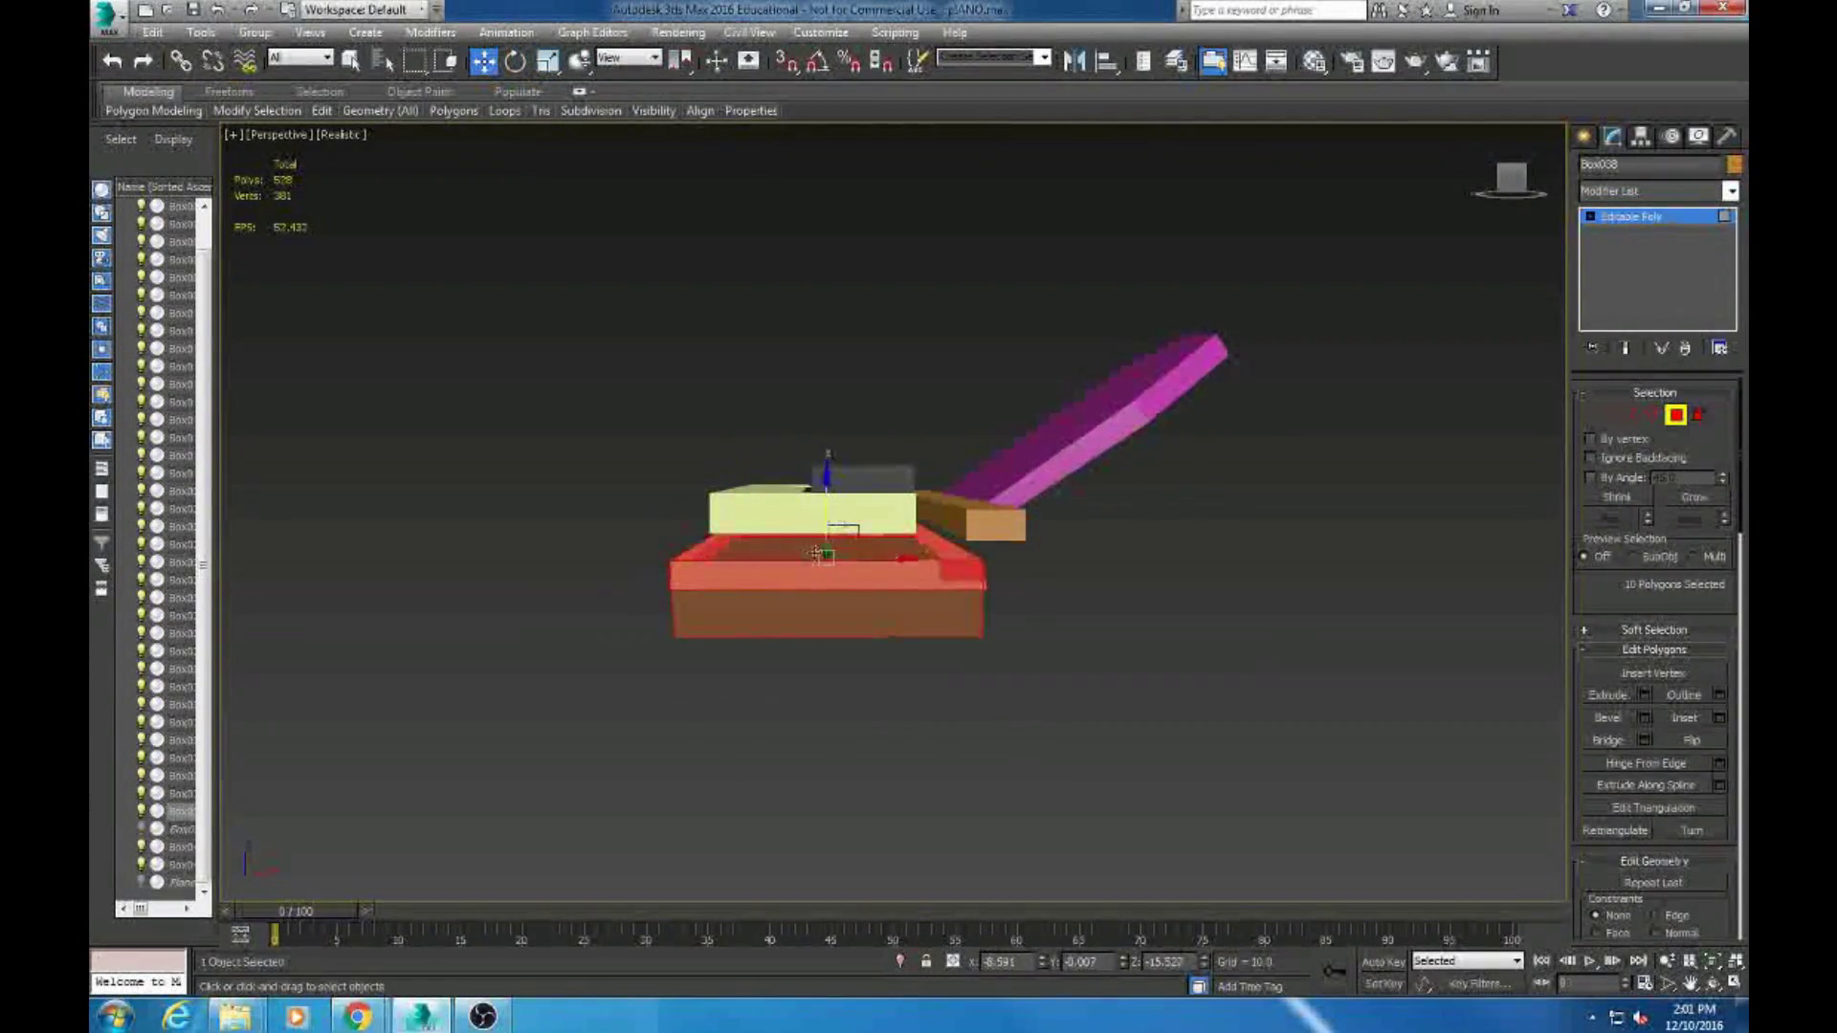
middle_click_drag(810, 483, 785, 606, "alt")
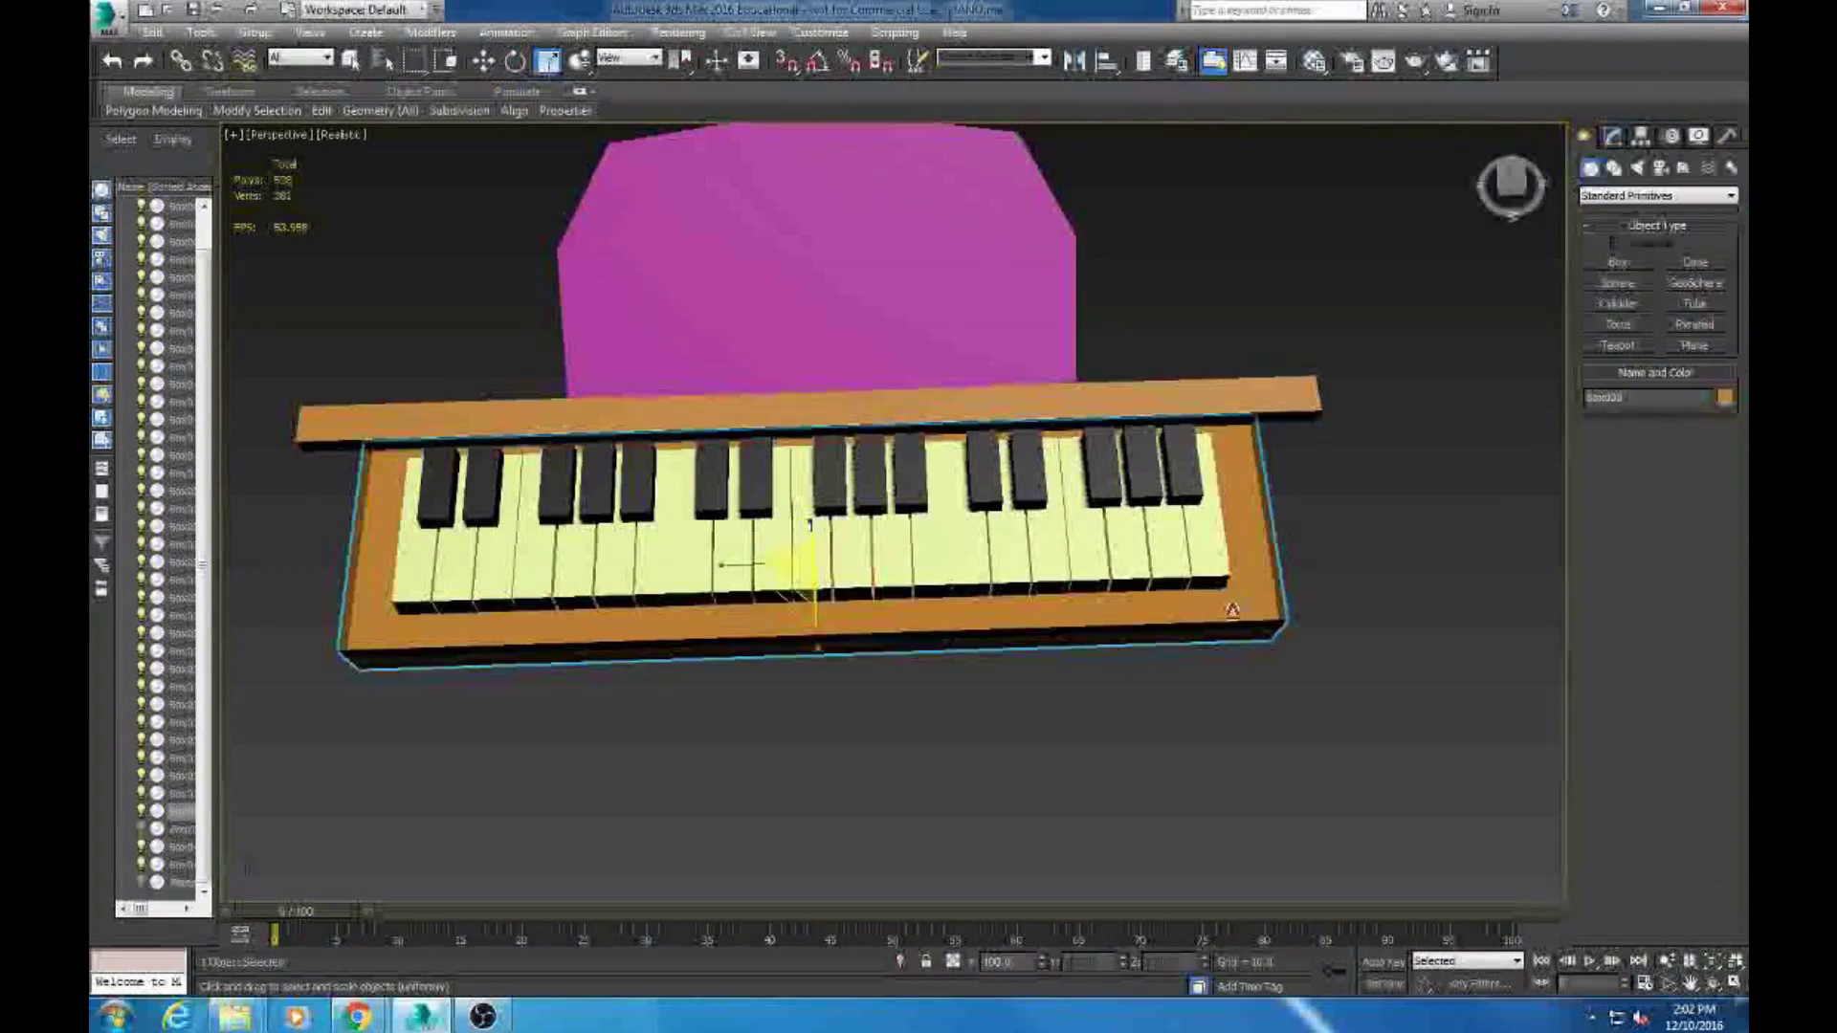
left_click(704, 435)
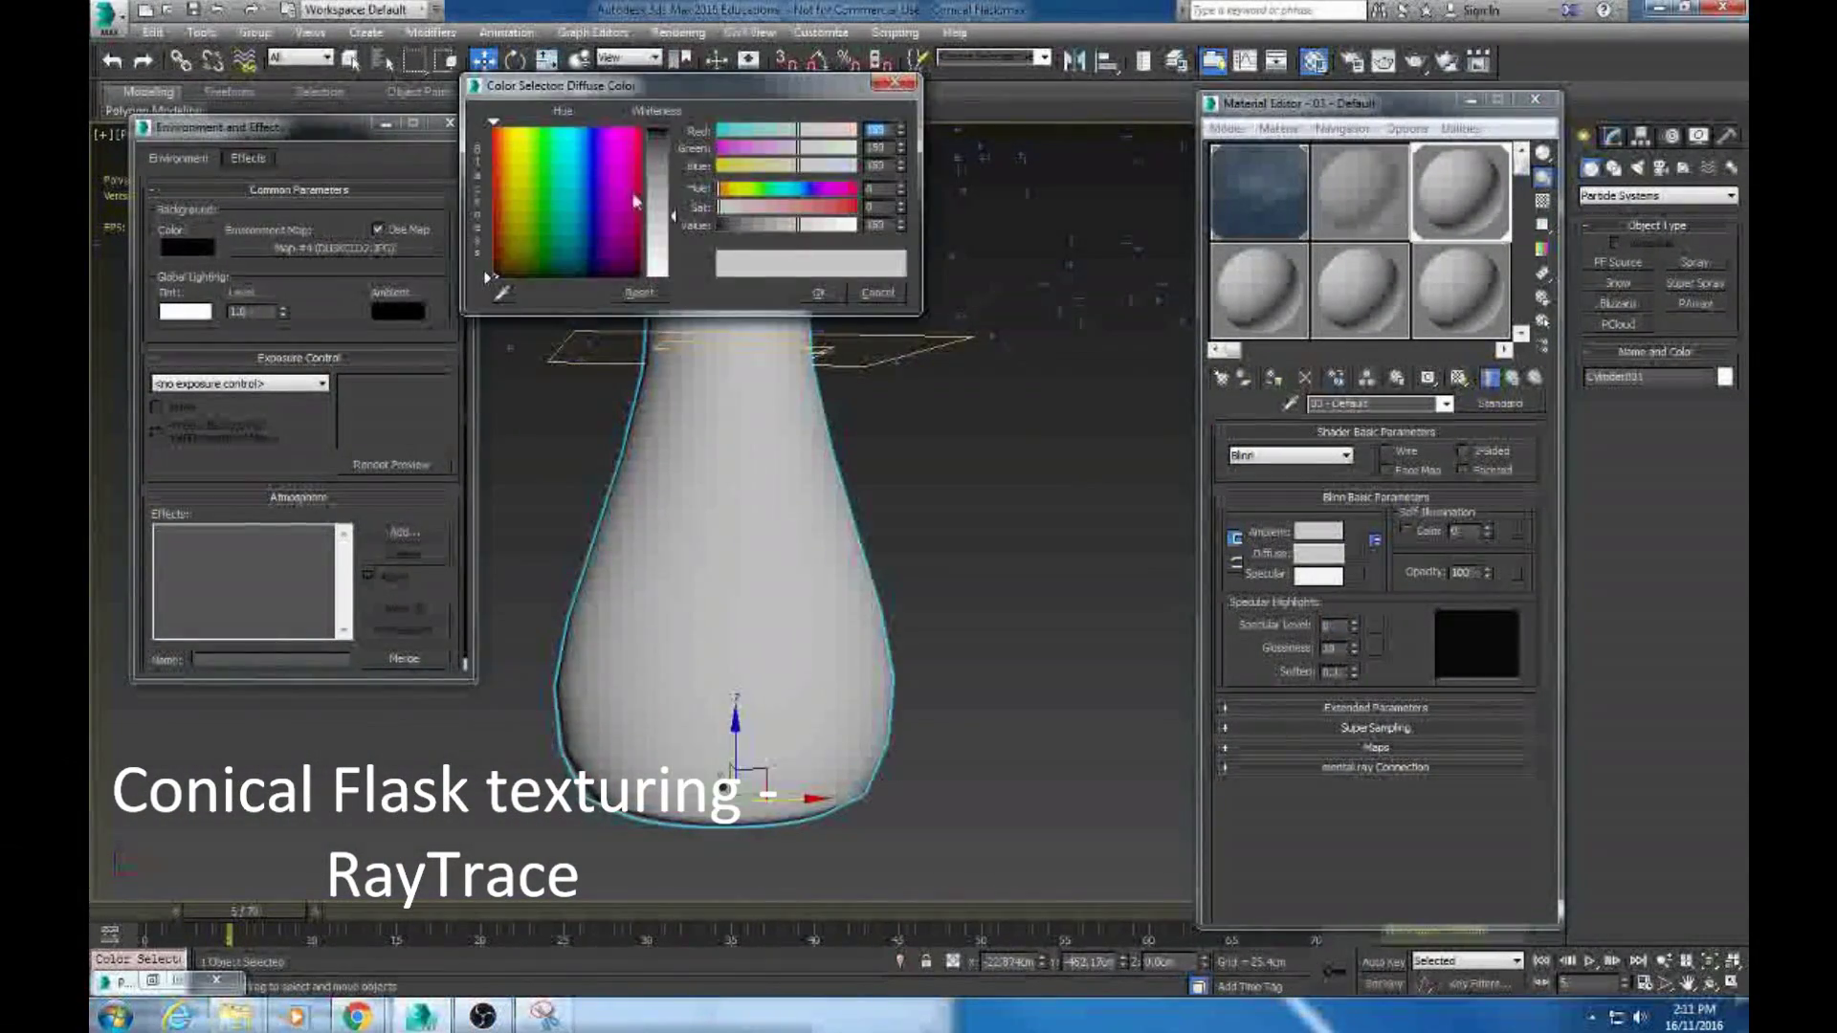
Give the flask's 03 - Default material a black diffuse colour, a Specular Level of 90 and a Glossiness of 77
left_click_drag(635, 200, 636, 276)
left_click(818, 293)
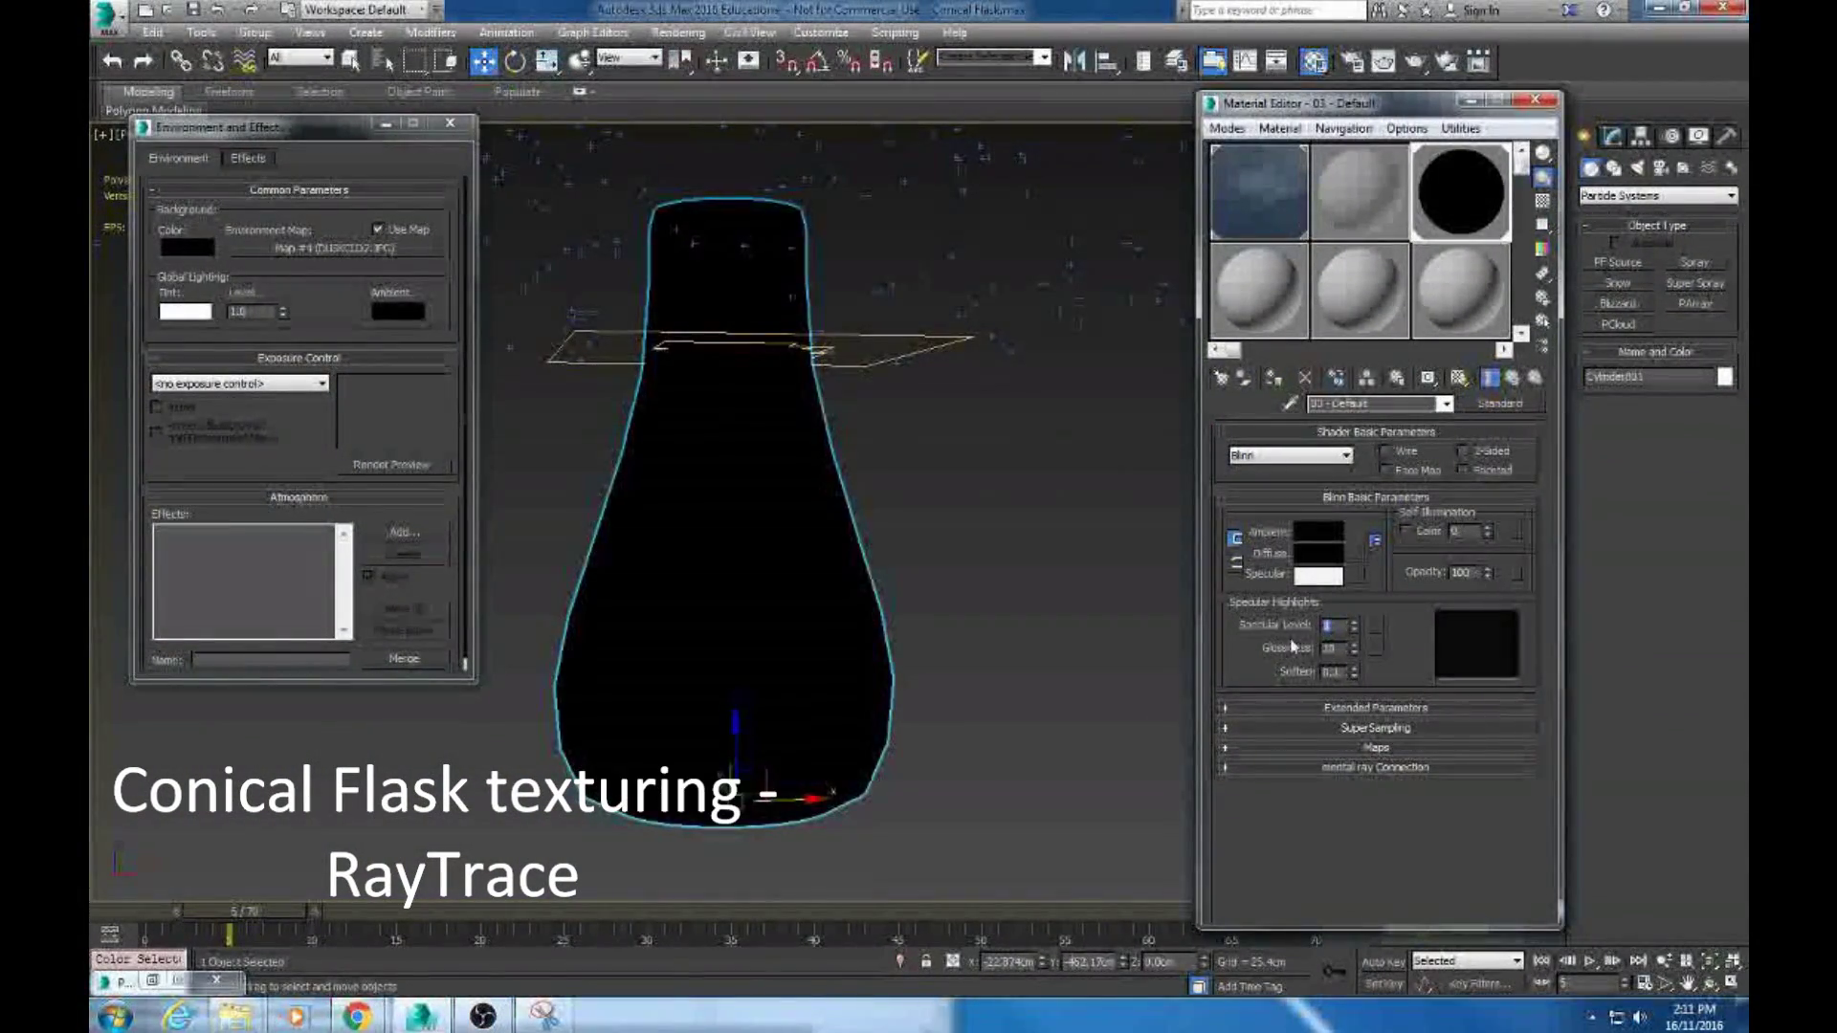
type("90")
key("Return")
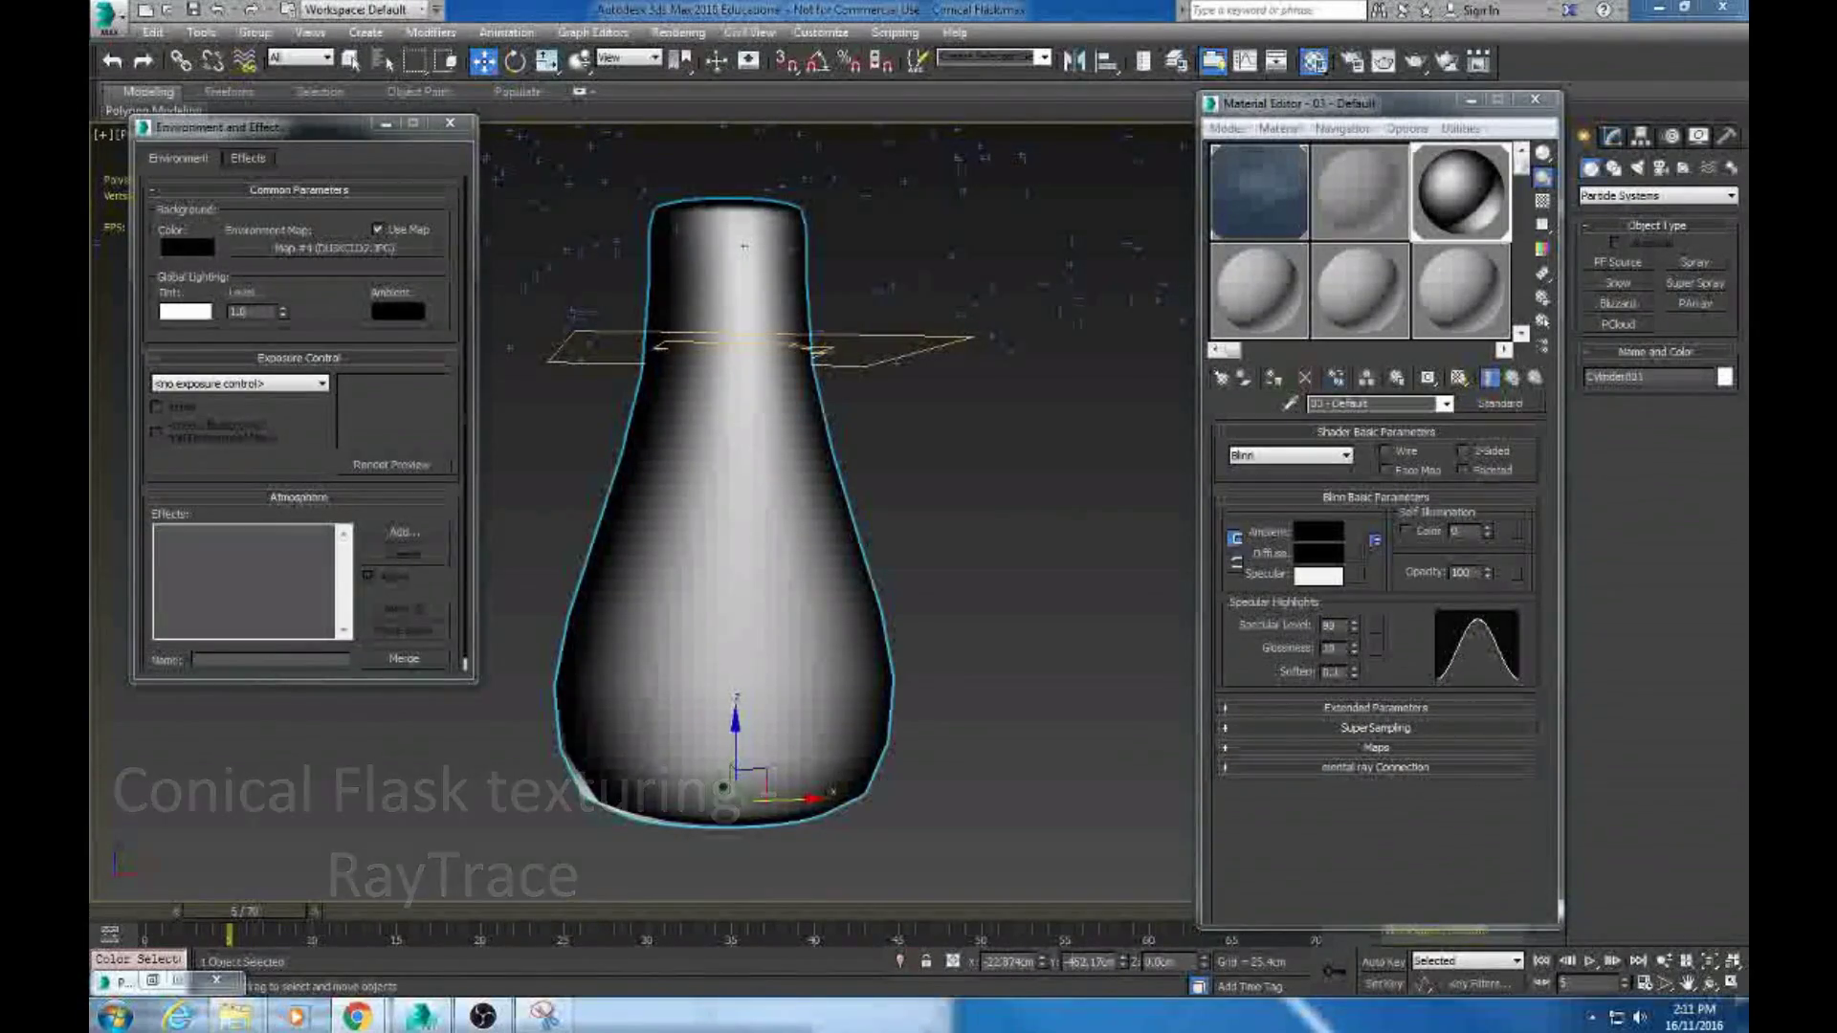
left_click(1293, 649)
left_click_drag(1356, 622, 1357, 583)
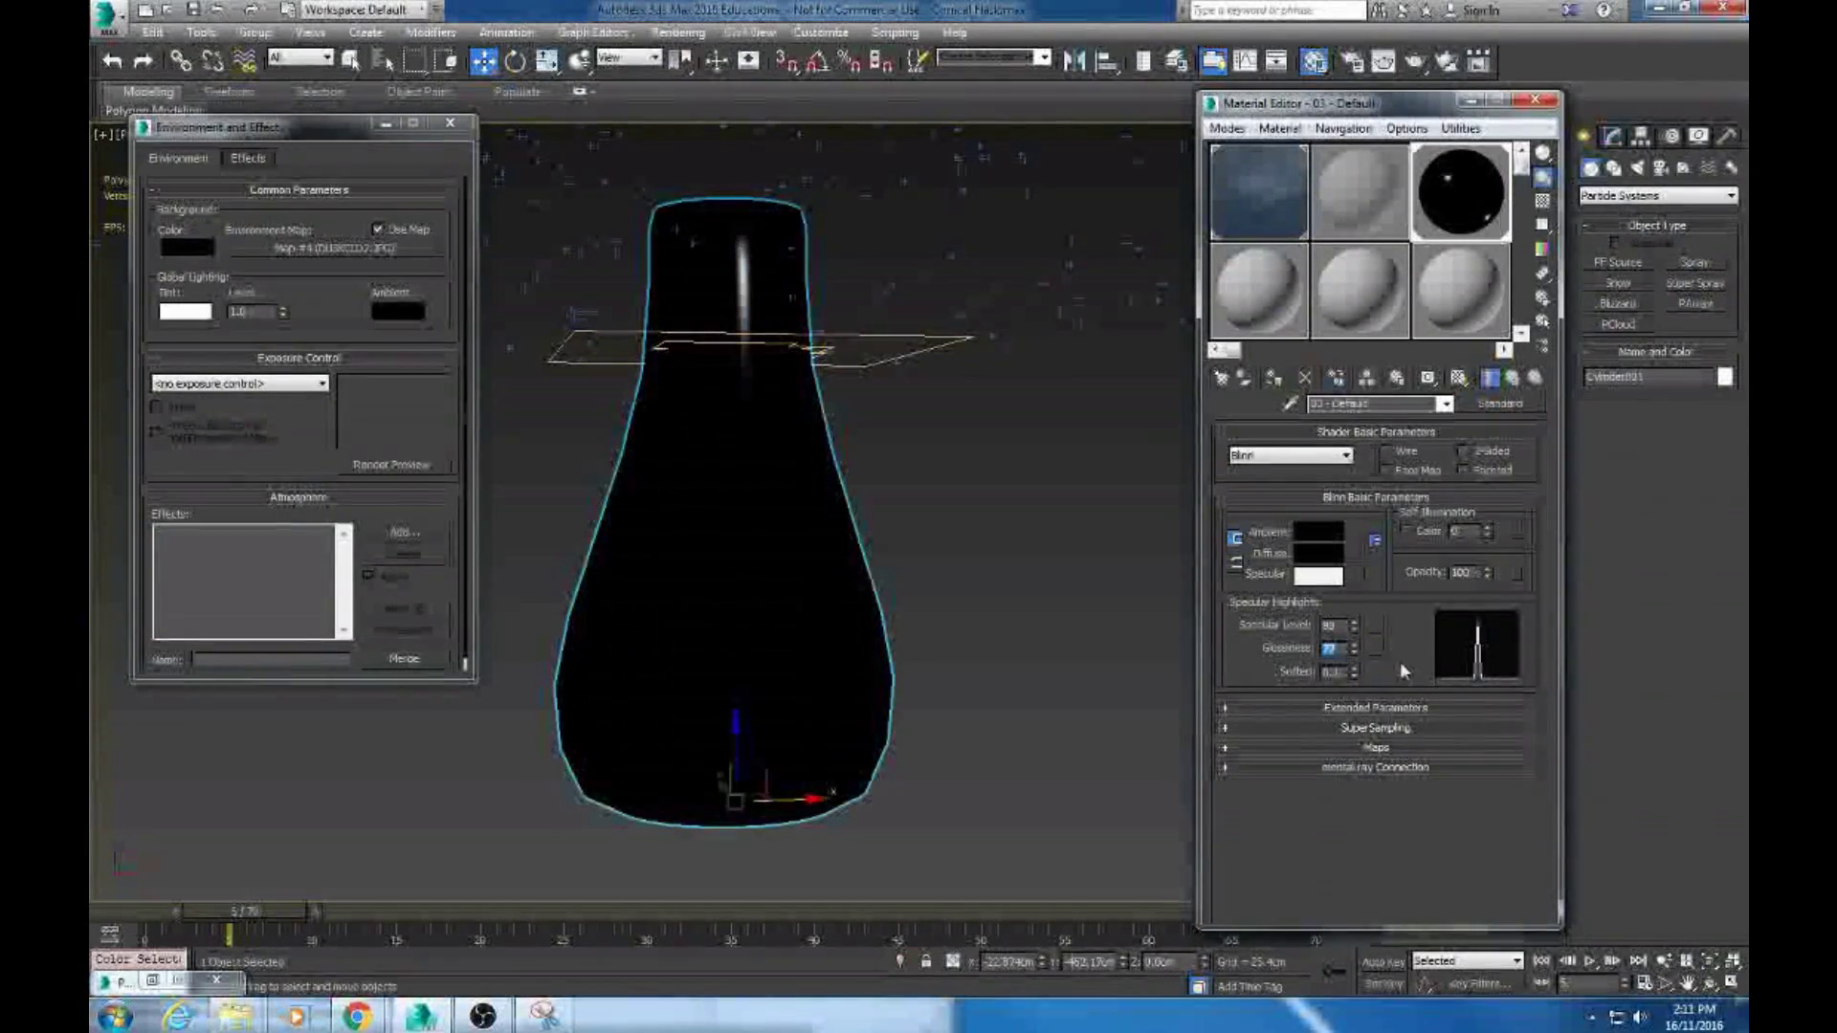
Make the flask material 2-Sided with an Opacity of 10 and an advanced transparency falloff amount of 88
left_click(1461, 450)
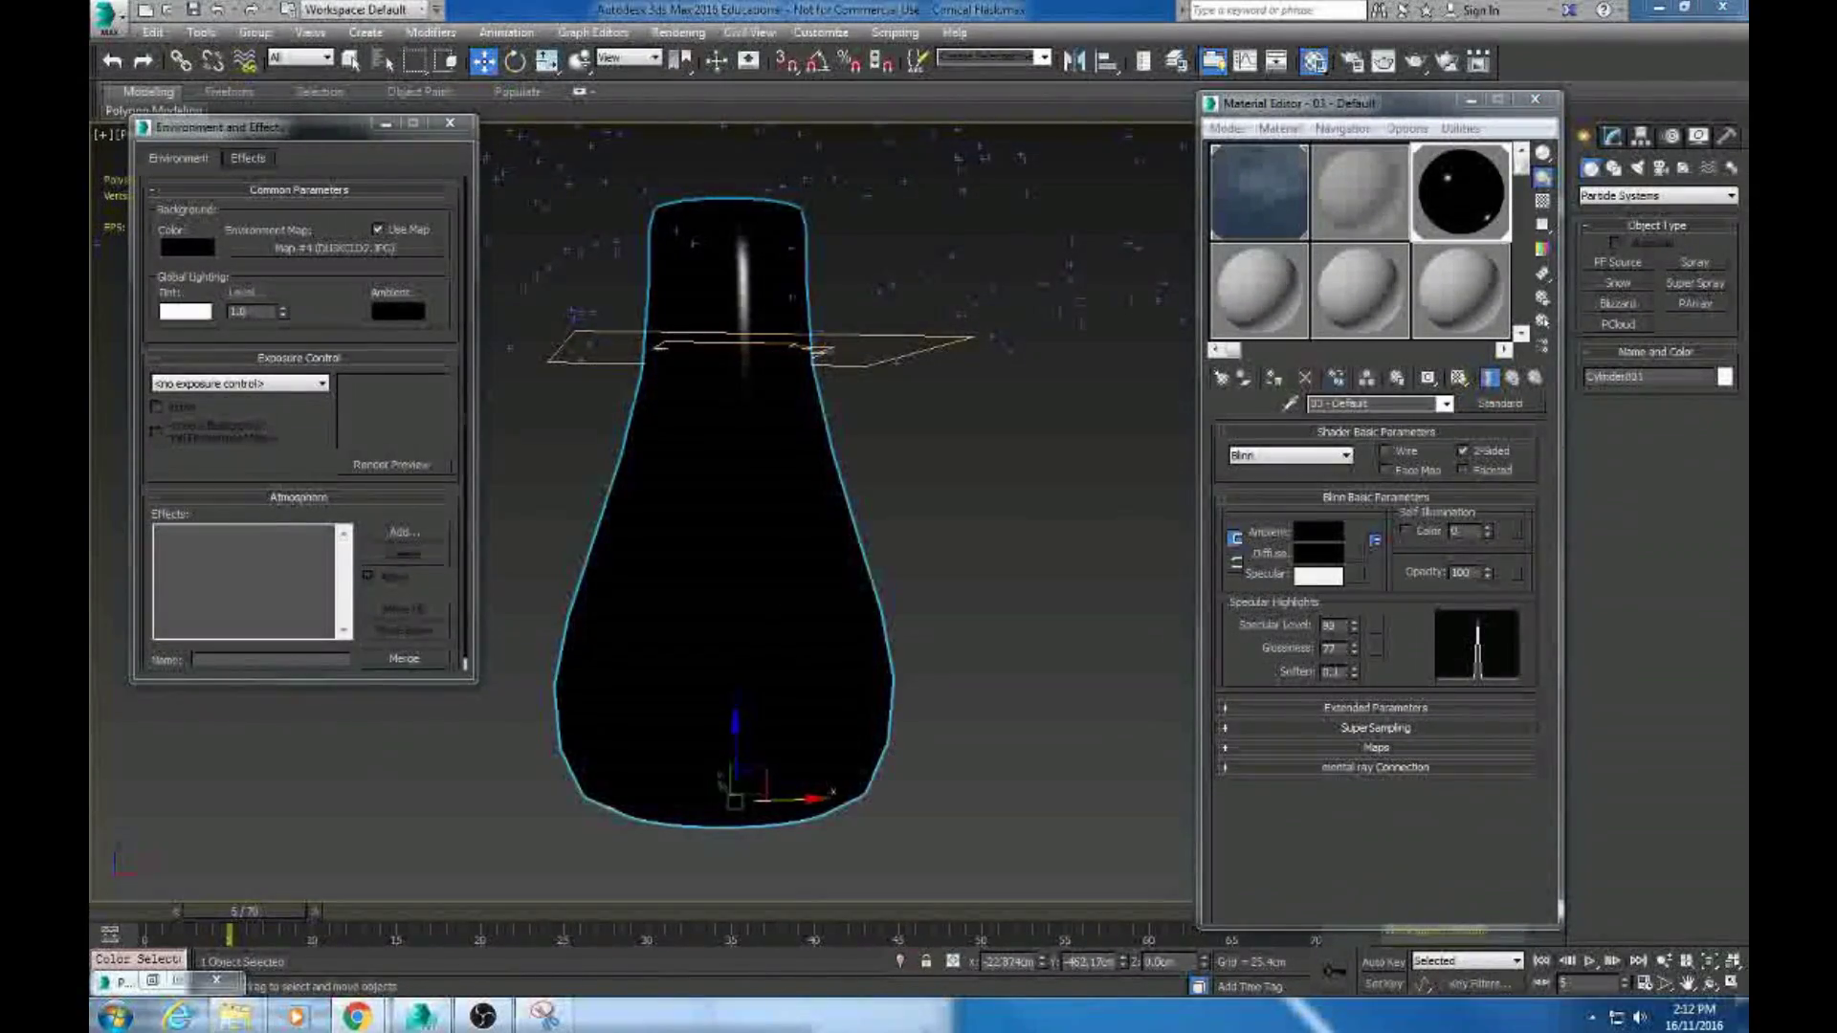
type("10")
key("Return")
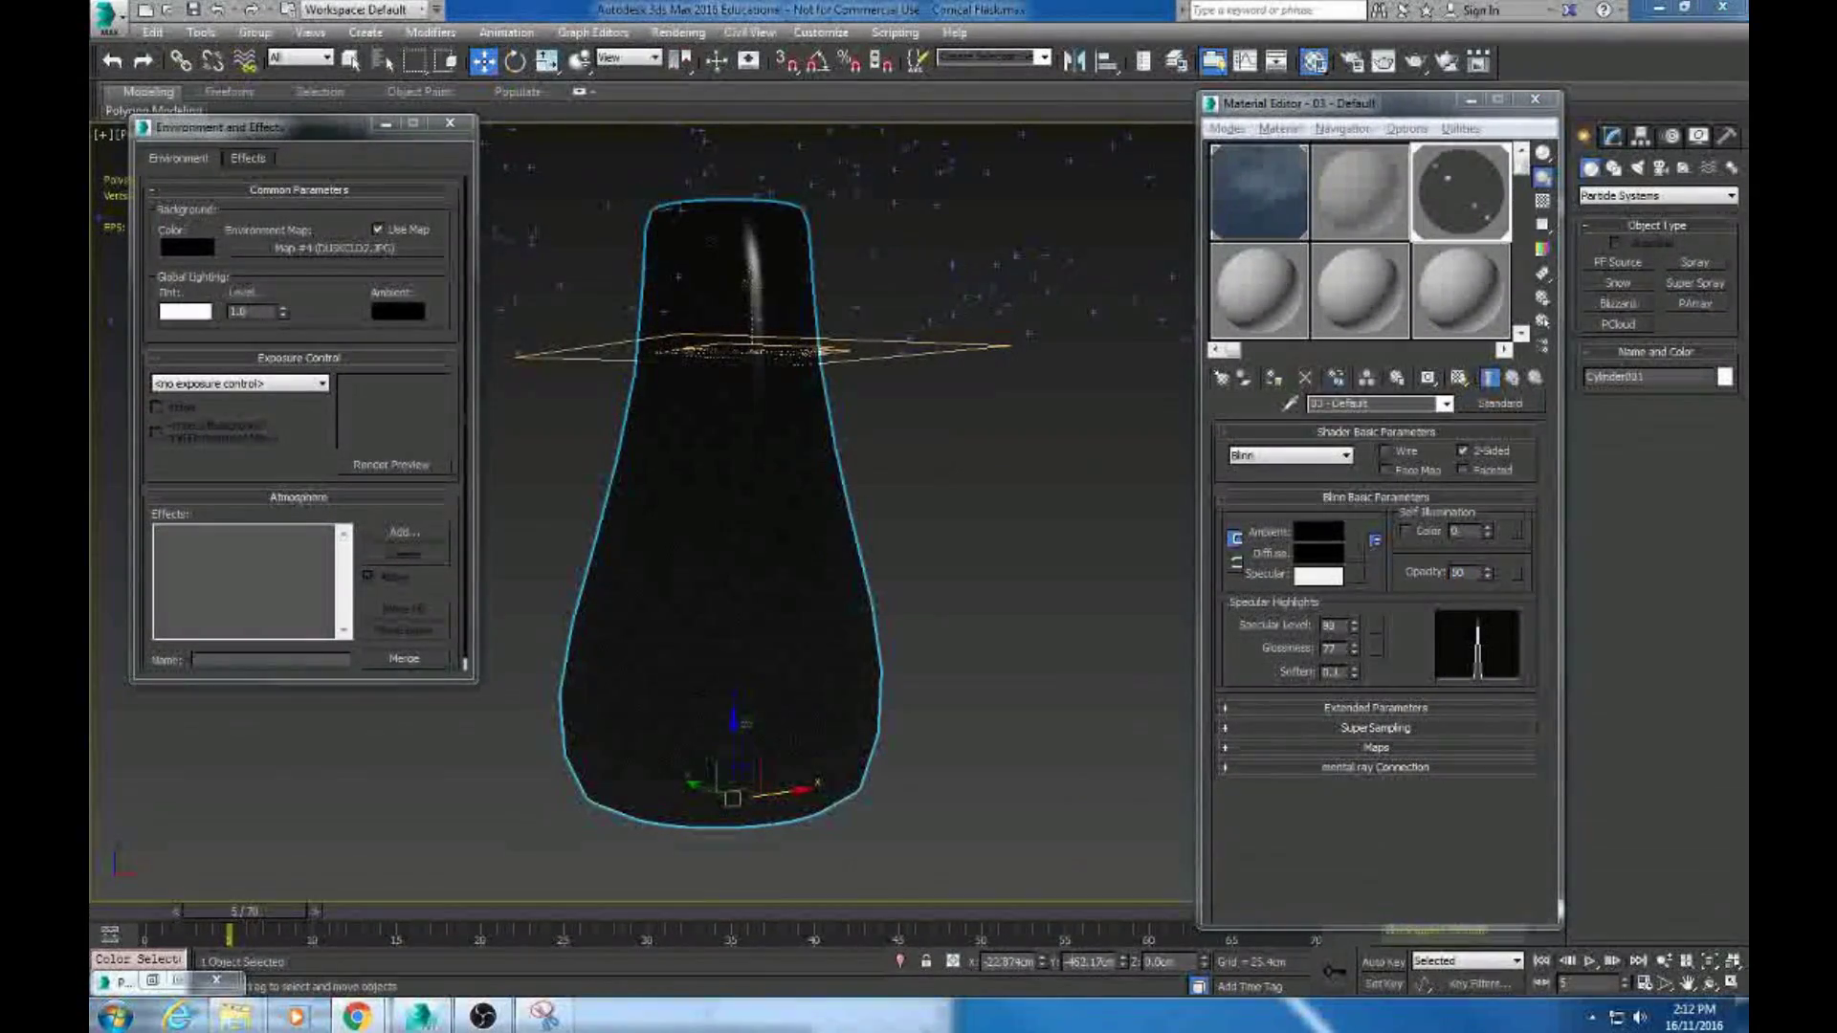
left_click(1326, 708)
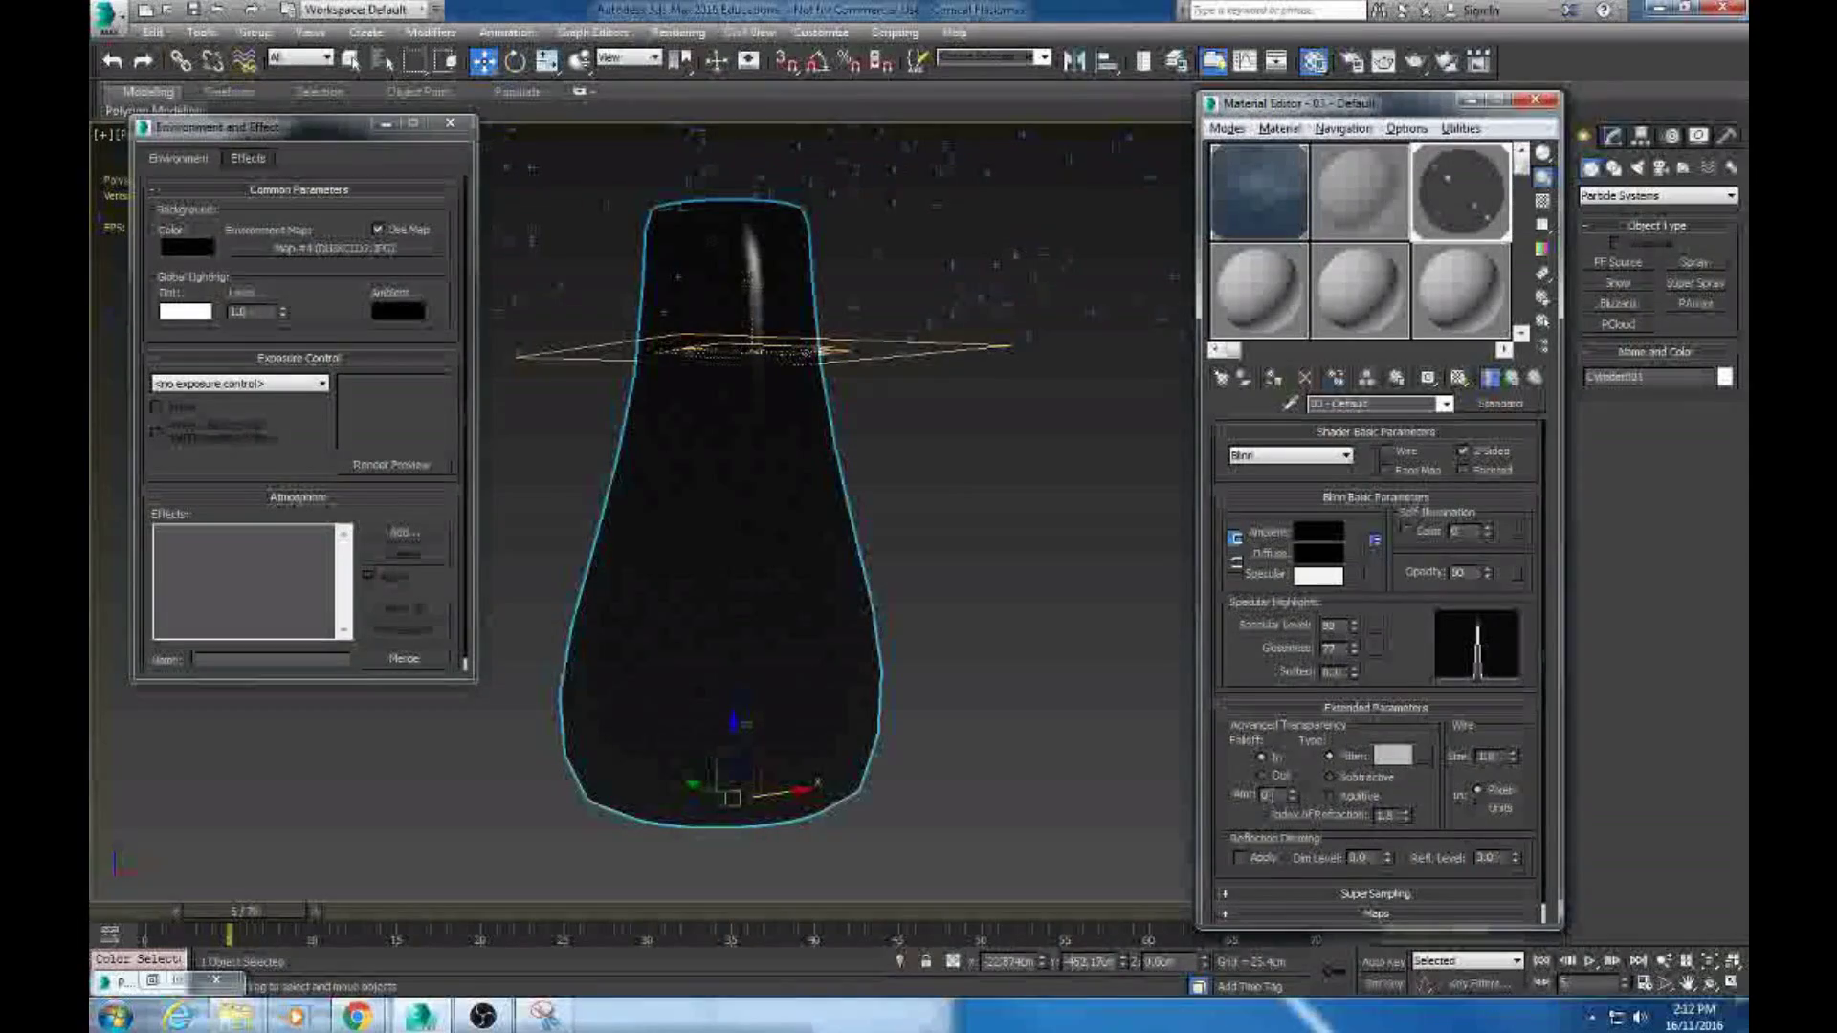
type("88")
key("Return")
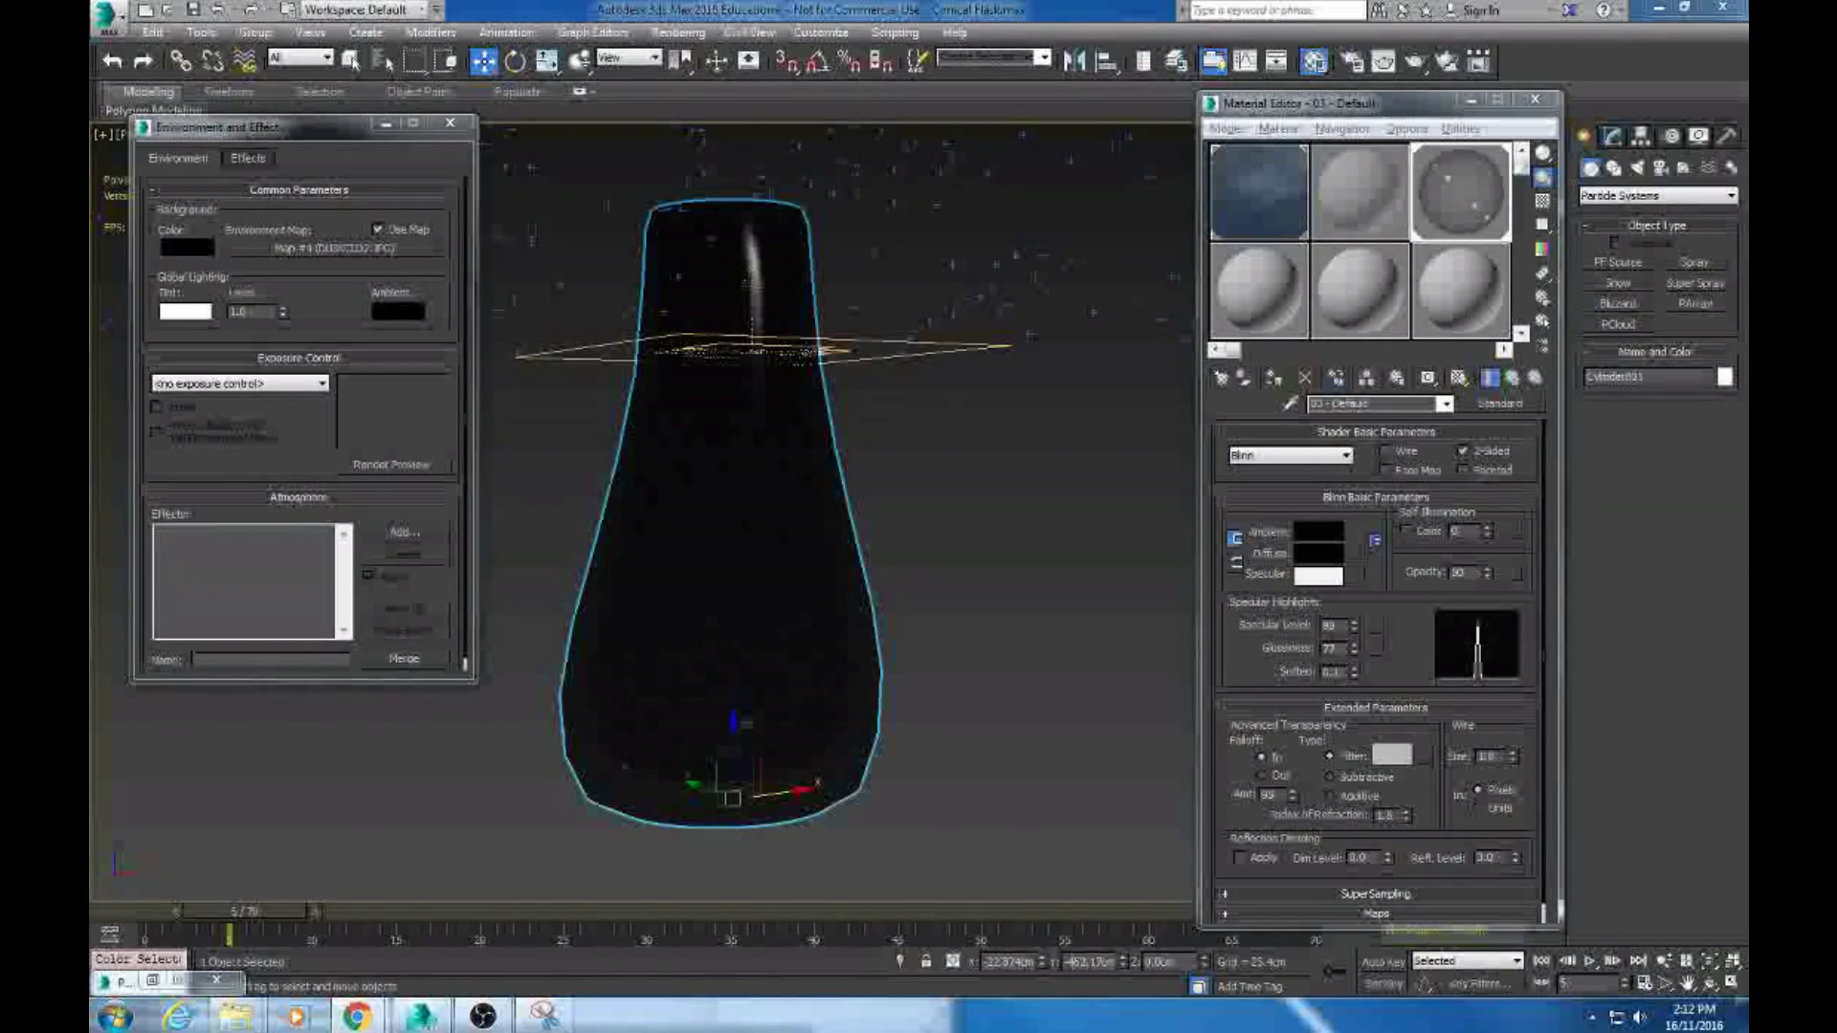
Enable the material's Reflection and Refraction maps, assign a Raytrace map to Reflection and set its amount to 4
scroll(1547, 669, "down", 5)
left_click(1228, 663)
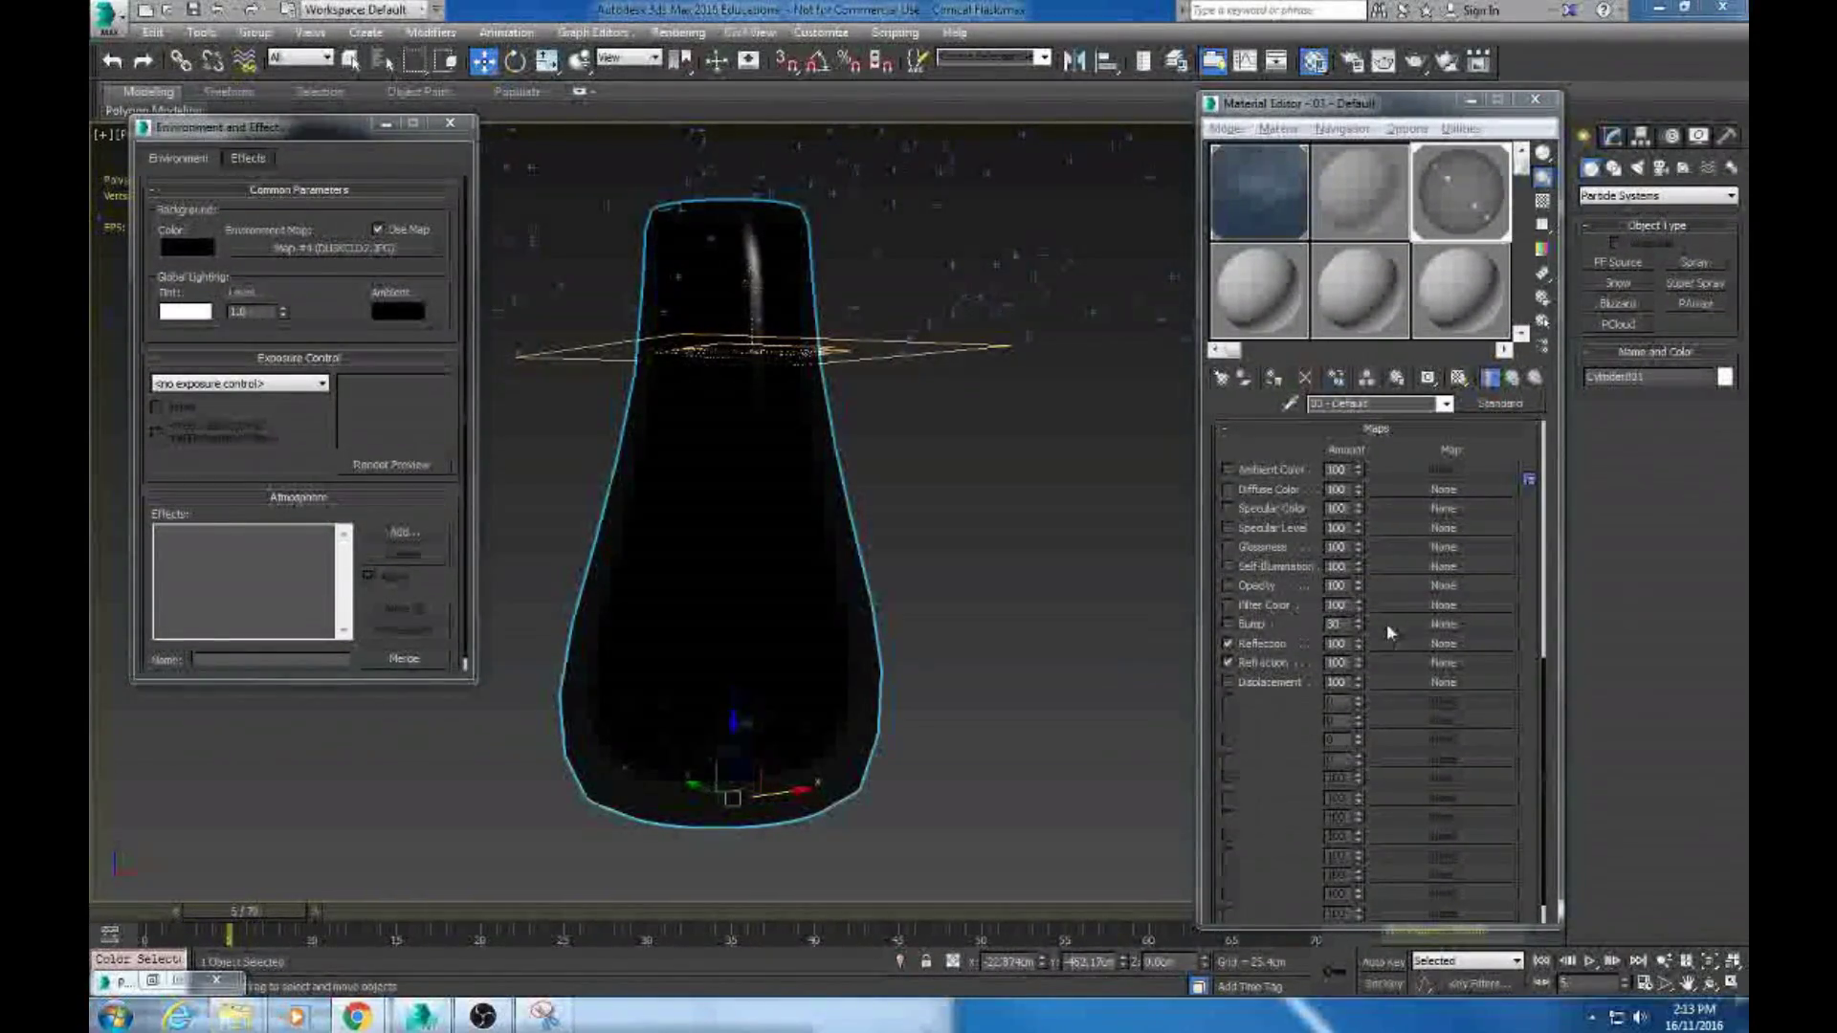
left_click(1443, 643)
left_click(822, 705)
left_click(999, 795)
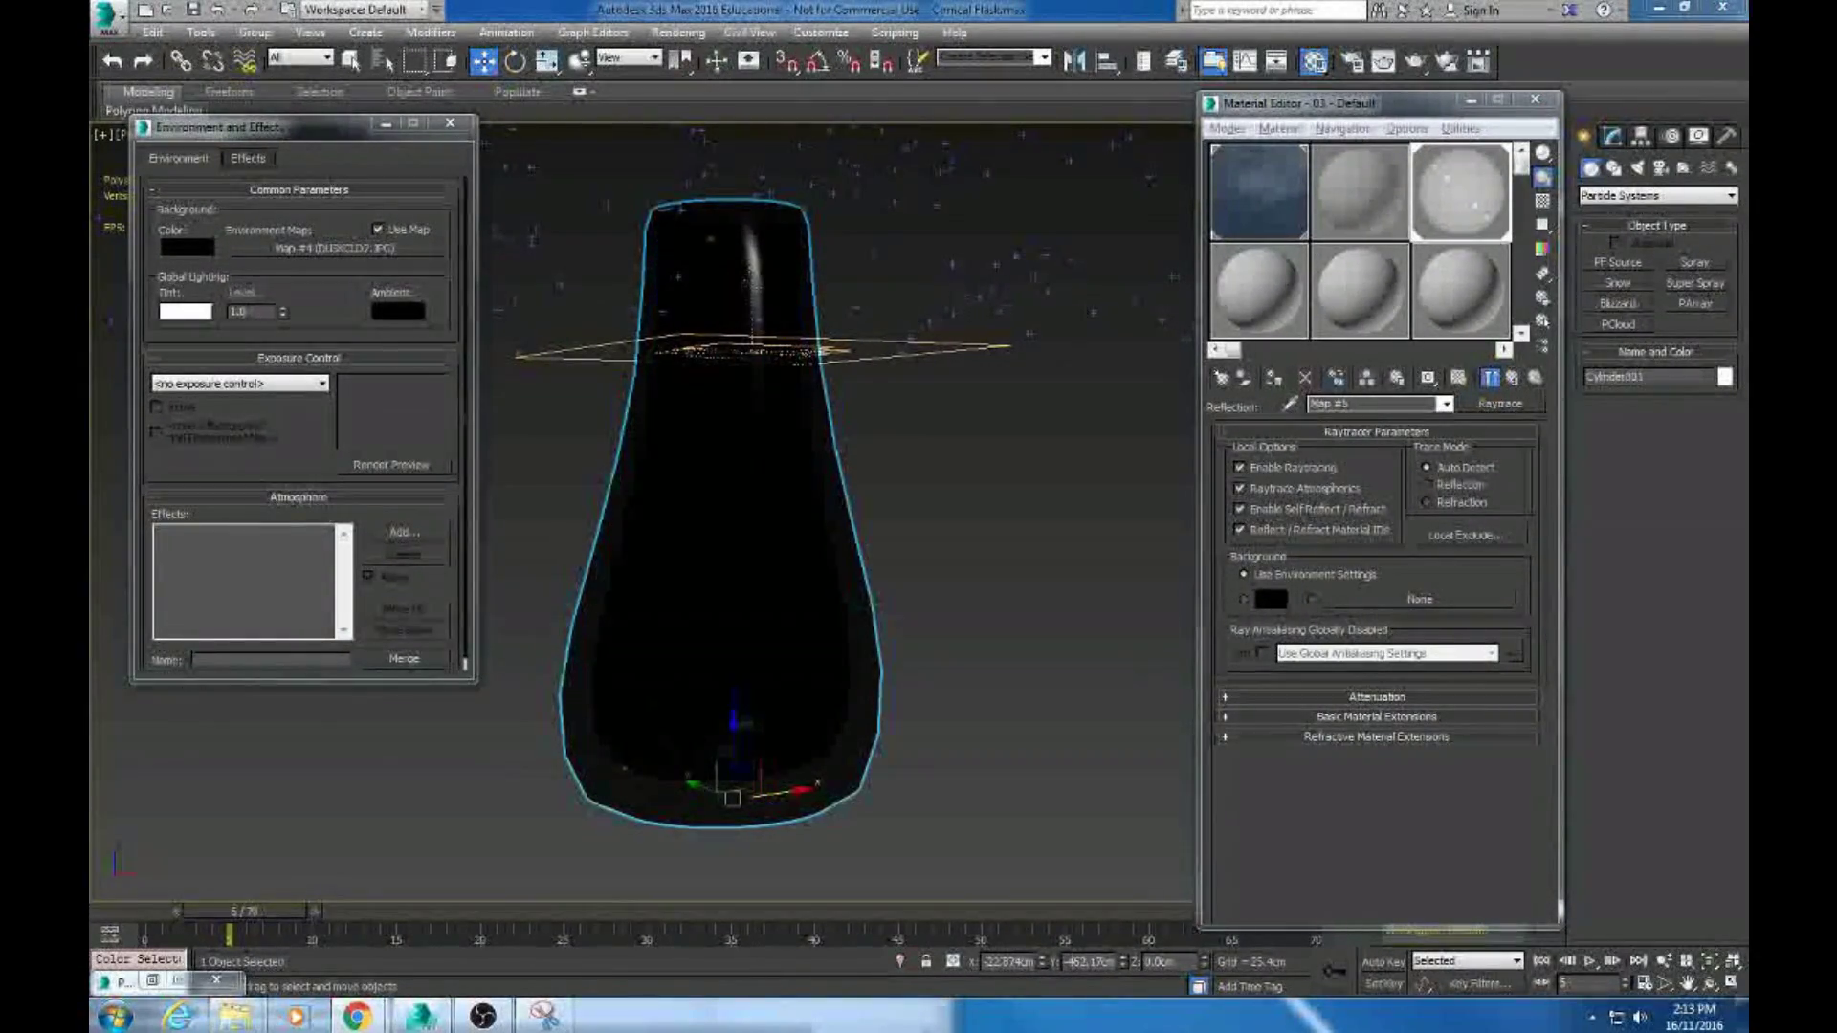
left_click(1420, 599)
key("Escape")
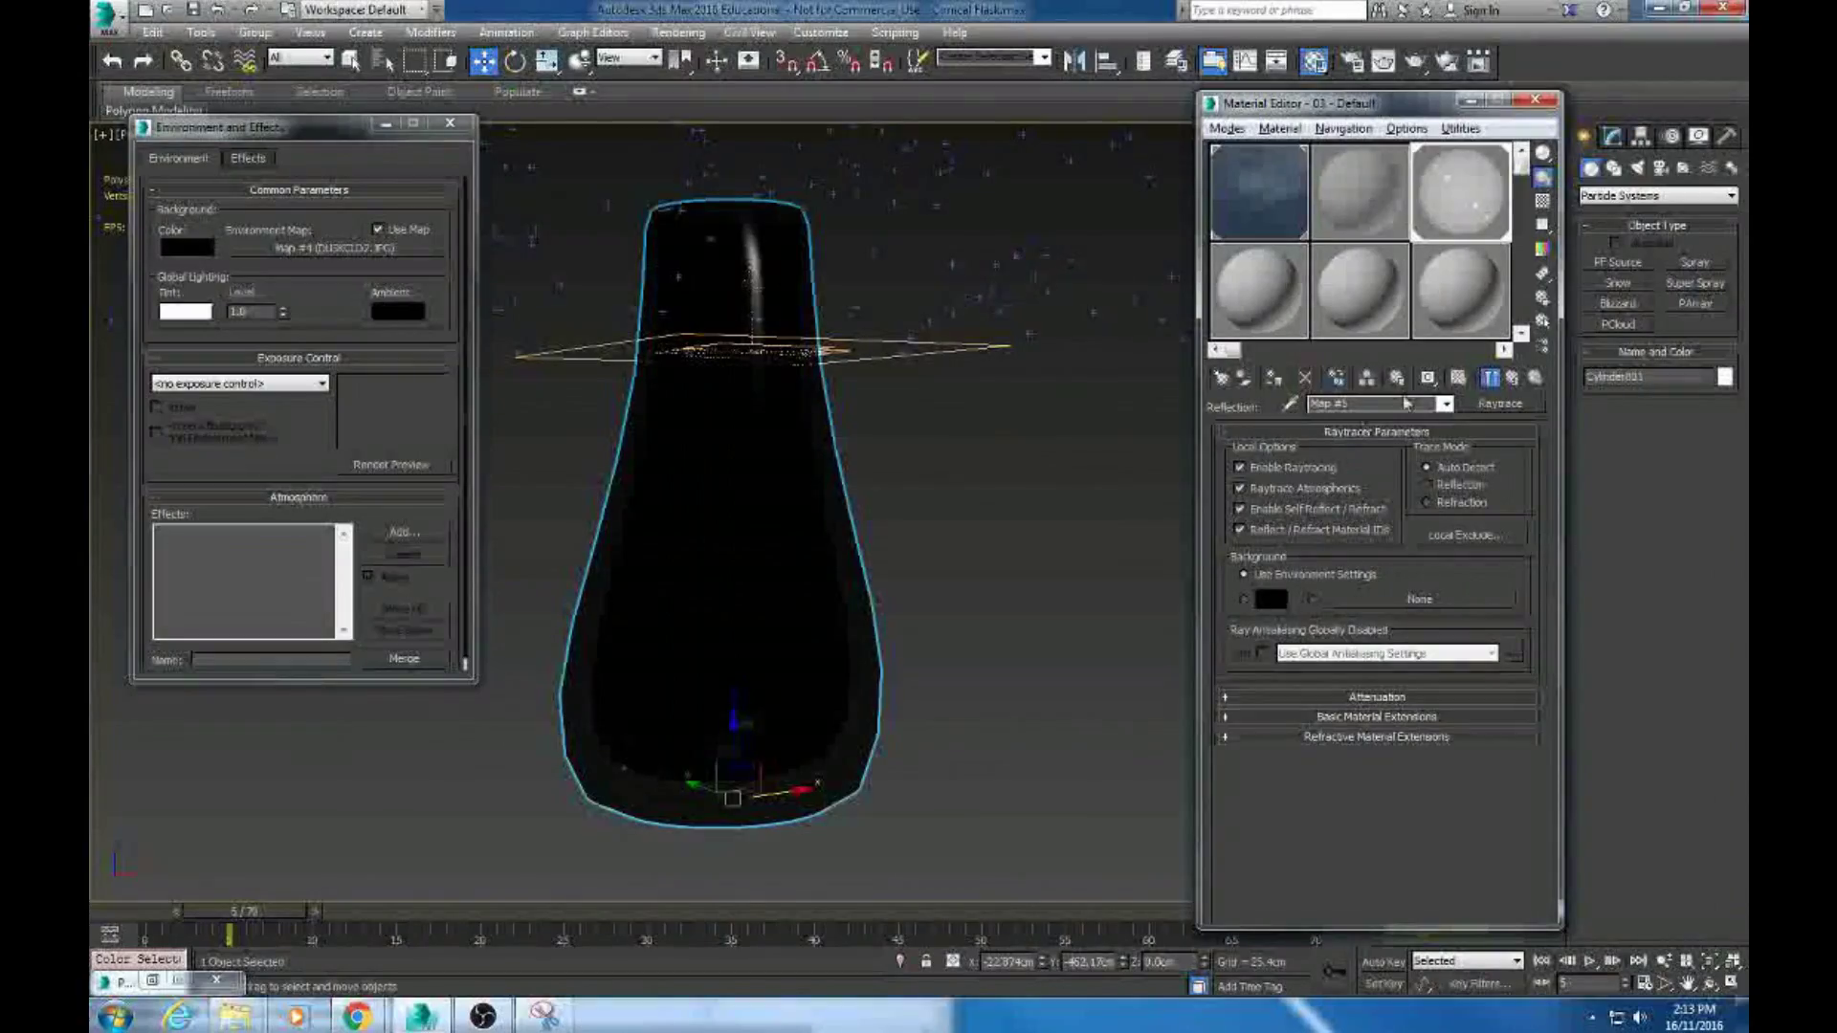
left_click(1511, 377)
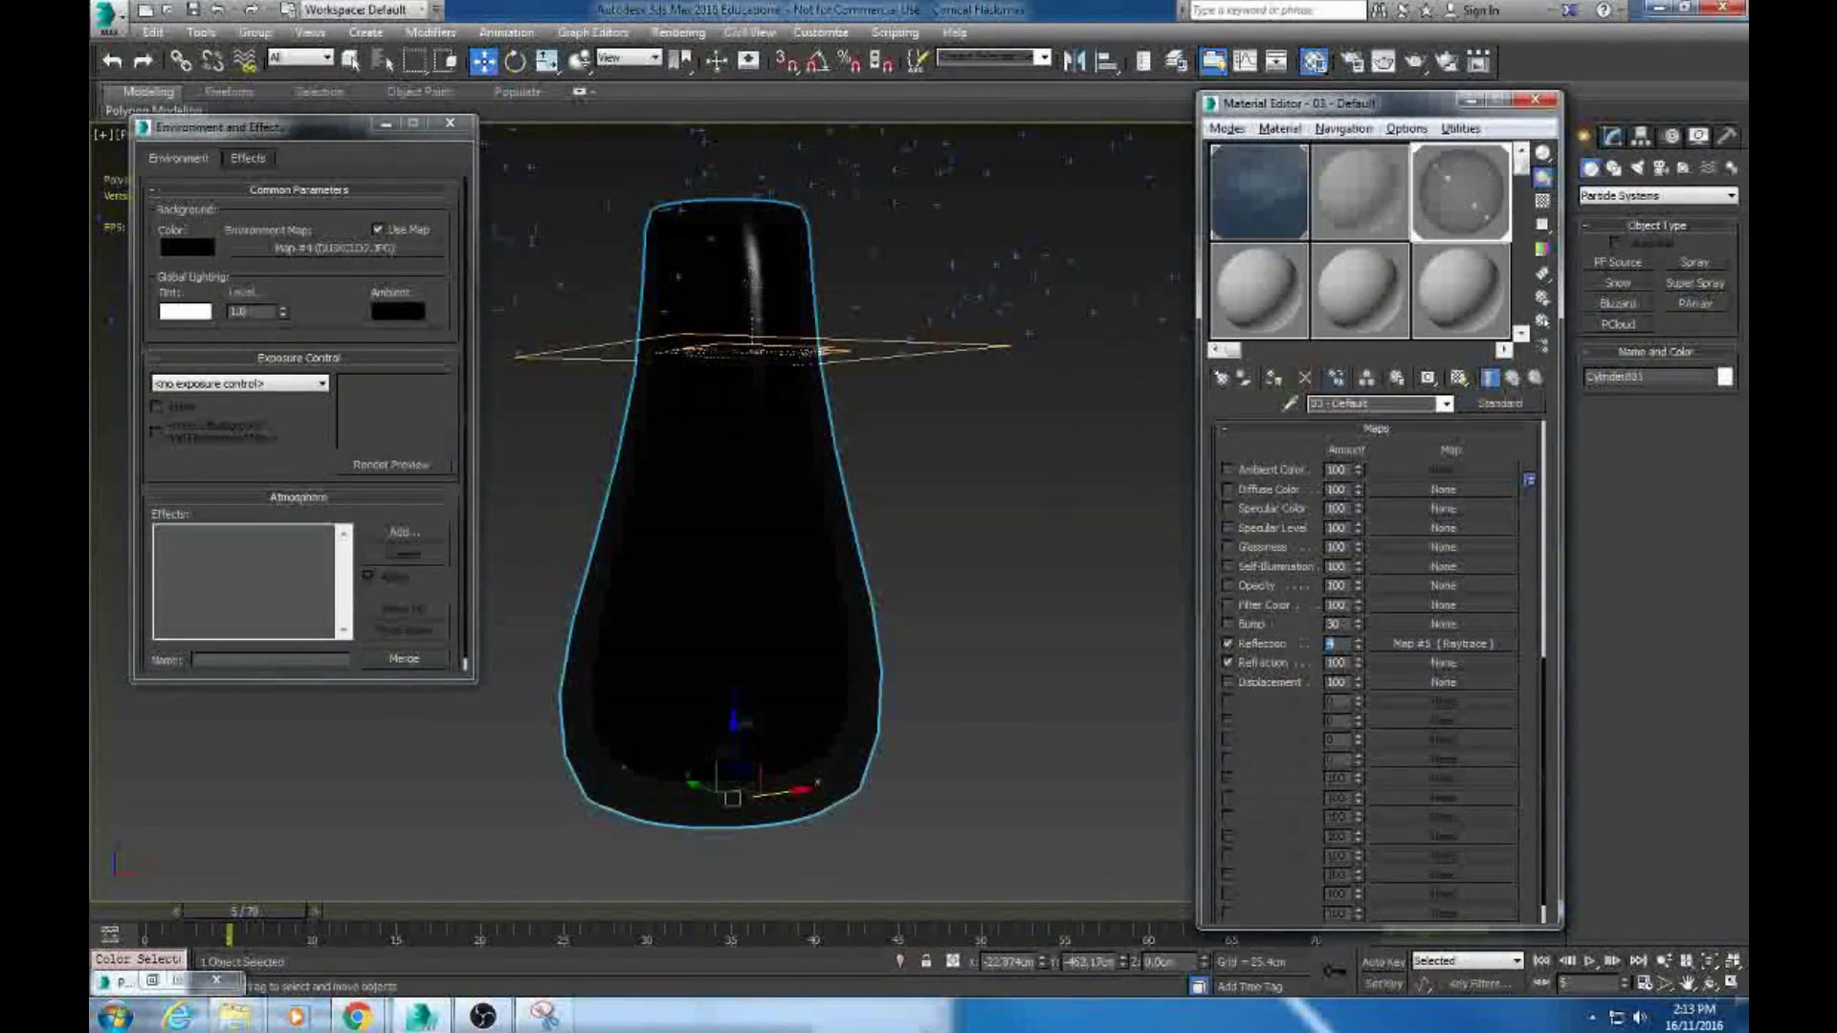
key("Return")
Assign a Raytrace map to the flask material's Refraction channel and return to the parent material
left_click(1443, 663)
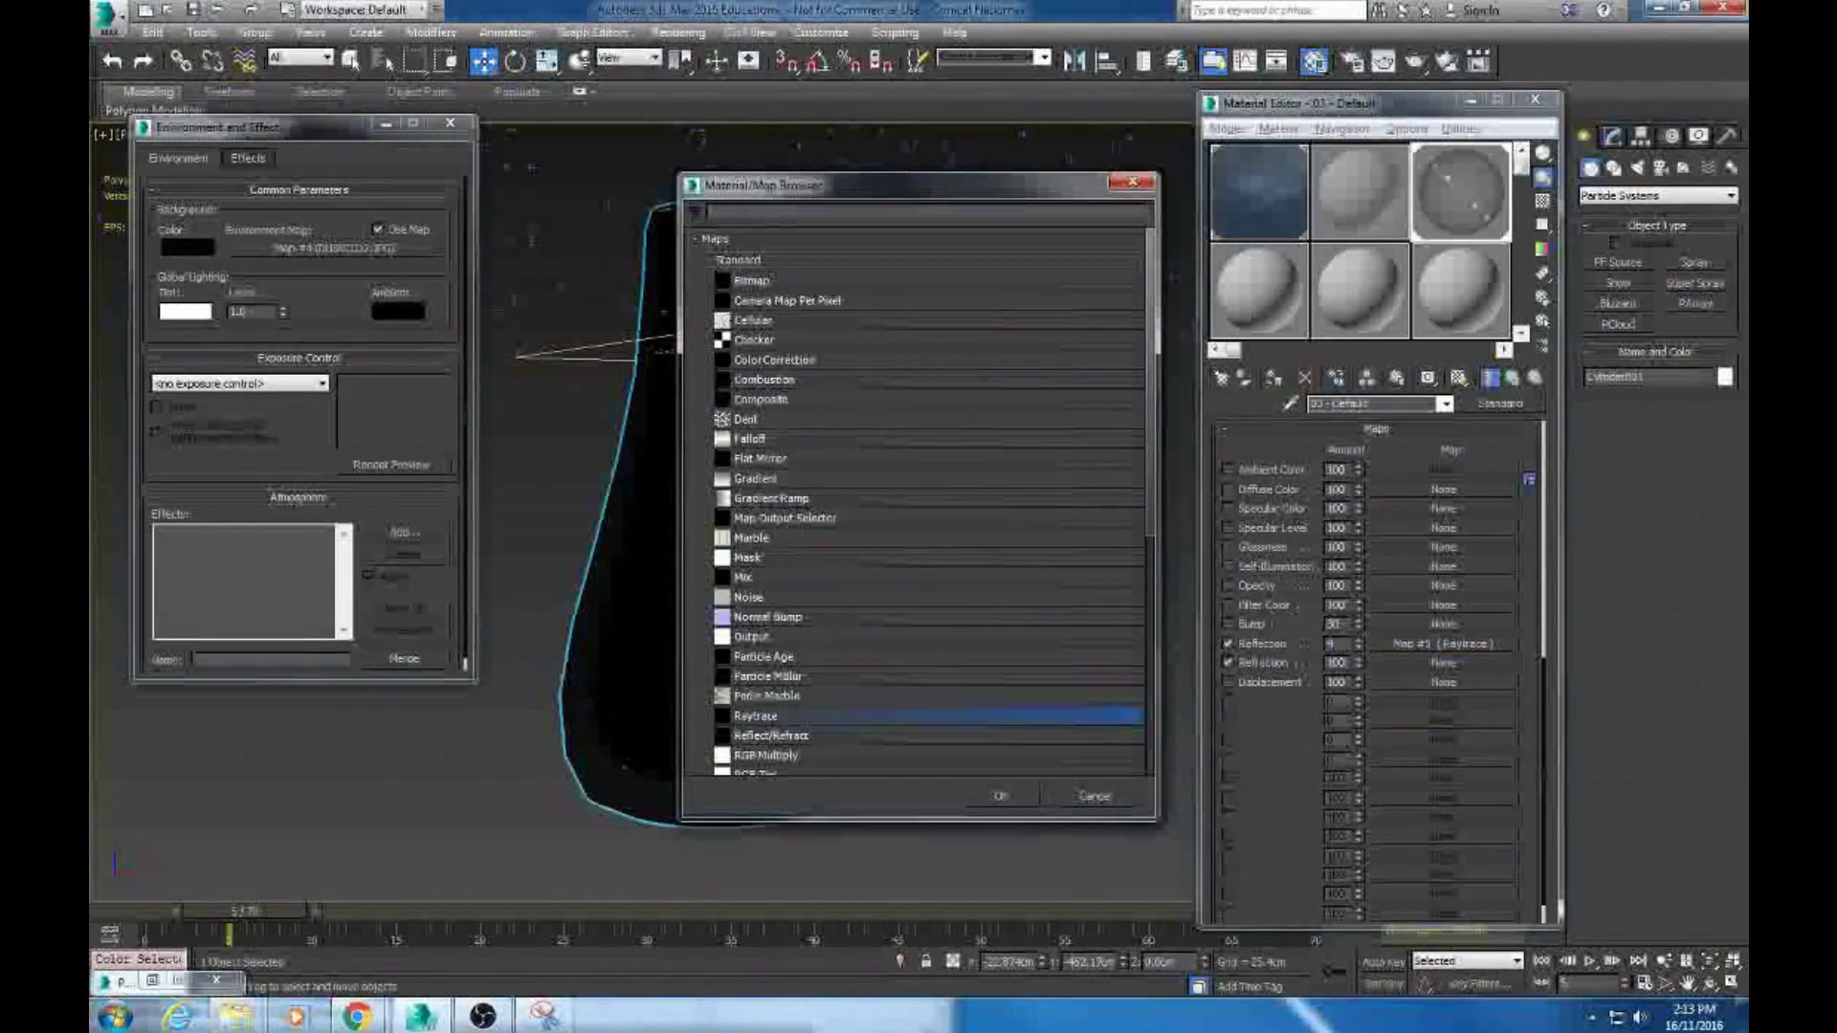
double_click(955, 716)
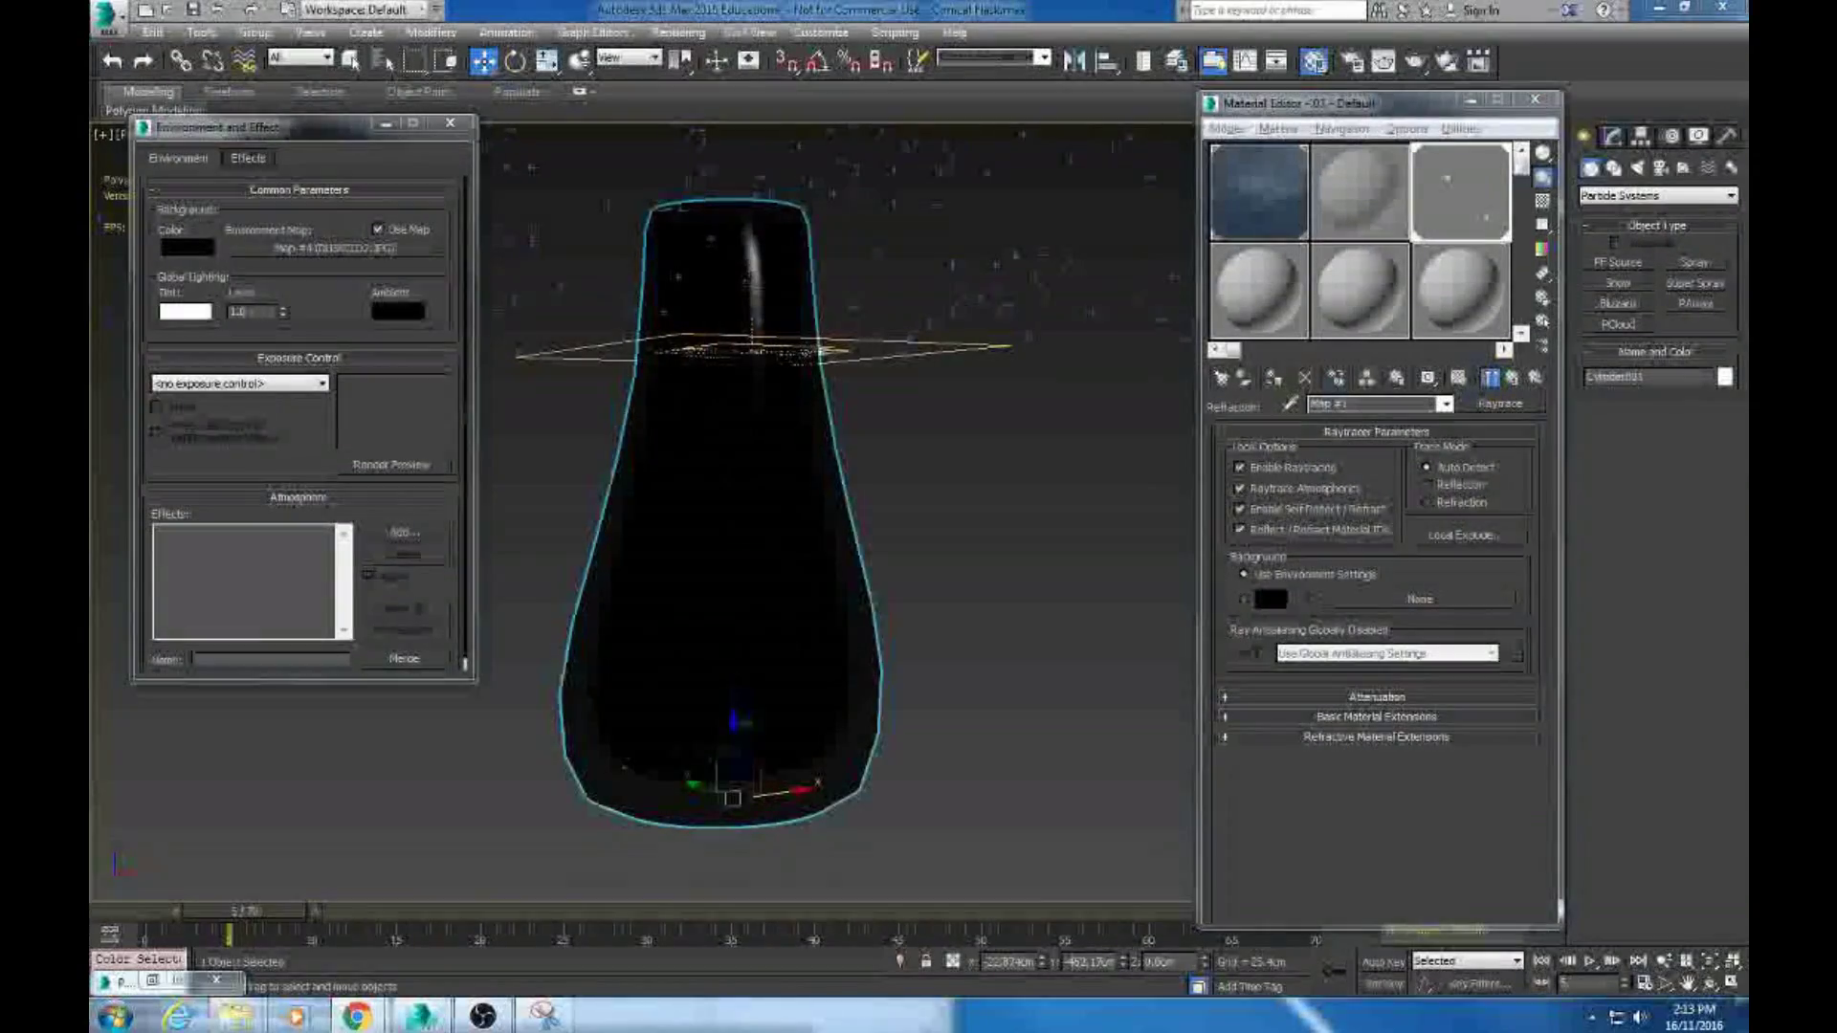
left_click(1535, 377)
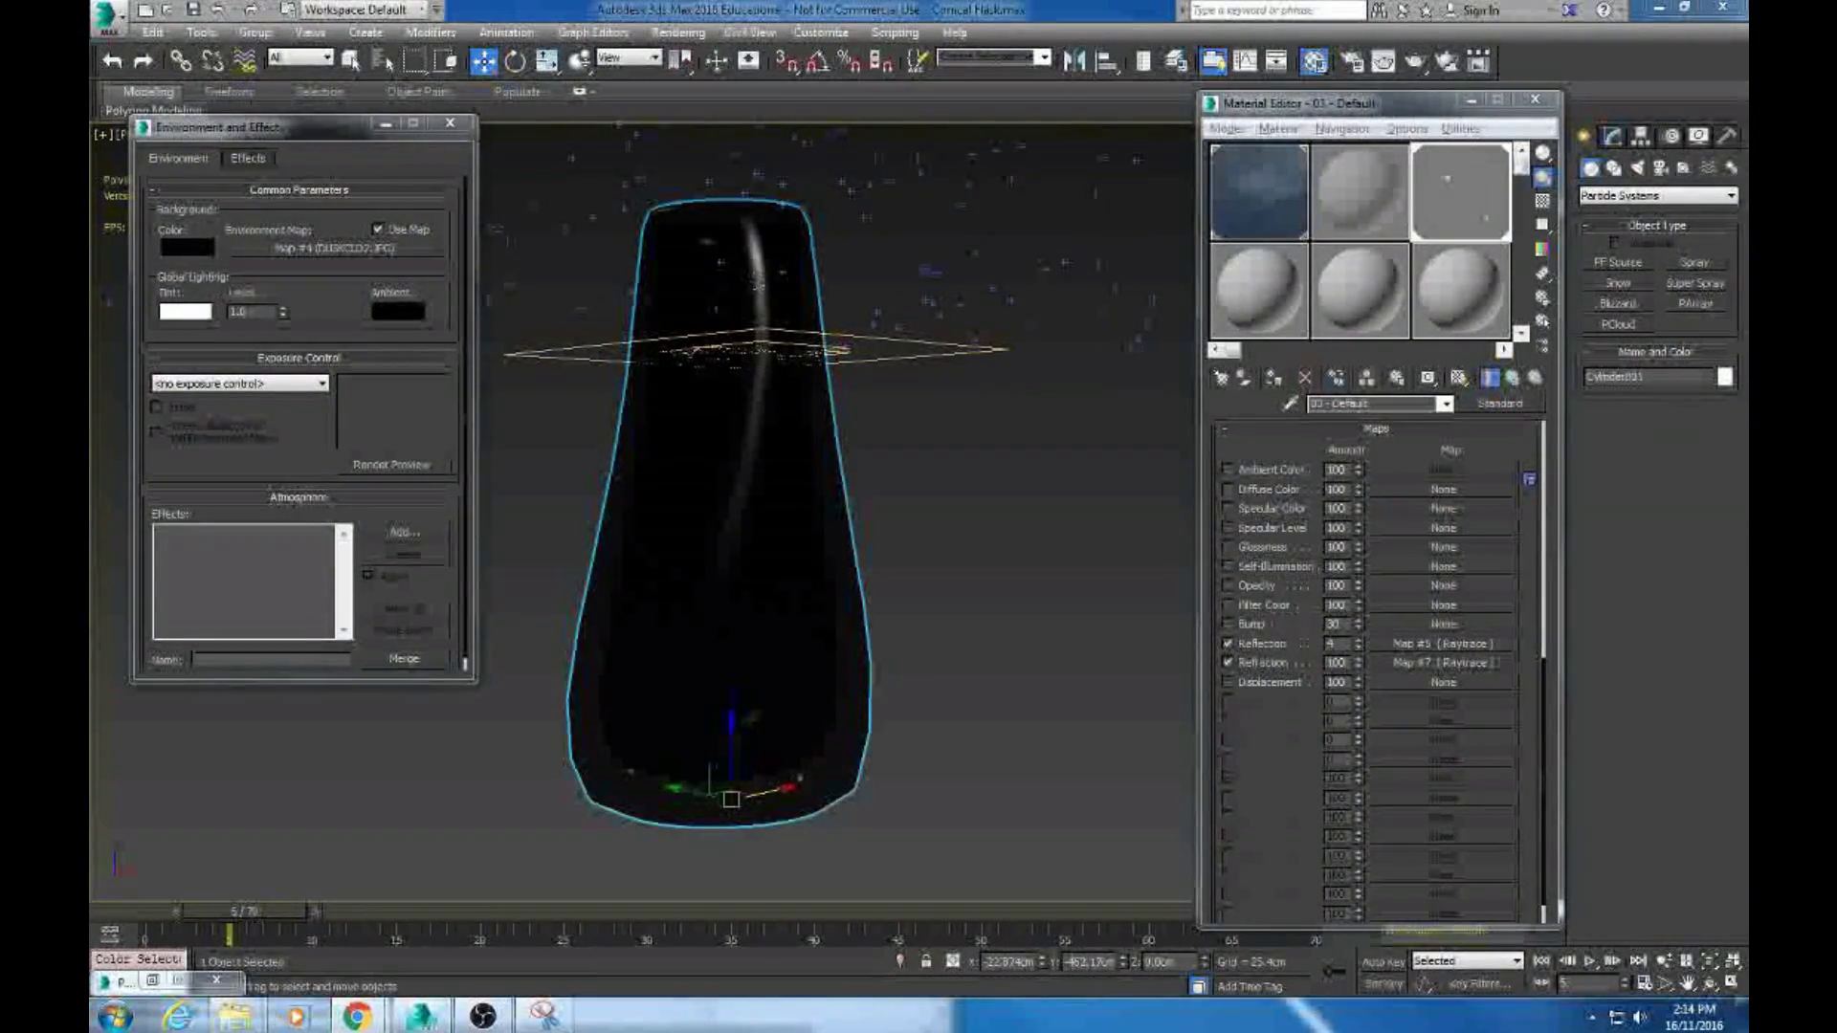
Render the flask in the perspective view with the production renderer and close the rendered frame
left_click(1448, 65)
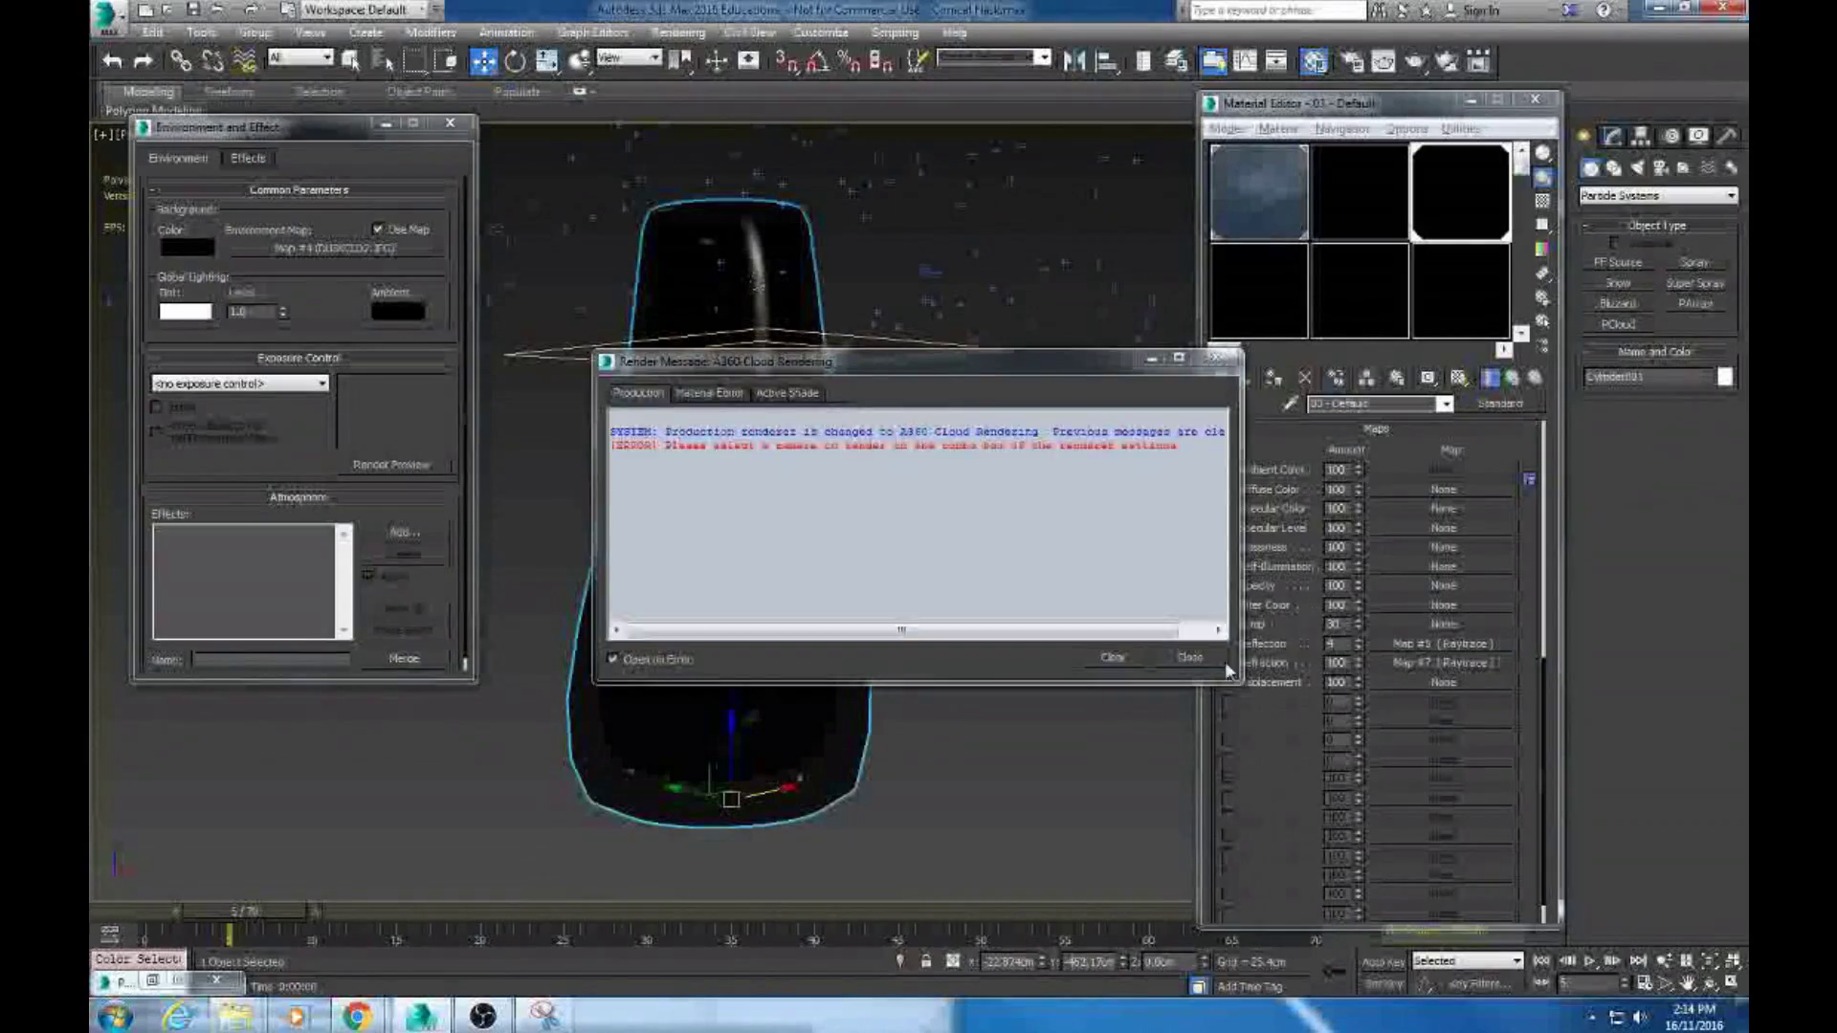
left_click(1352, 65)
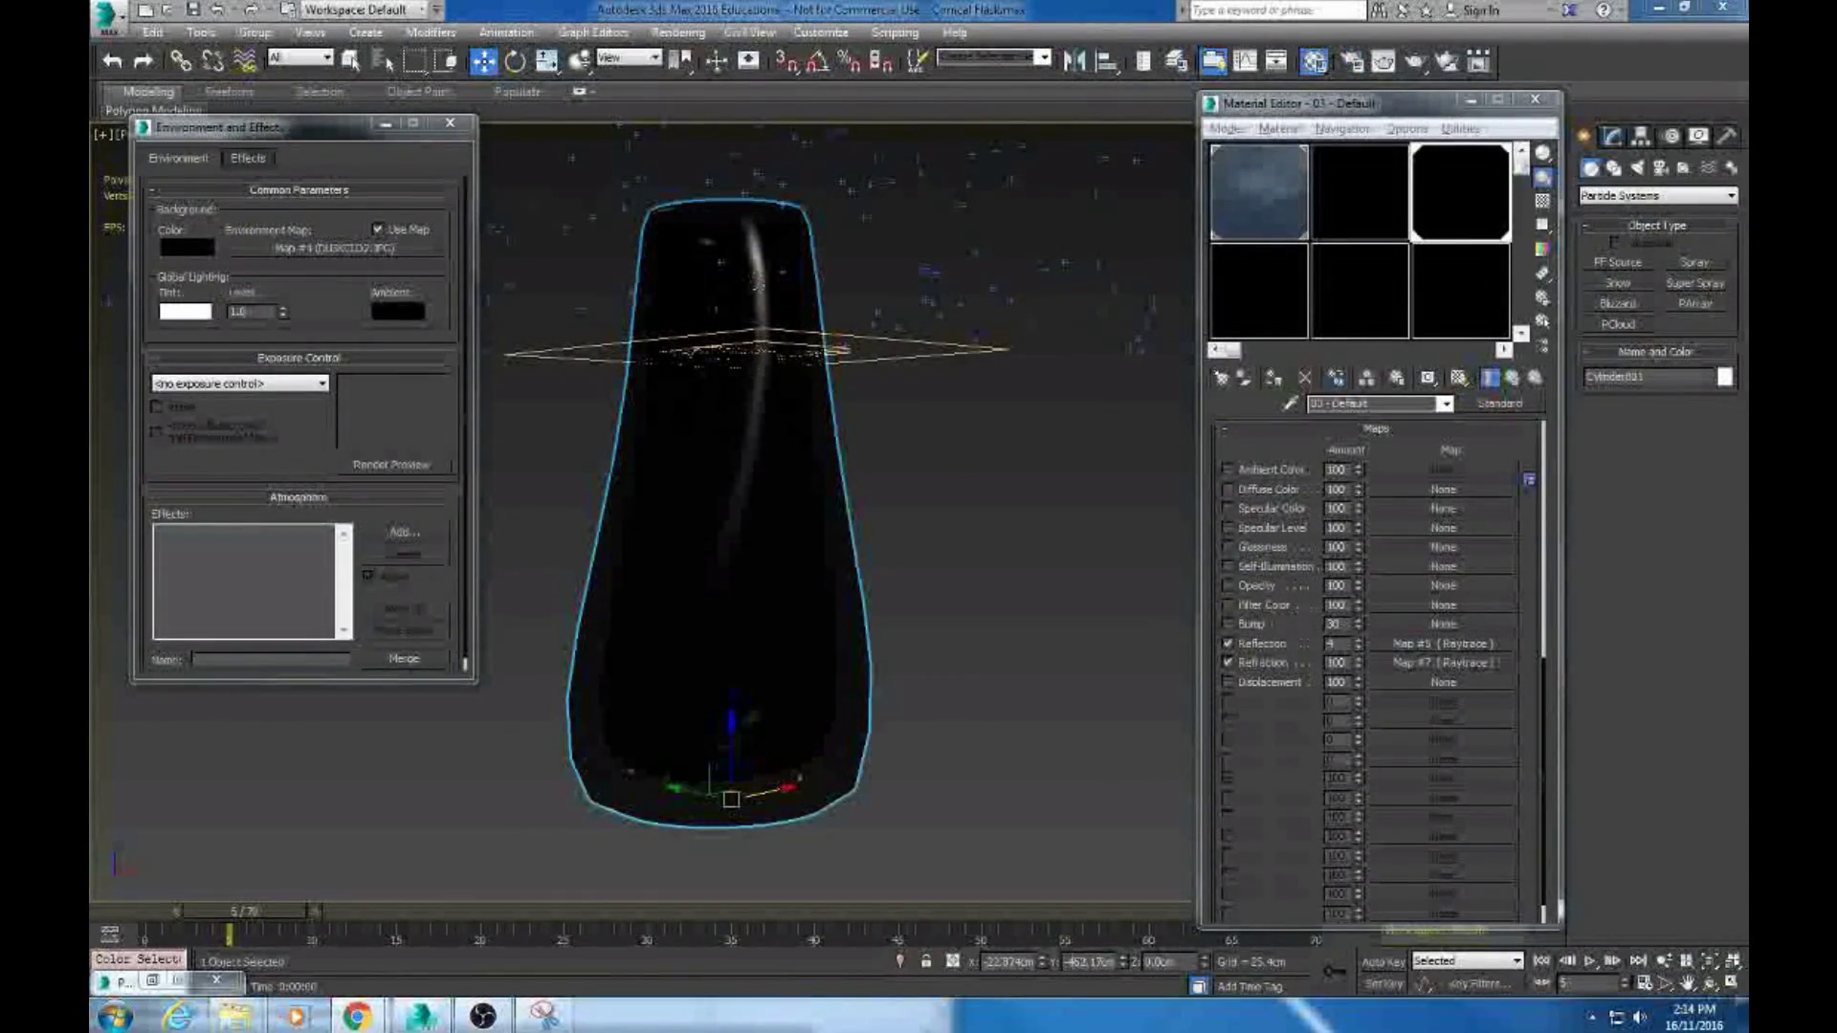
left_click(1420, 67)
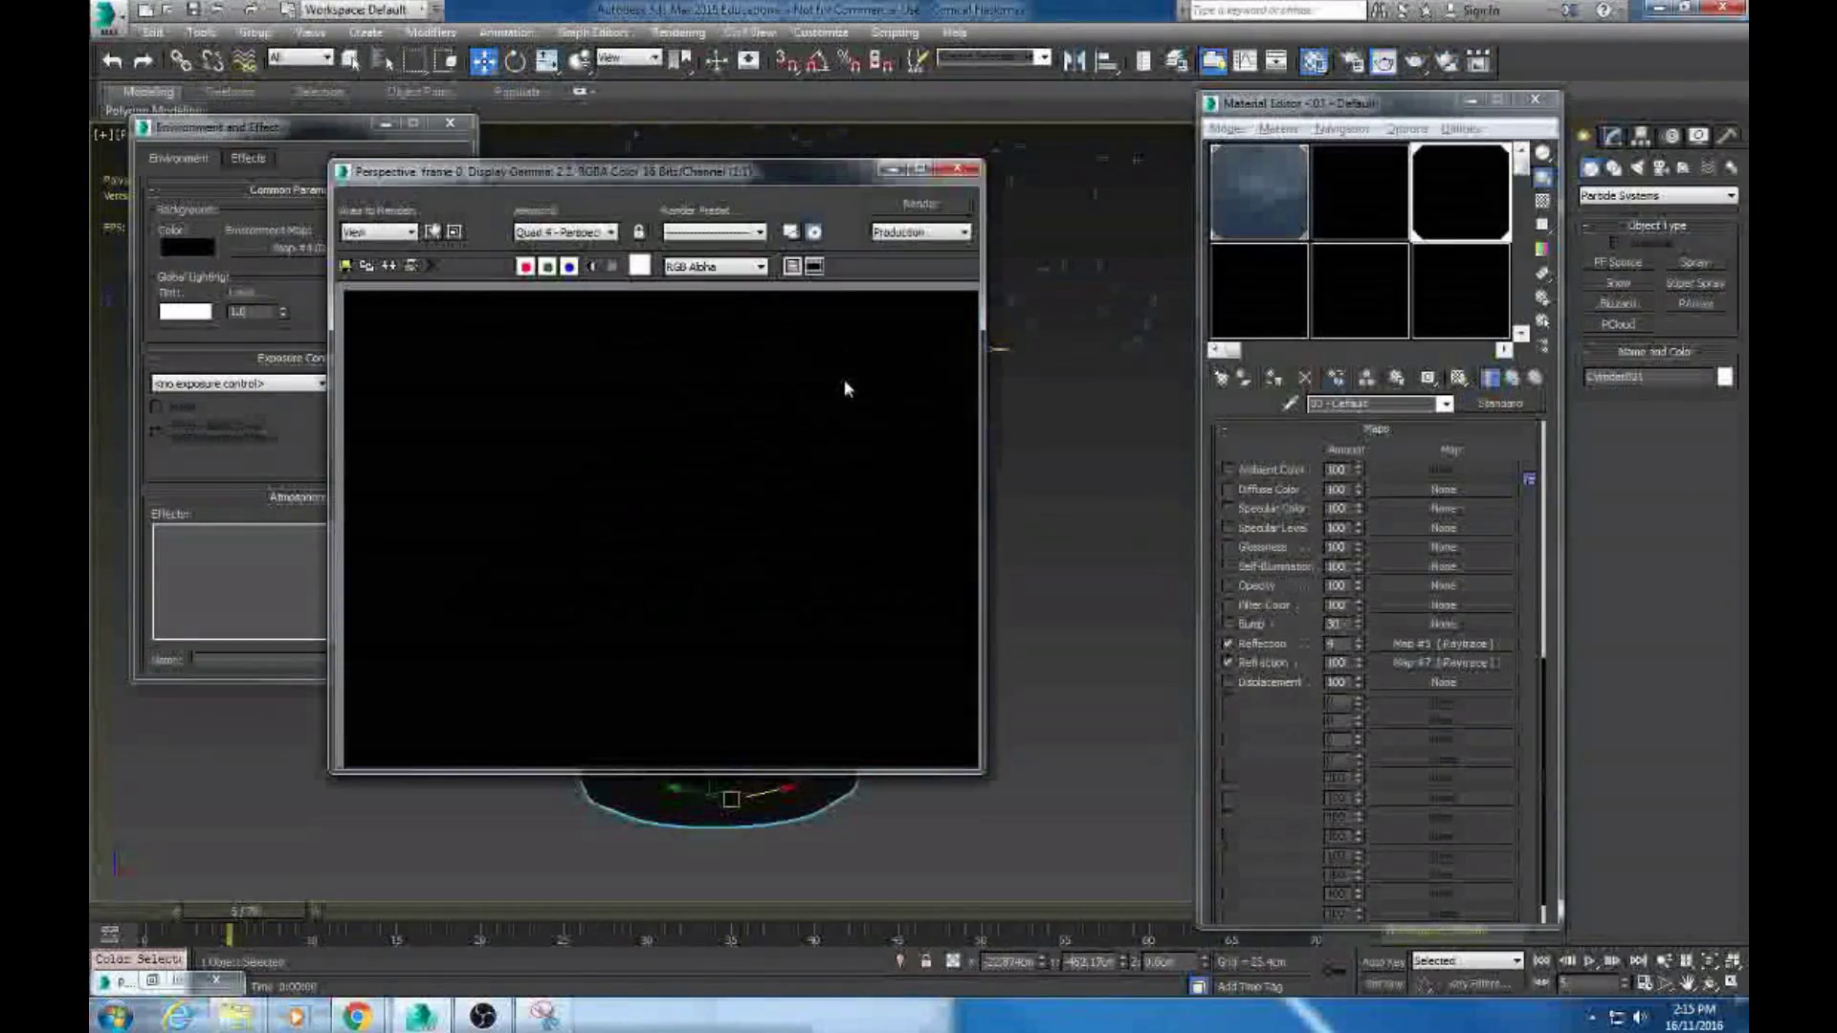
left_click(1187, 170)
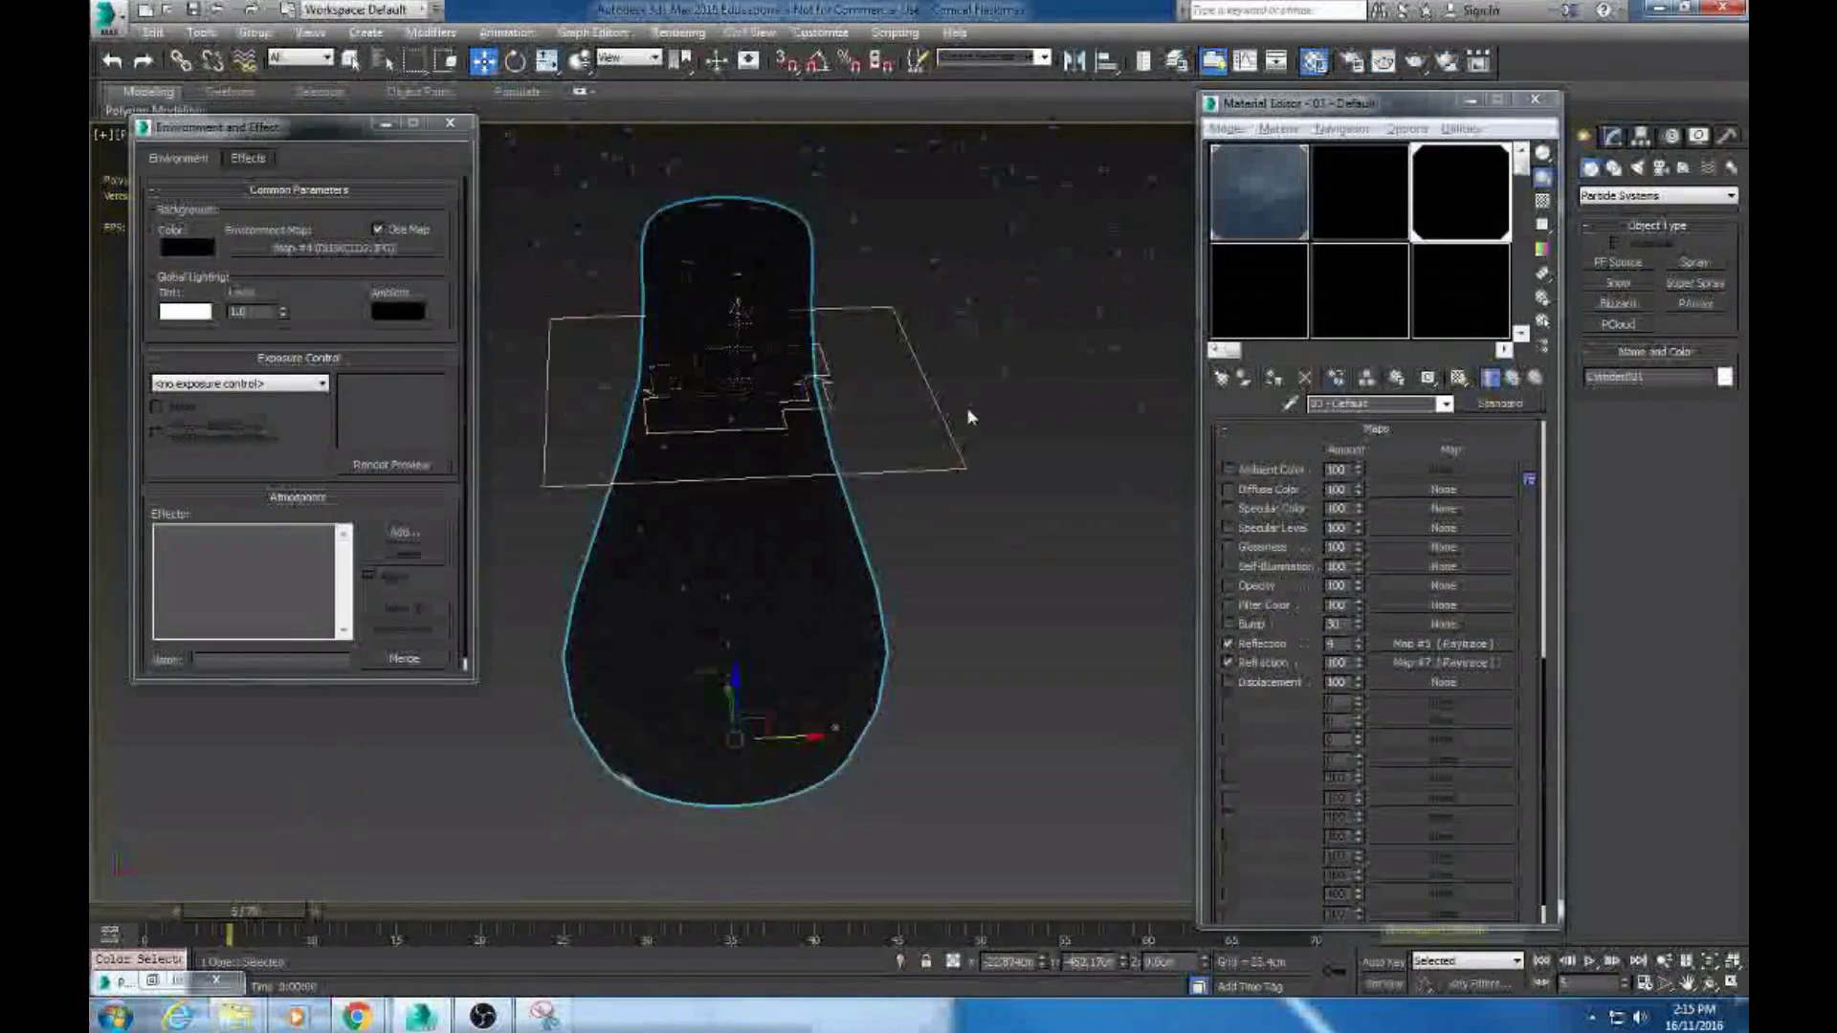
Close the environment and material windows, move the animation to frame 0 and deselect the flask
key("8")
key("m")
left_click(1381, 65)
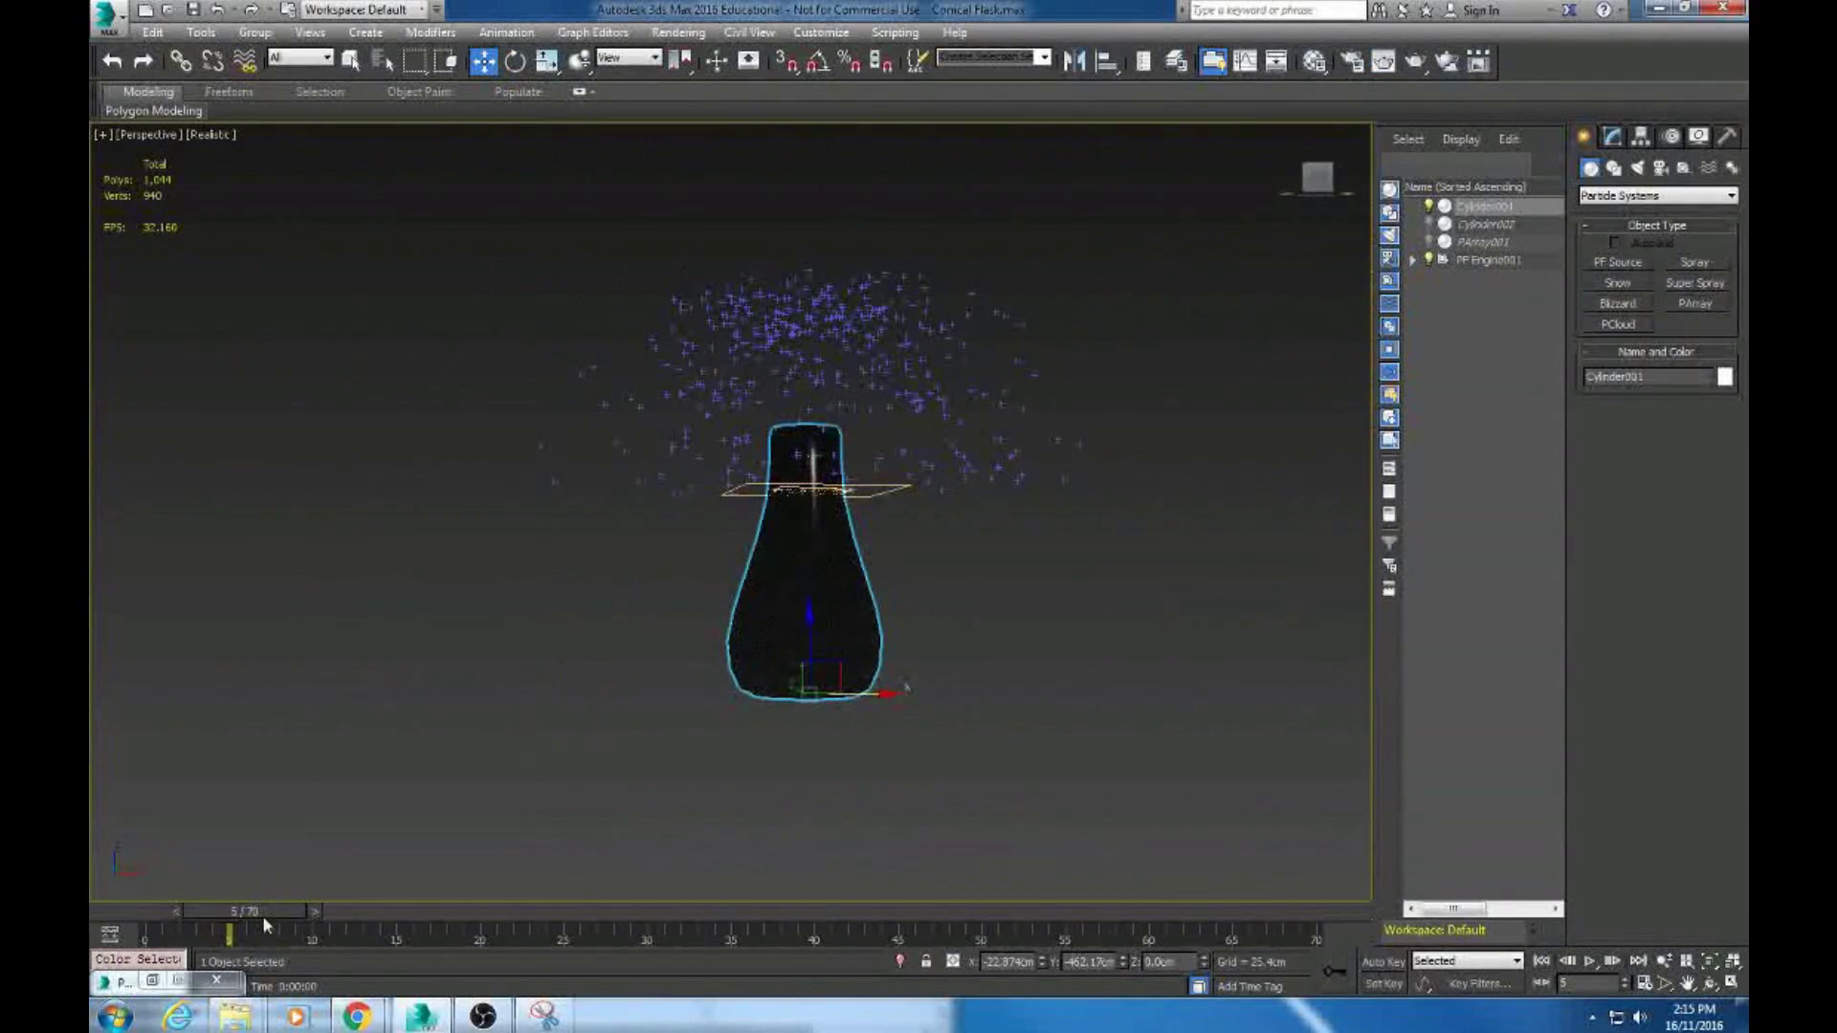
left_click_drag(266, 913, 182, 913)
left_click(1123, 841)
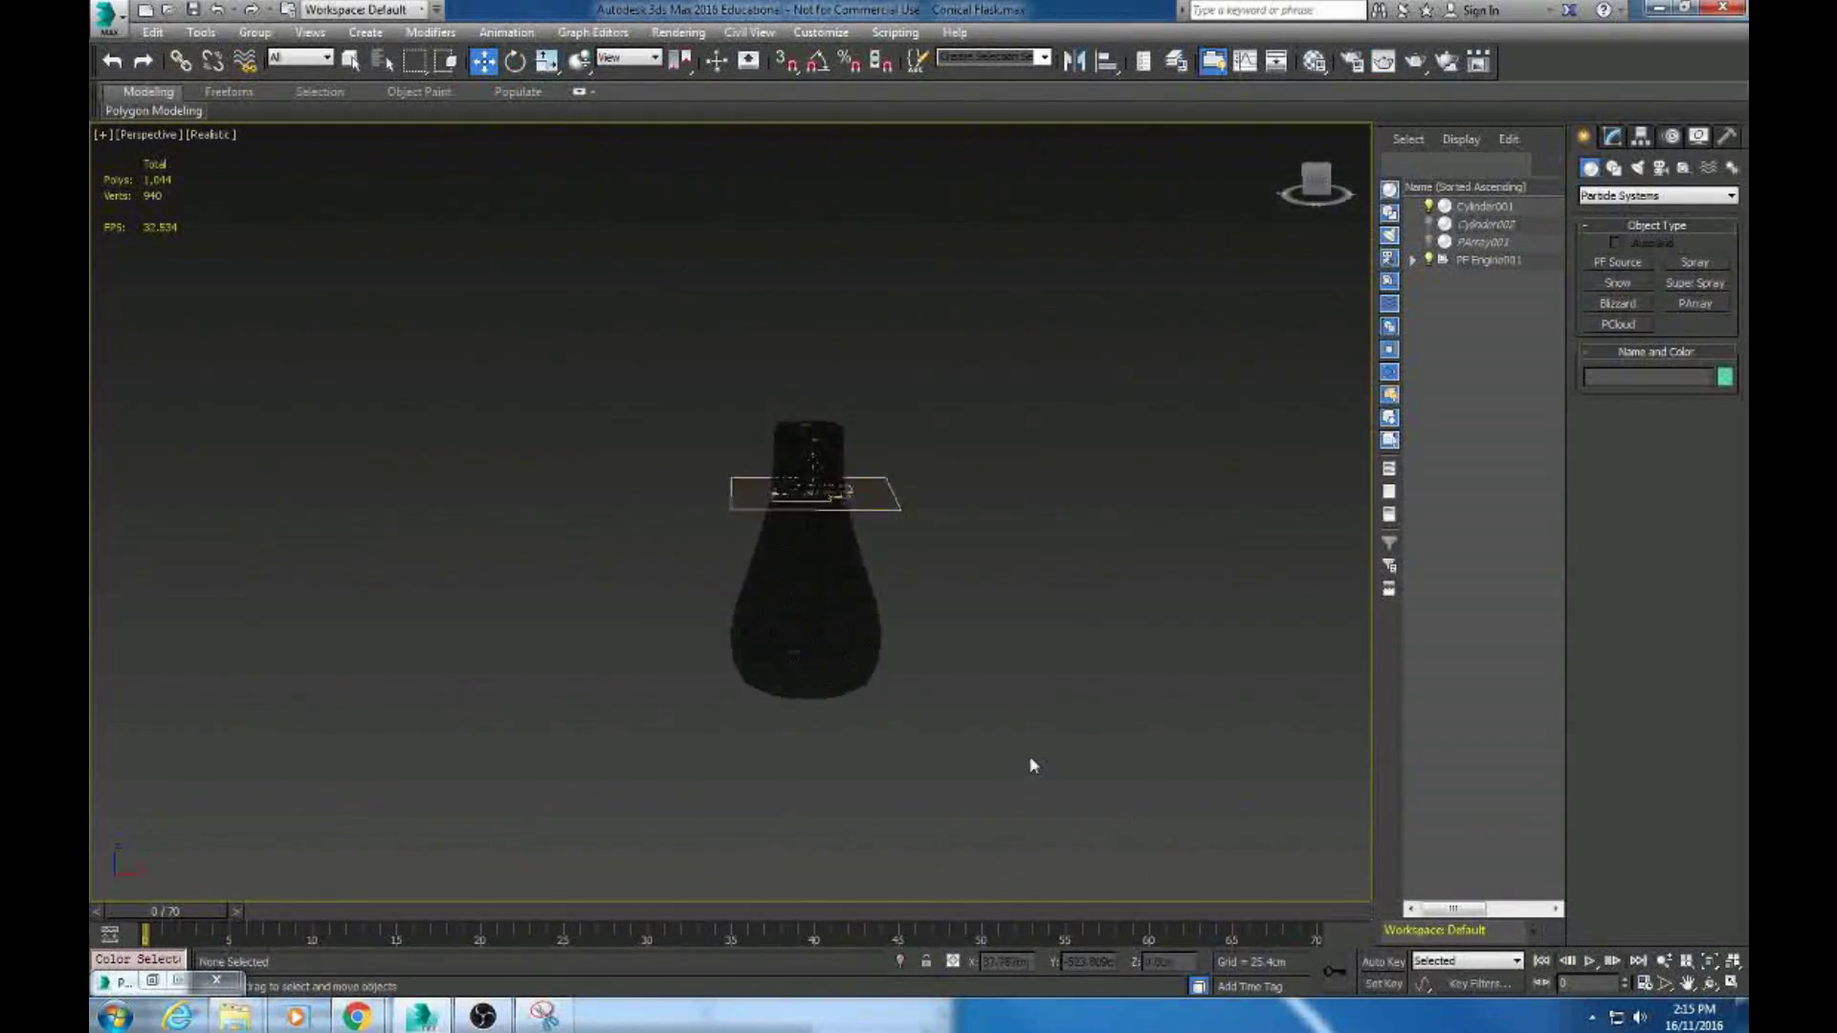
Apply the 02 - Default material to the flask, enable its Reflection and Refraction maps, and select the 09 - Default sample slot
scroll(1053, 751, "up", 3)
key("m")
left_click(1375, 210)
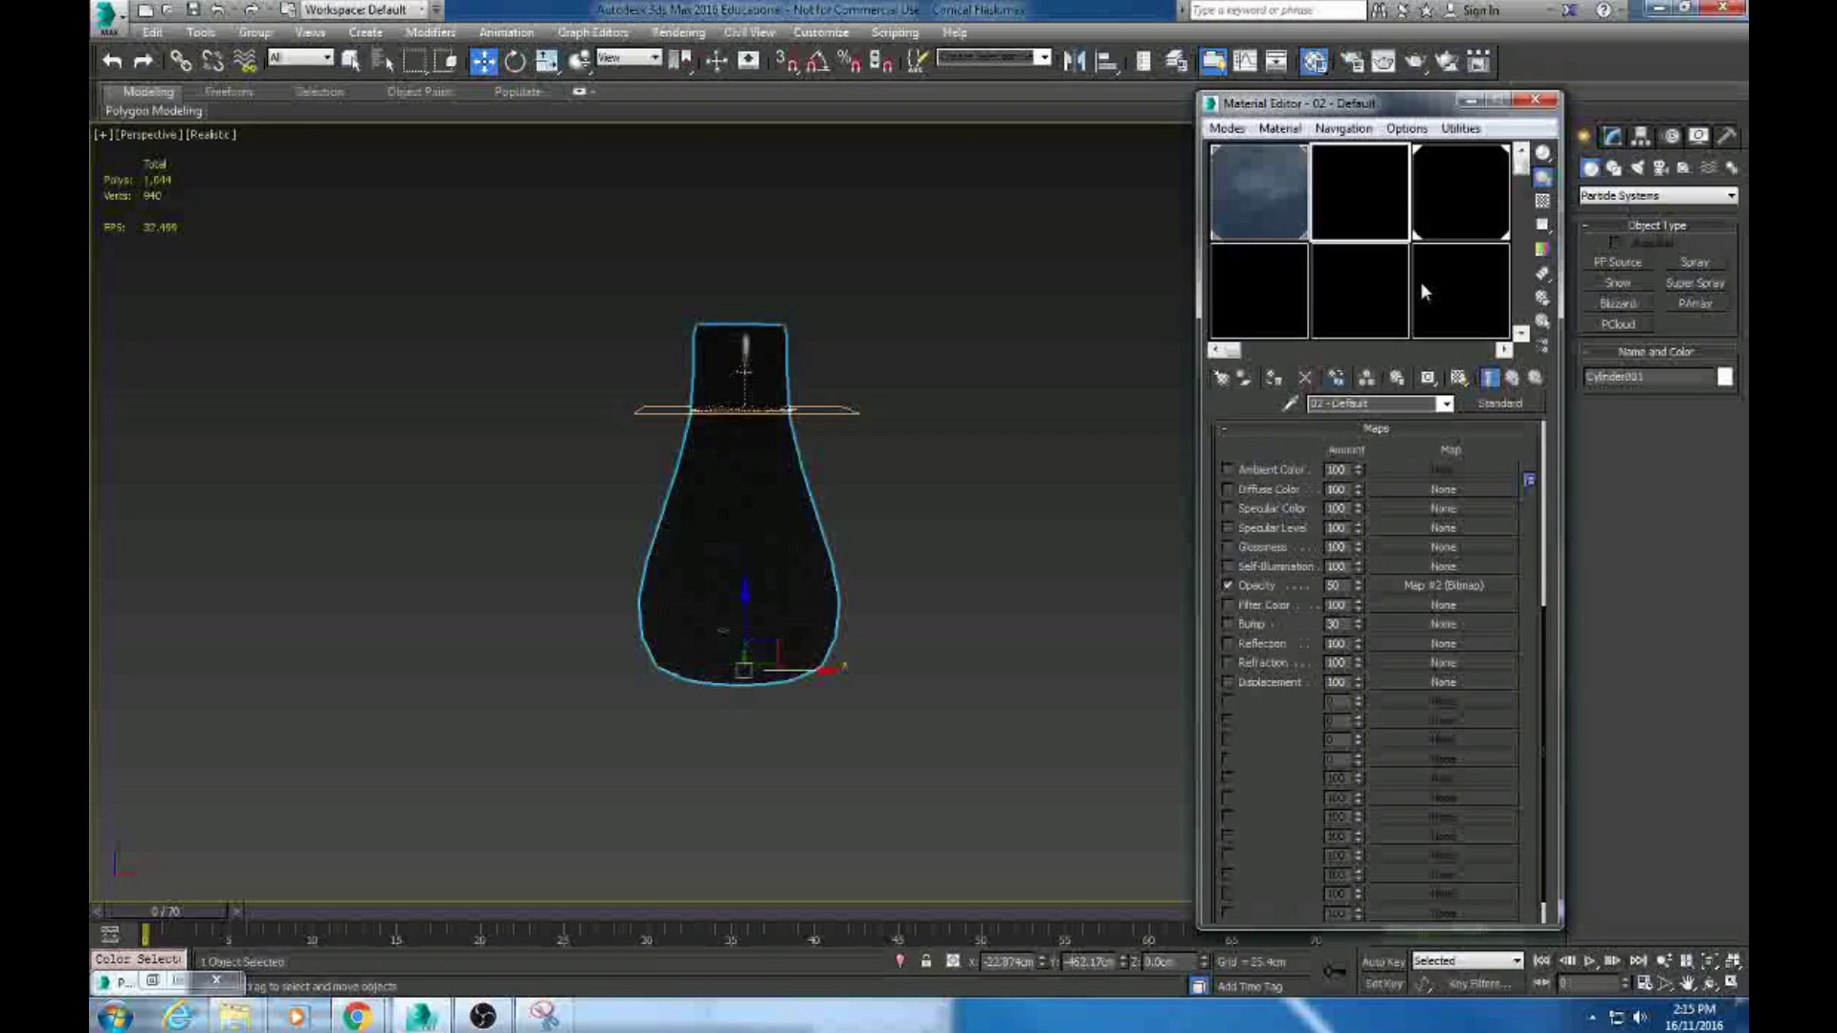
key("z")
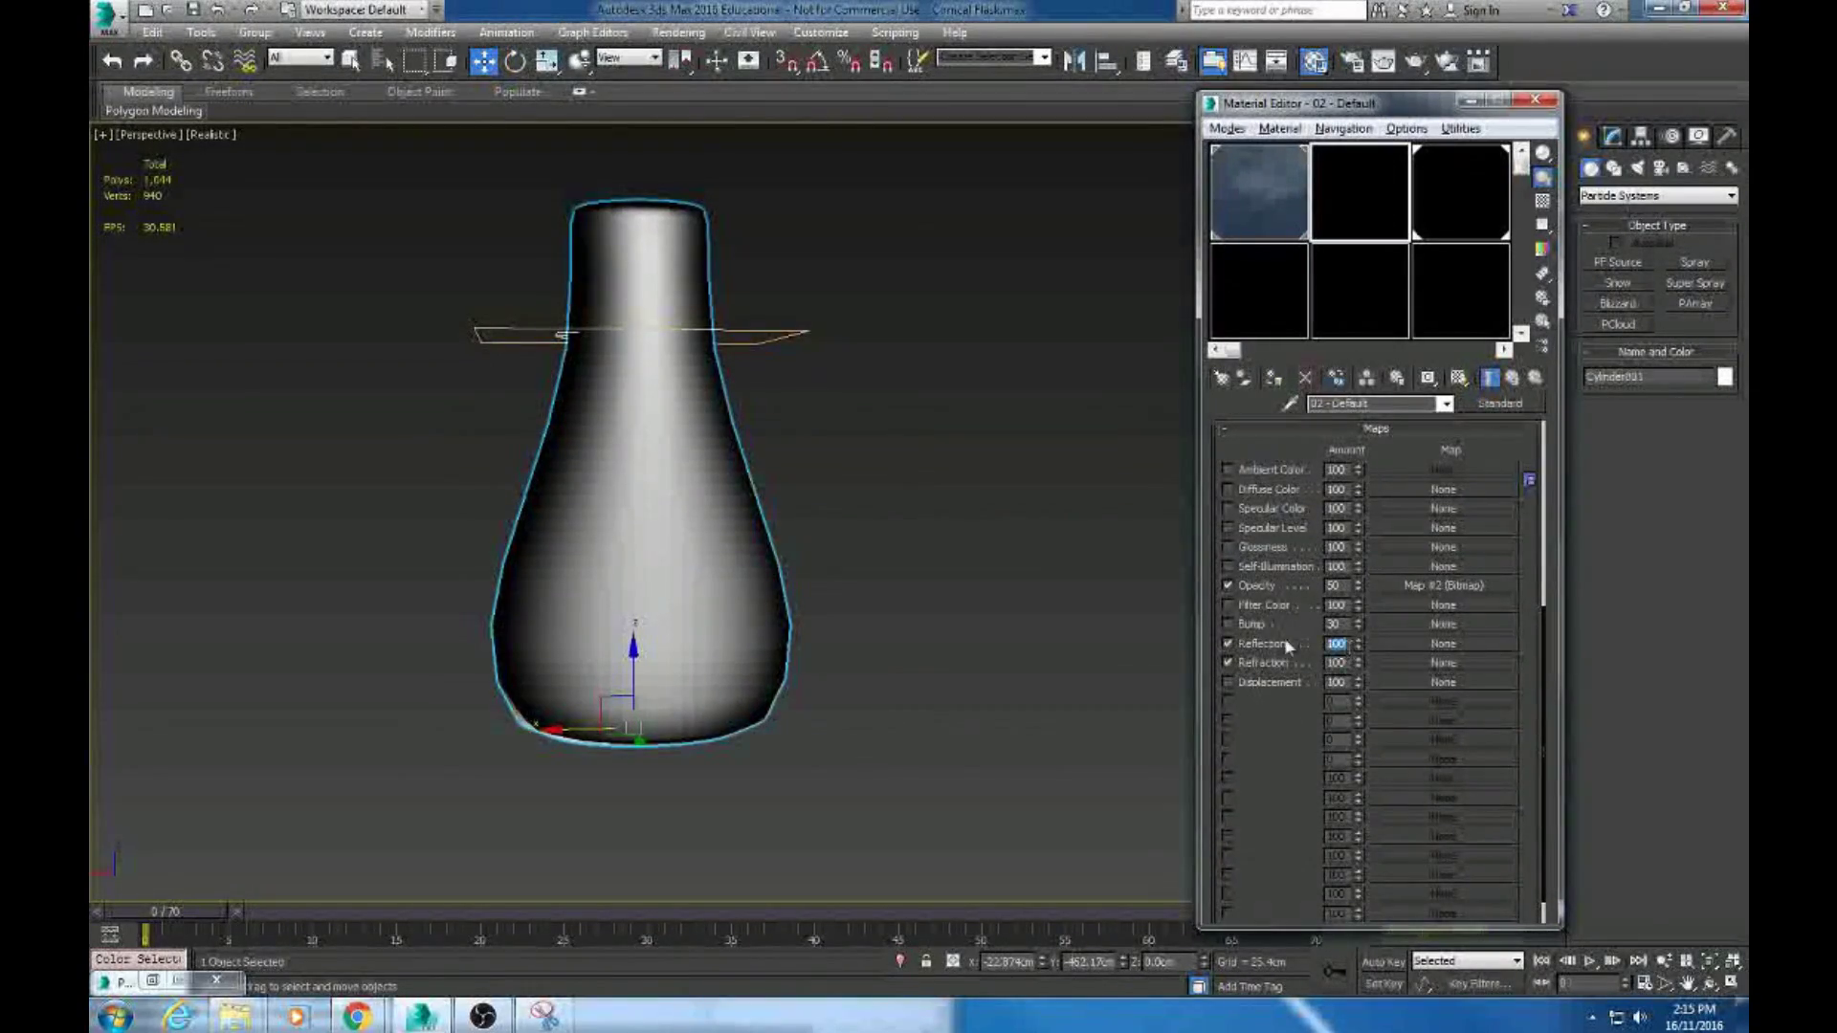
left_click(1426, 307)
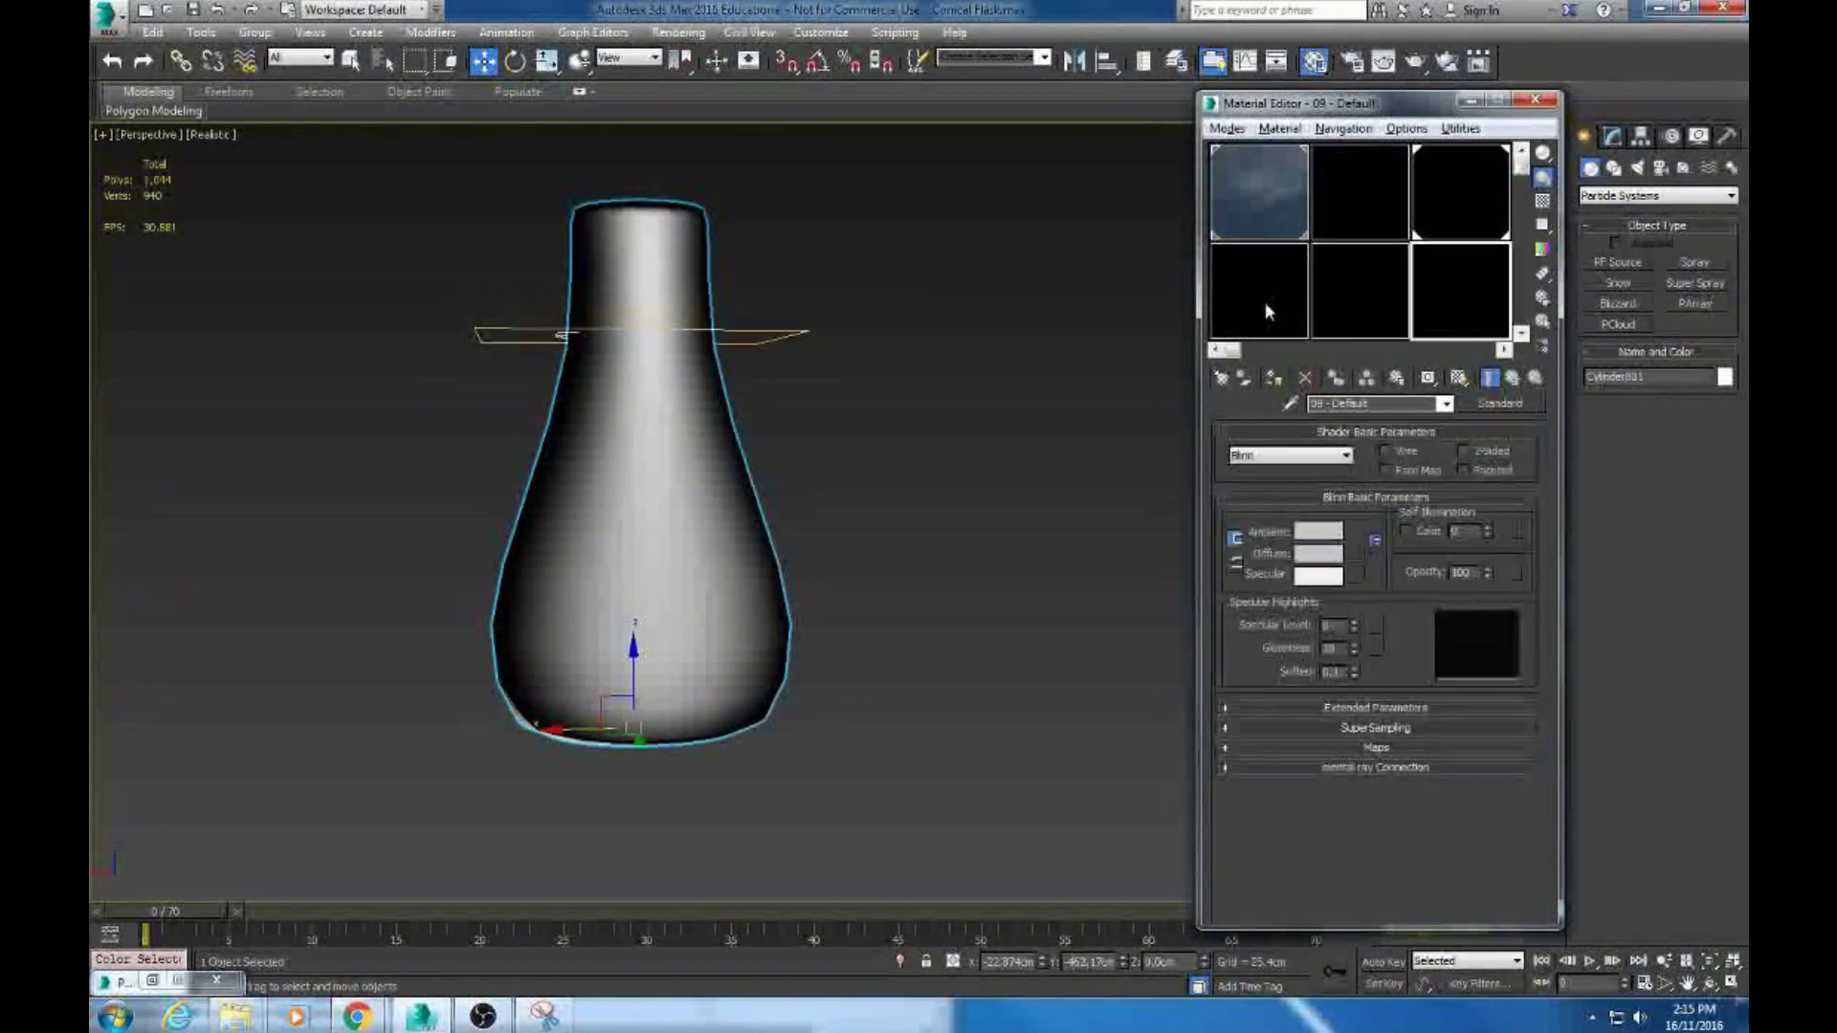